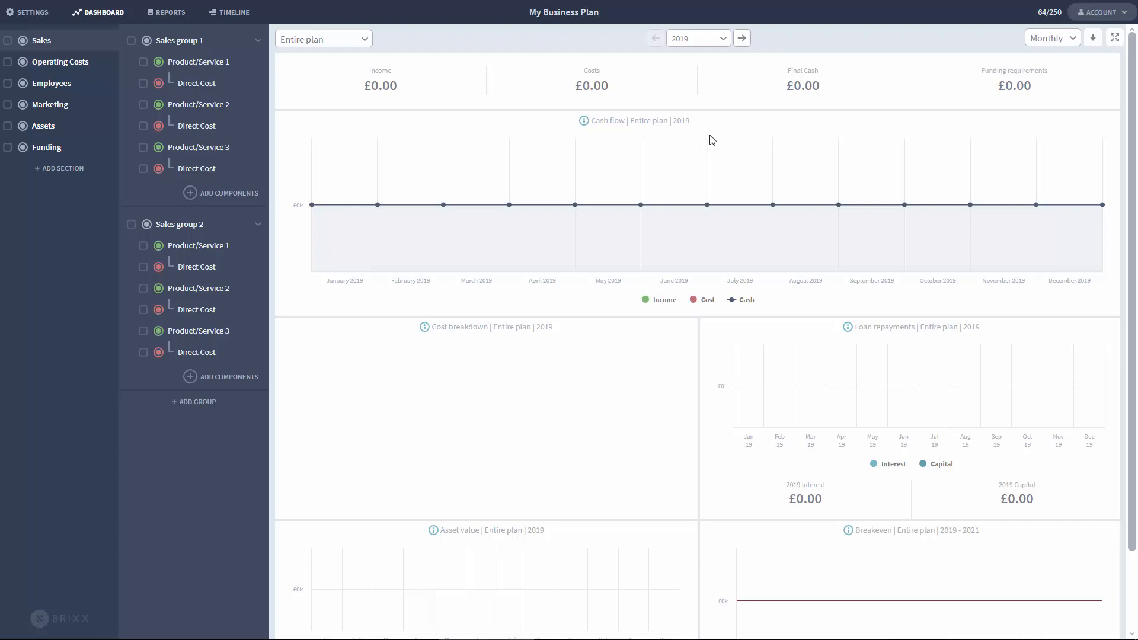
# Step: View the dashboard for the whole 2019 - 21 period, and return it to the 2019 view
pyautogui.click(695, 40)
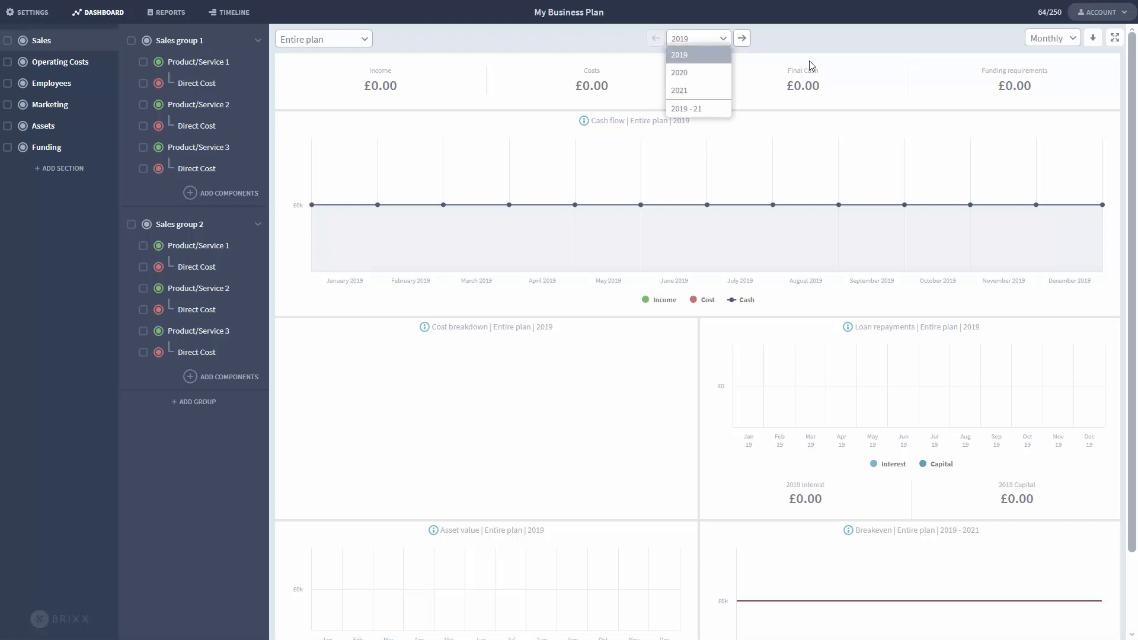
pyautogui.click(704, 108)
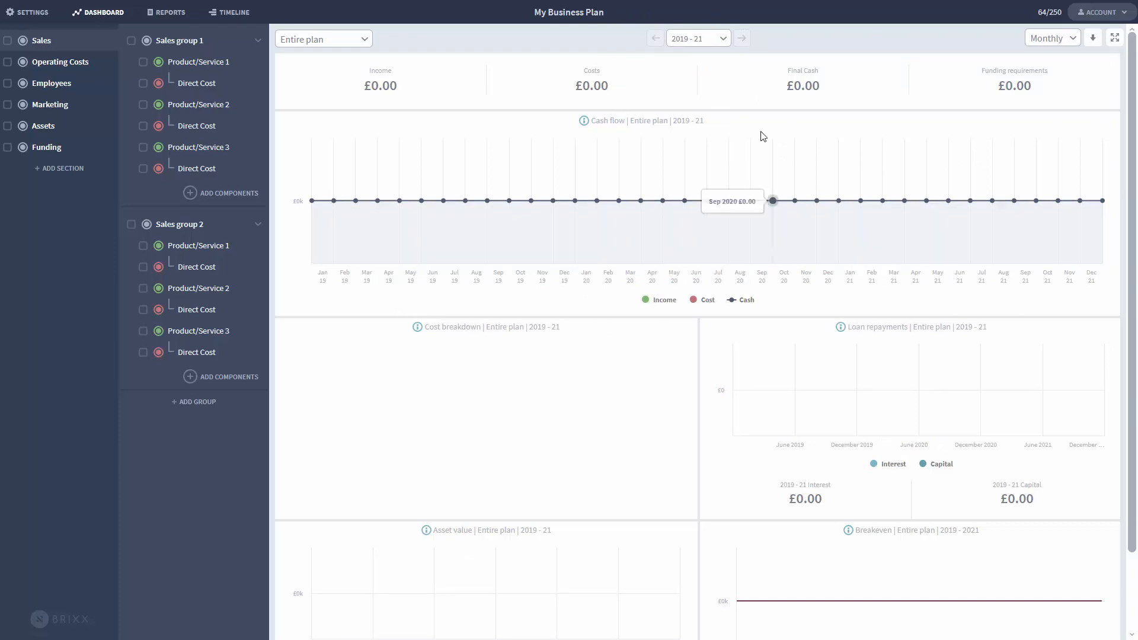
pyautogui.click(693, 41)
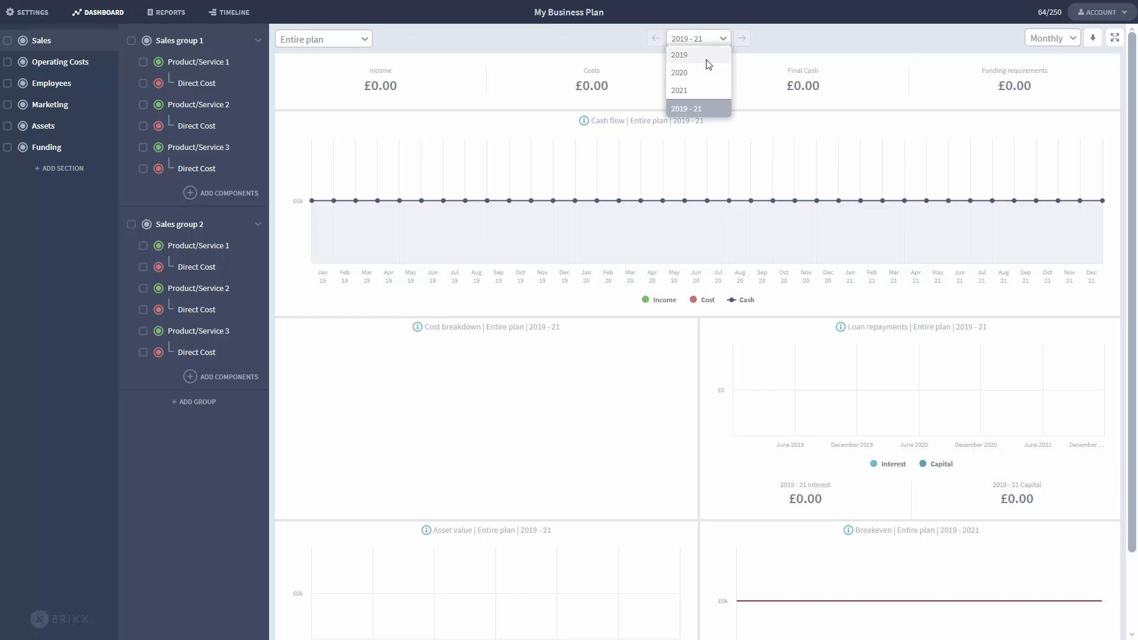
pyautogui.click(708, 58)
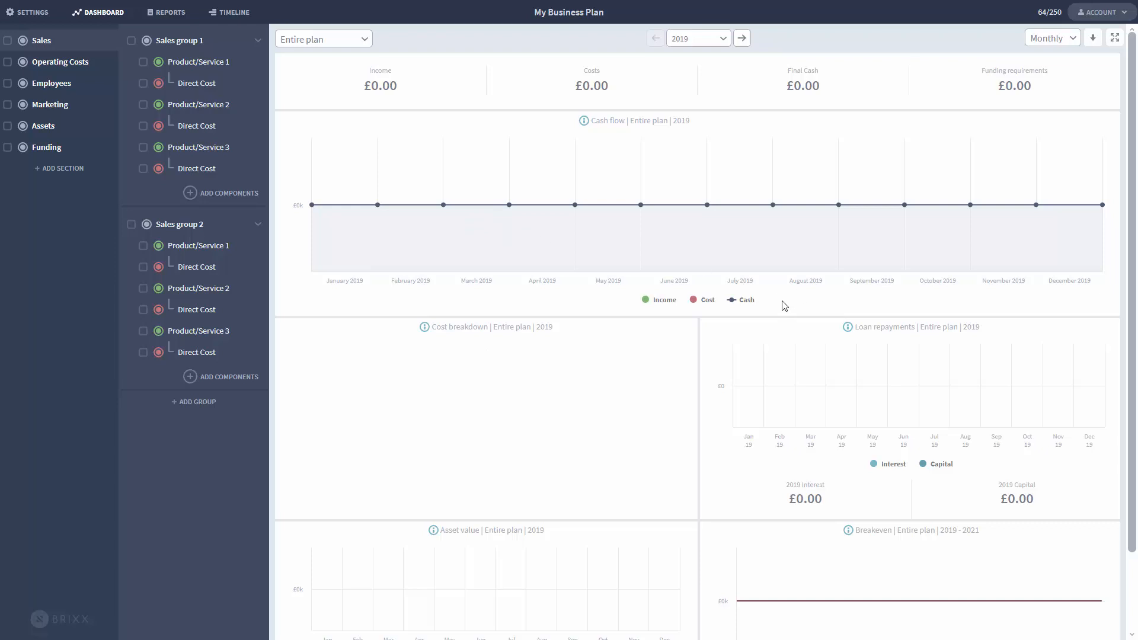
# Step: Set the income forecast of Product/Service 1 in Sales group 1 to 3000 per month and save it
pyautogui.moveTo(309, 205)
pyautogui.click(219, 63)
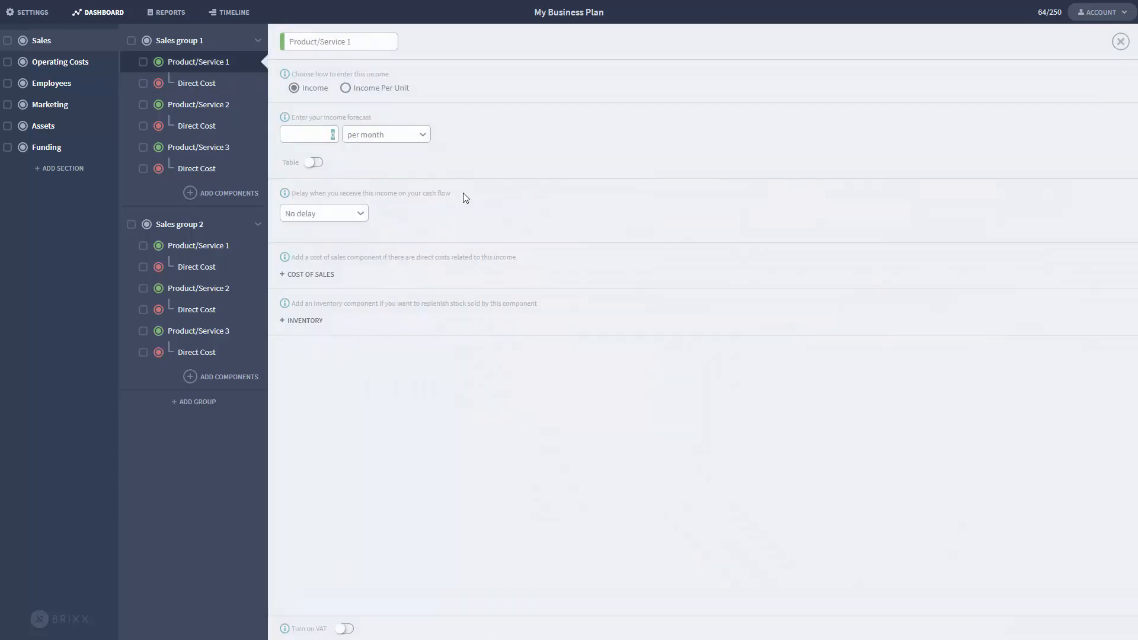
pyautogui.write('3000')
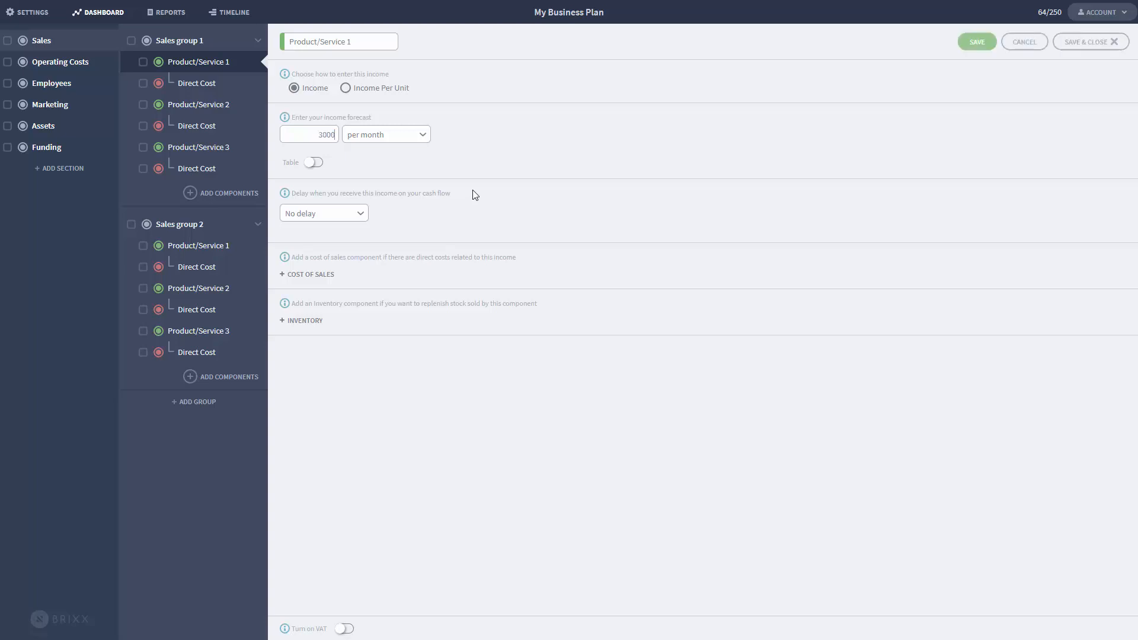
pyautogui.click(381, 172)
pyautogui.click(1101, 42)
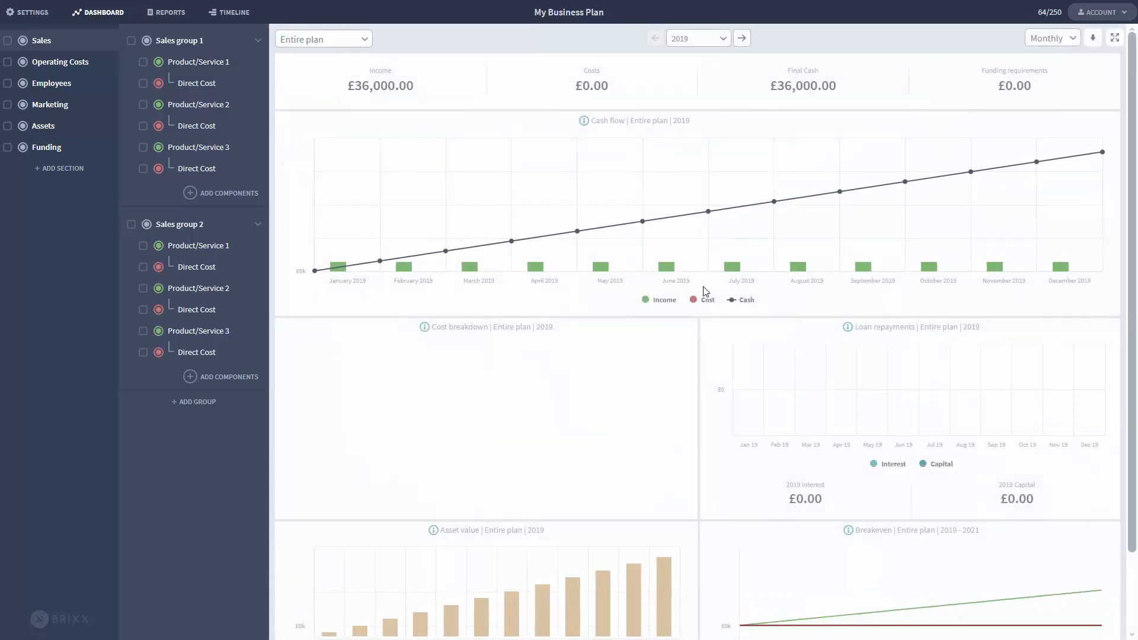
# Step: Examine the monthly income bars and cash balances on the 2019 cash flow chart, and the Final Cash total
pyautogui.moveTo(599, 270)
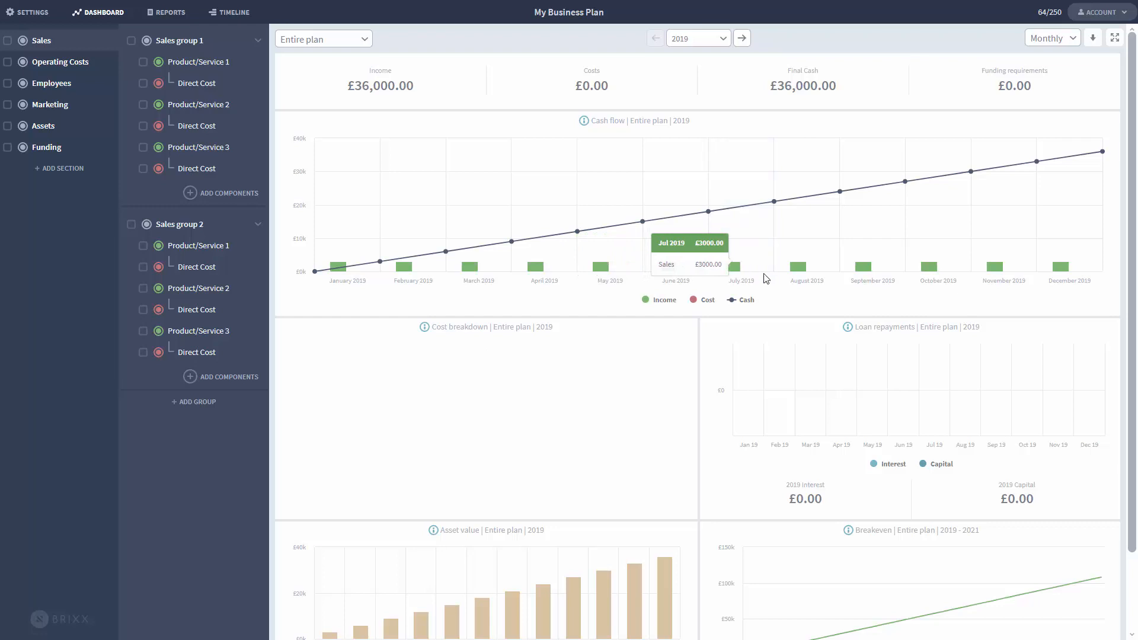
pyautogui.moveTo(776, 203)
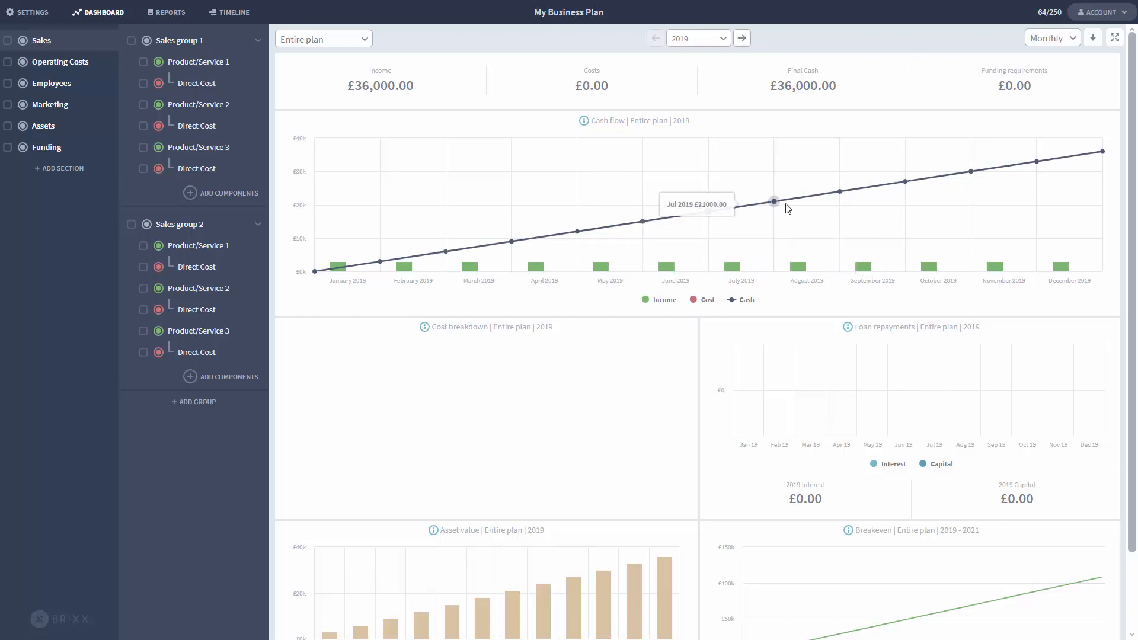
pyautogui.moveTo(842, 194)
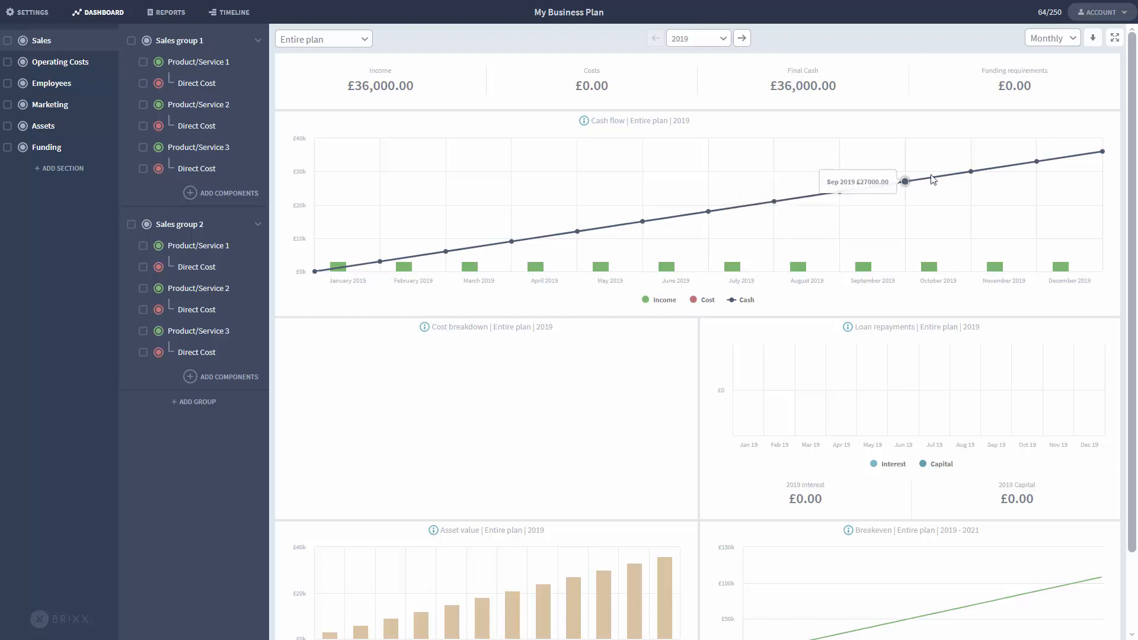
pyautogui.moveTo(1025, 170)
pyautogui.moveTo(1102, 155)
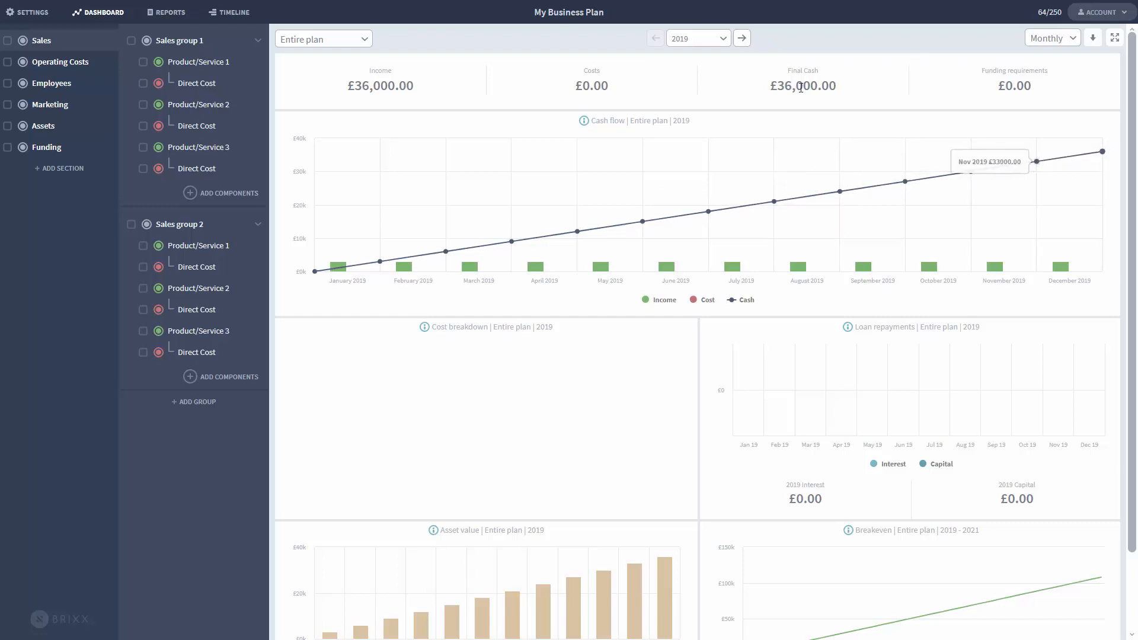
pyautogui.moveTo(777, 85); pyautogui.dragTo(855, 89)
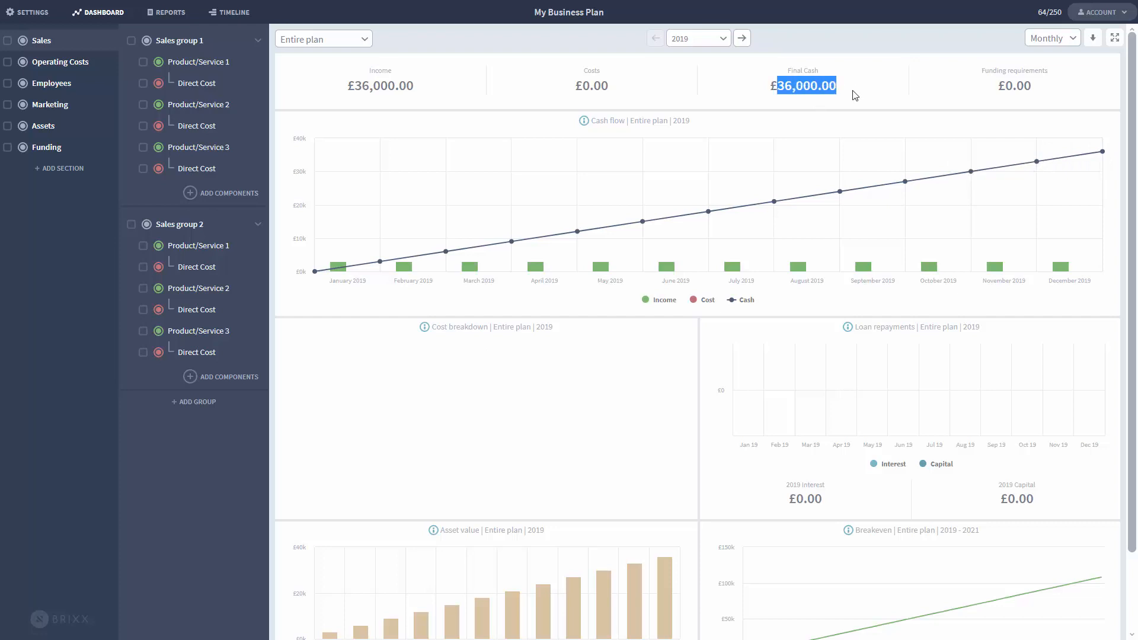
pyautogui.click(855, 95)
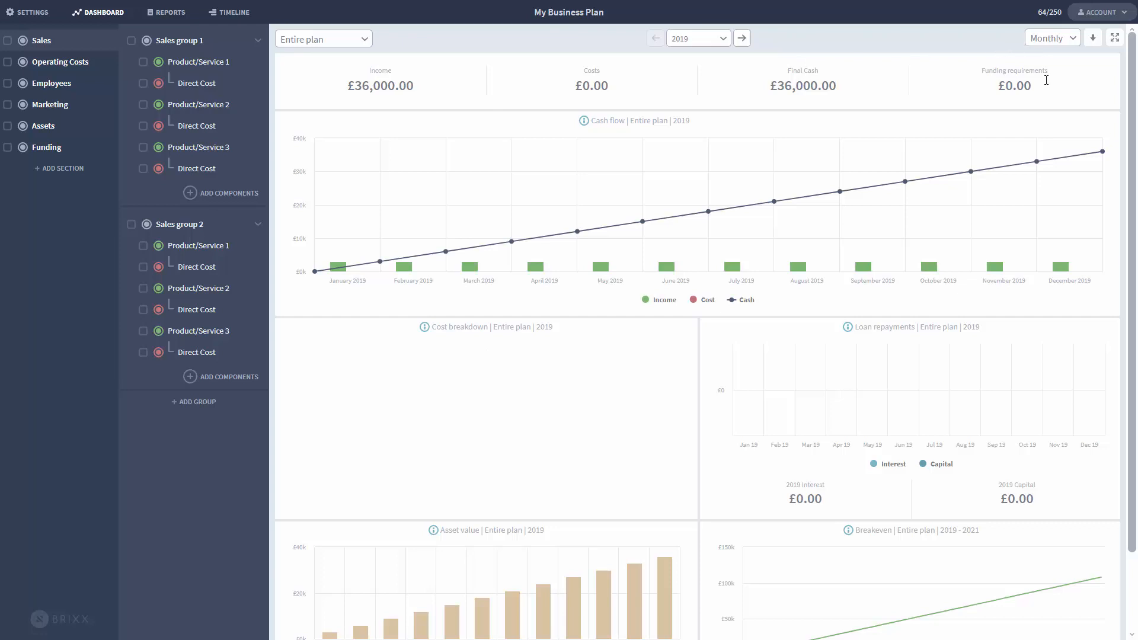
# Step: Check the opening and December cash balances on the 2020 cash flow chart, and go back to 2019
pyautogui.click(742, 38)
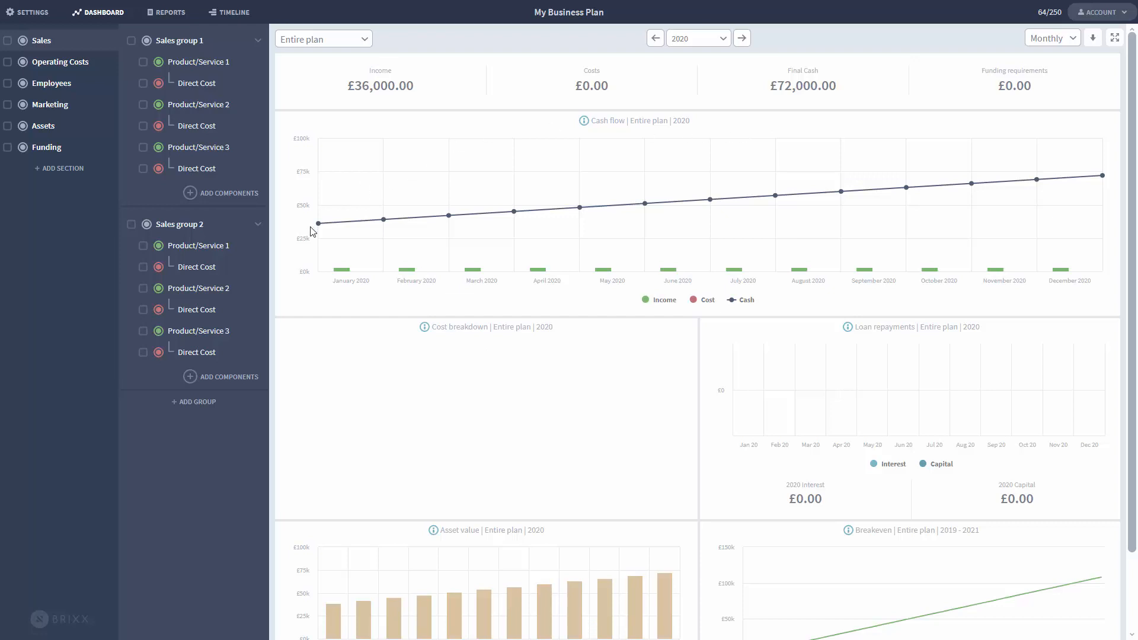
pyautogui.moveTo(318, 224)
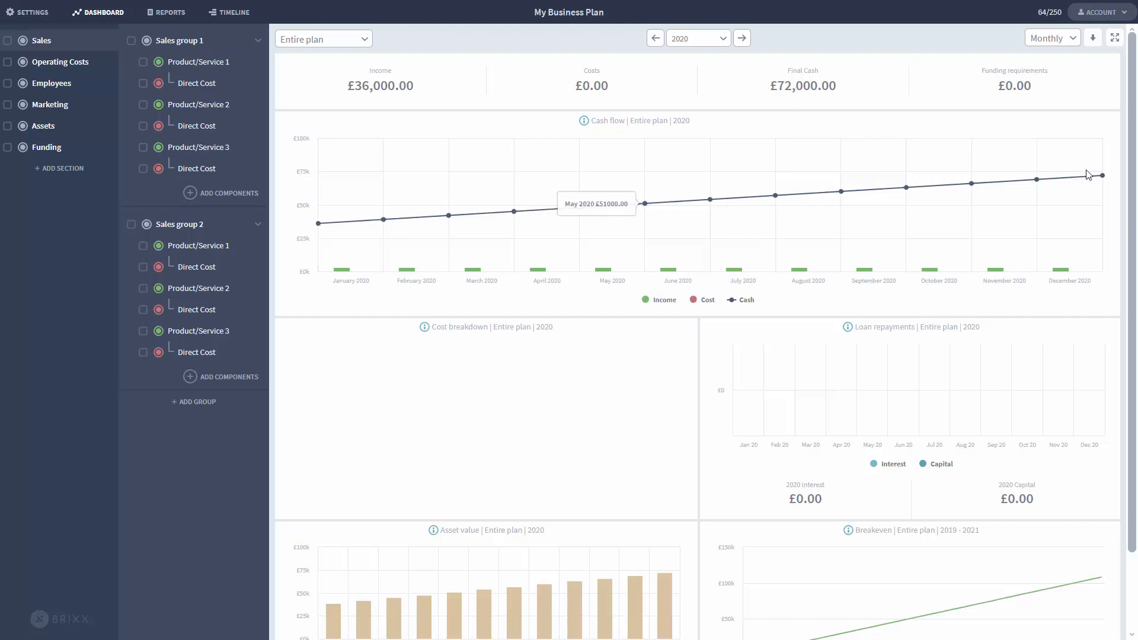
pyautogui.moveTo(1106, 181)
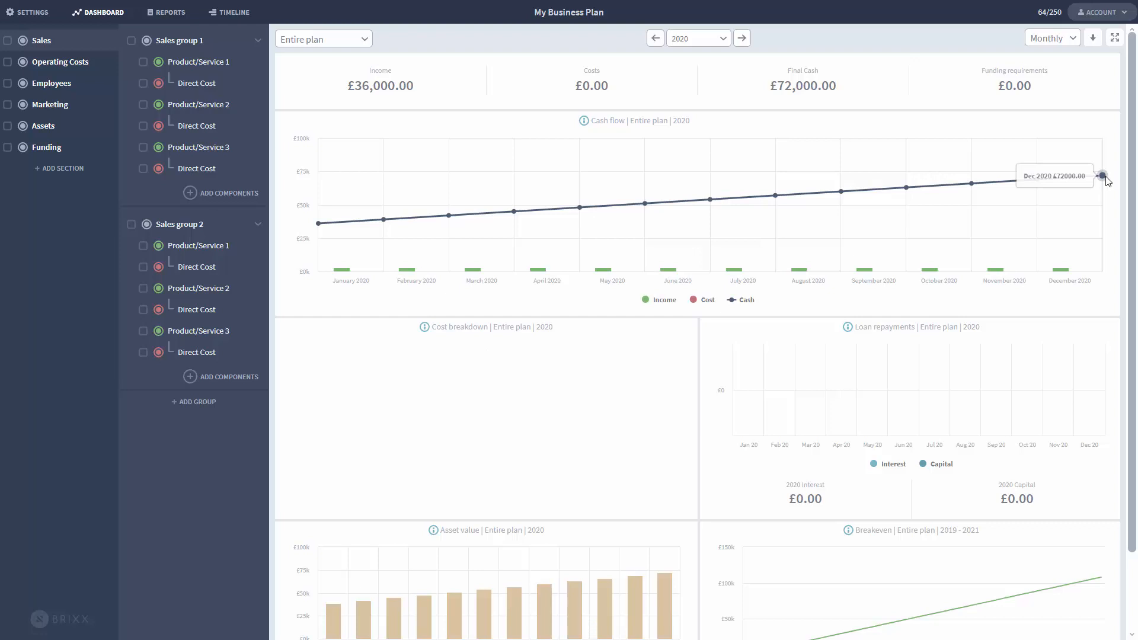
pyautogui.click(704, 42)
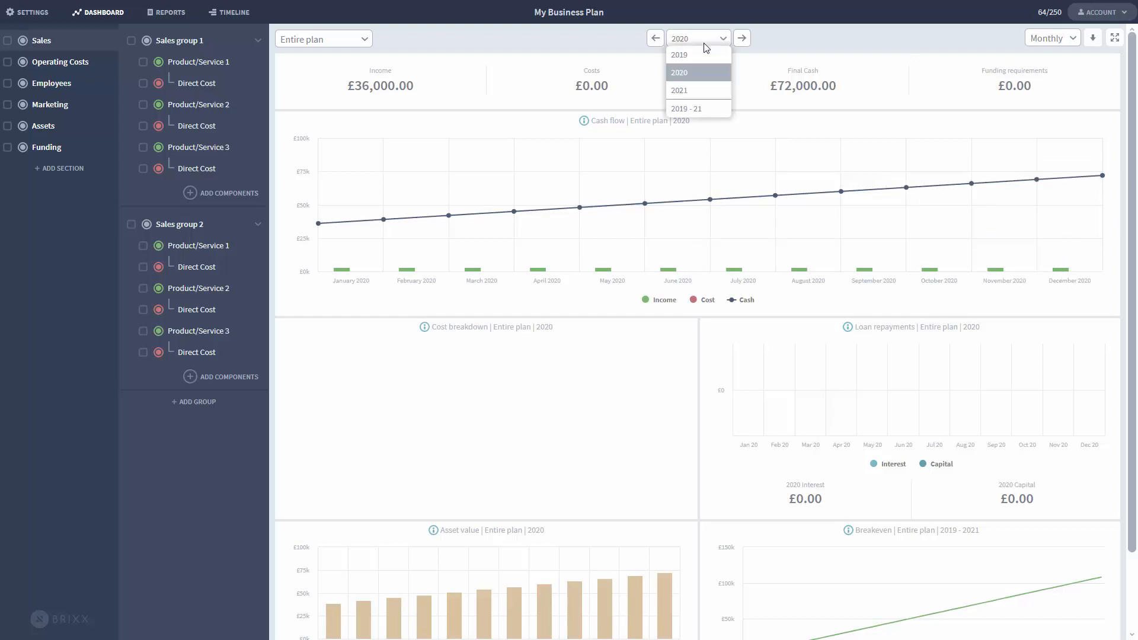
pyautogui.click(688, 55)
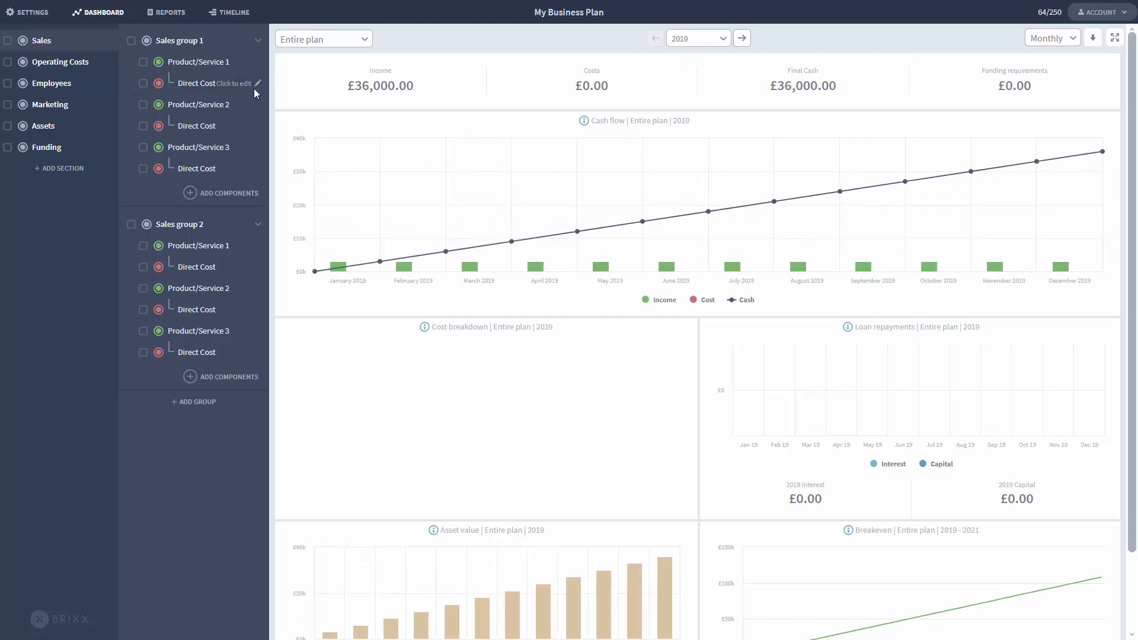
# Step: Set the Direct Cost linked to Product/Service 1 in Sales group 1 to 50% of income and save it
pyautogui.click(256, 89)
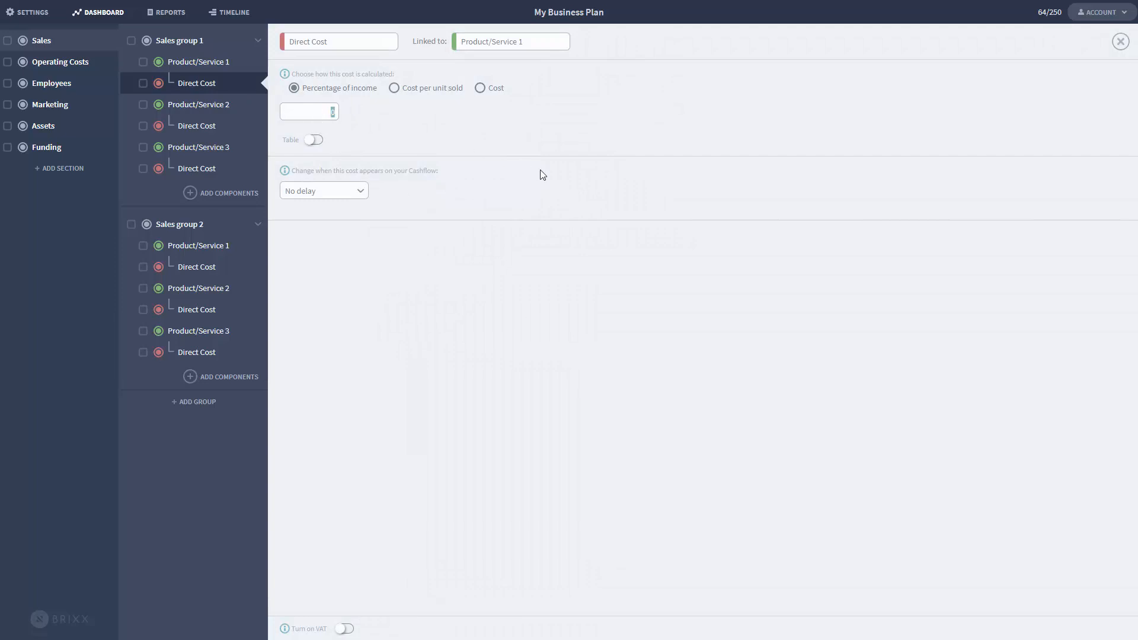
pyautogui.write('5')
pyautogui.click(434, 137)
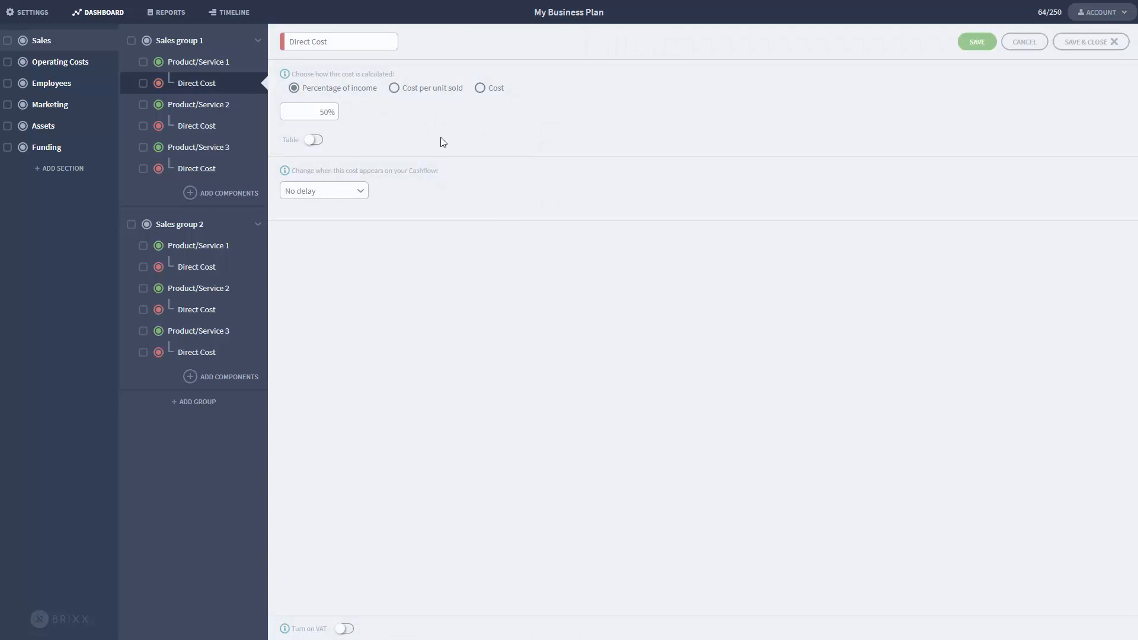
pyautogui.click(1086, 42)
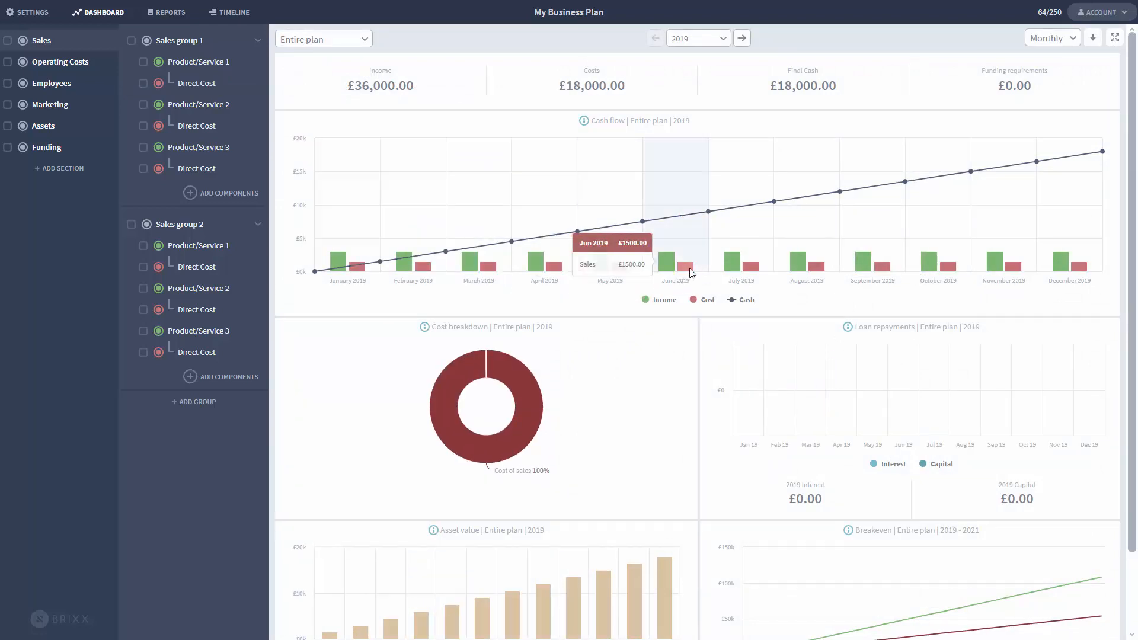
# Step: Review the Final Cash and Costs totals for 2019 on the dashboard
pyautogui.moveTo(771, 92); pyautogui.dragTo(855, 89)
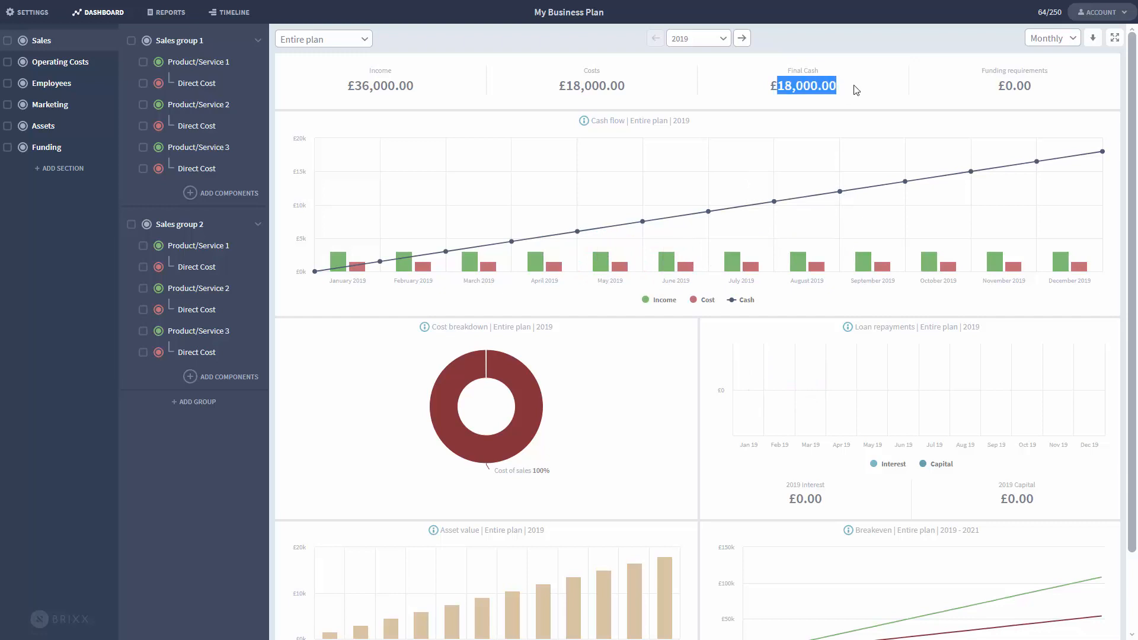
pyautogui.click(718, 130)
pyautogui.moveTo(566, 83); pyautogui.dragTo(648, 91)
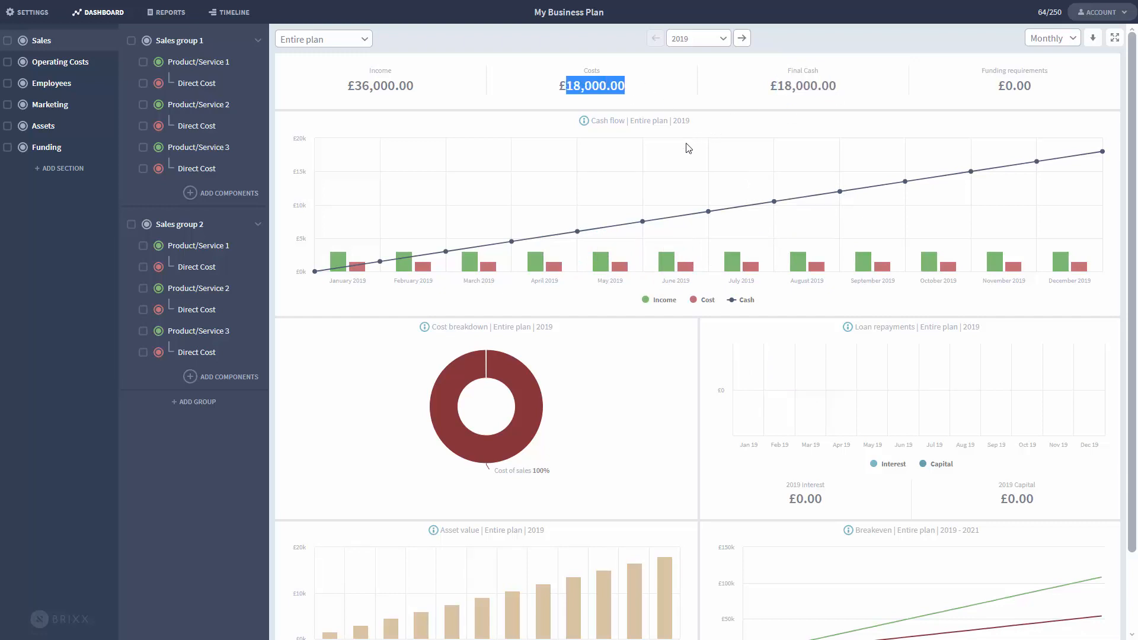
pyautogui.click(680, 88)
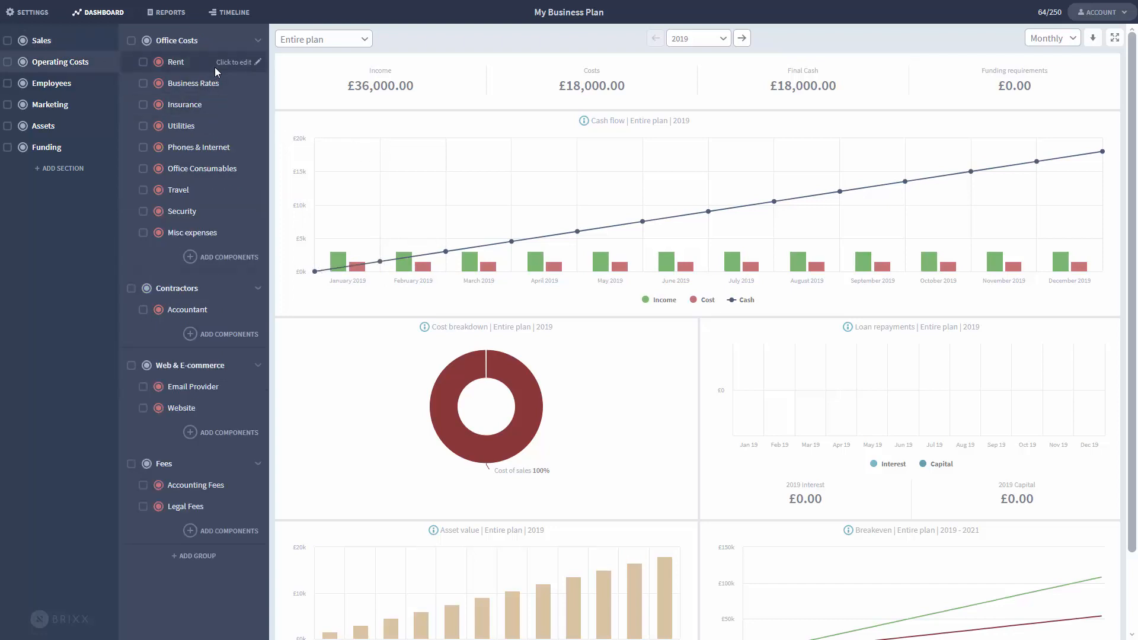
# Step: Switch the Rent cost under Operating Costs to table entry, enter 50000 for May 2019, and save it
pyautogui.click(236, 57)
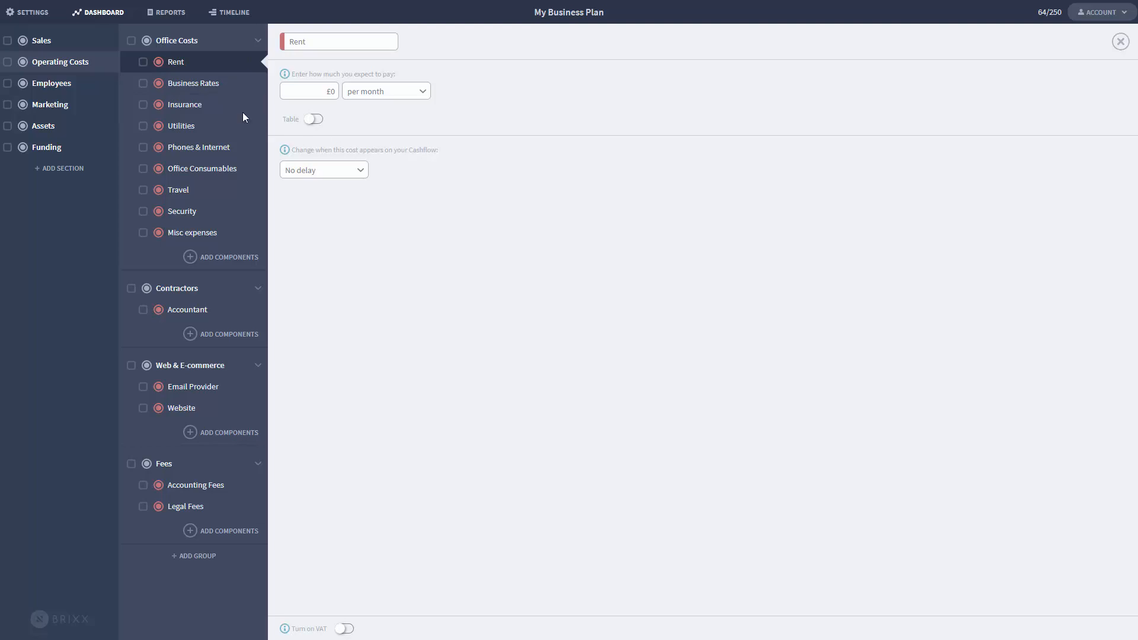
pyautogui.click(309, 120)
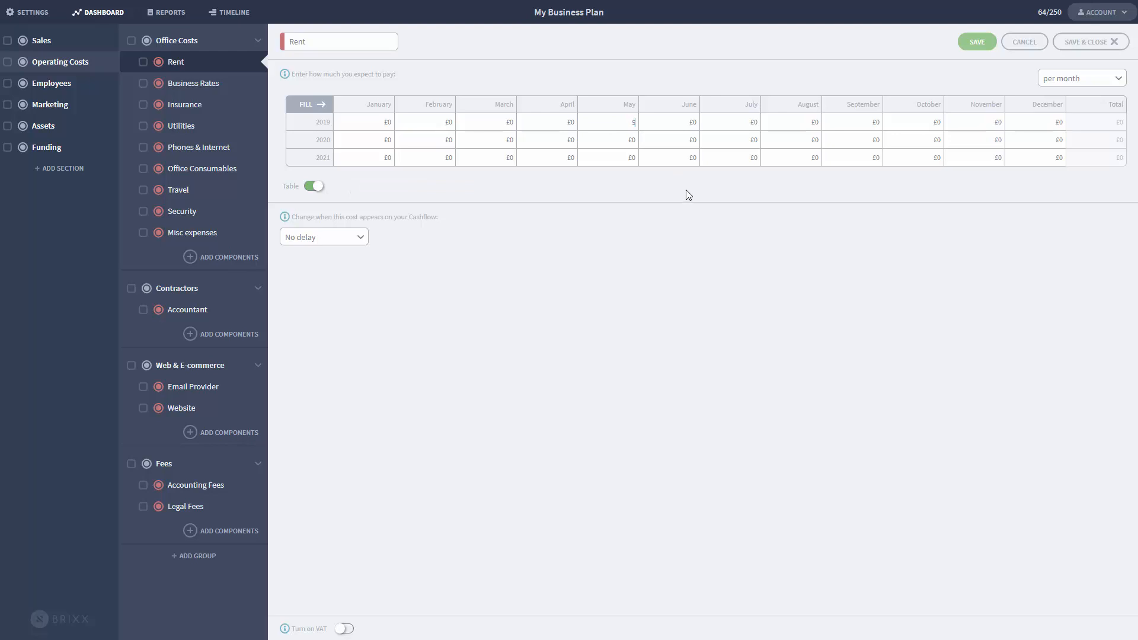
pyautogui.write('50000')
pyautogui.click(744, 189)
pyautogui.click(1090, 42)
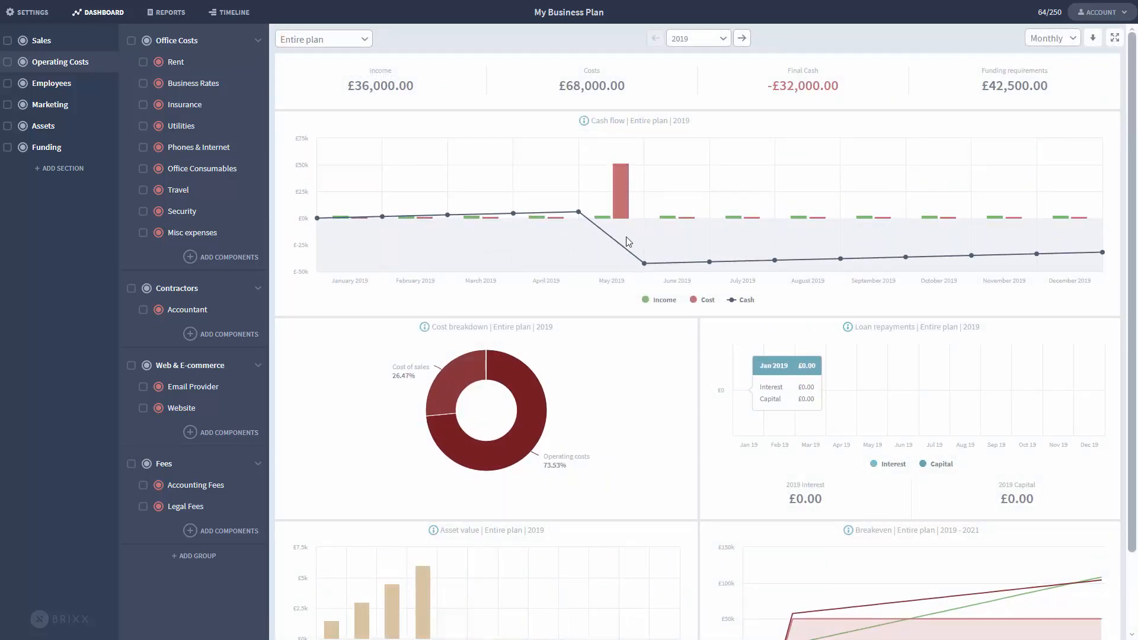
# Step: Examine the May 2019 costs and the monthly cash balances on the cash flow chart, along with the funding requirements
pyautogui.moveTo(622, 202)
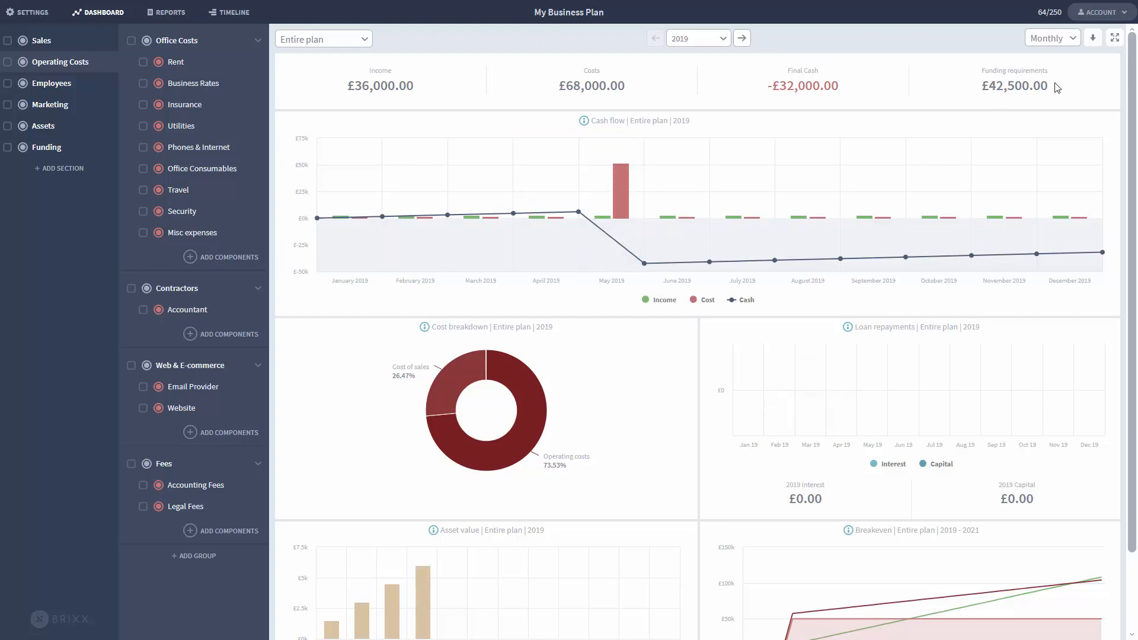
pyautogui.moveTo(643, 265)
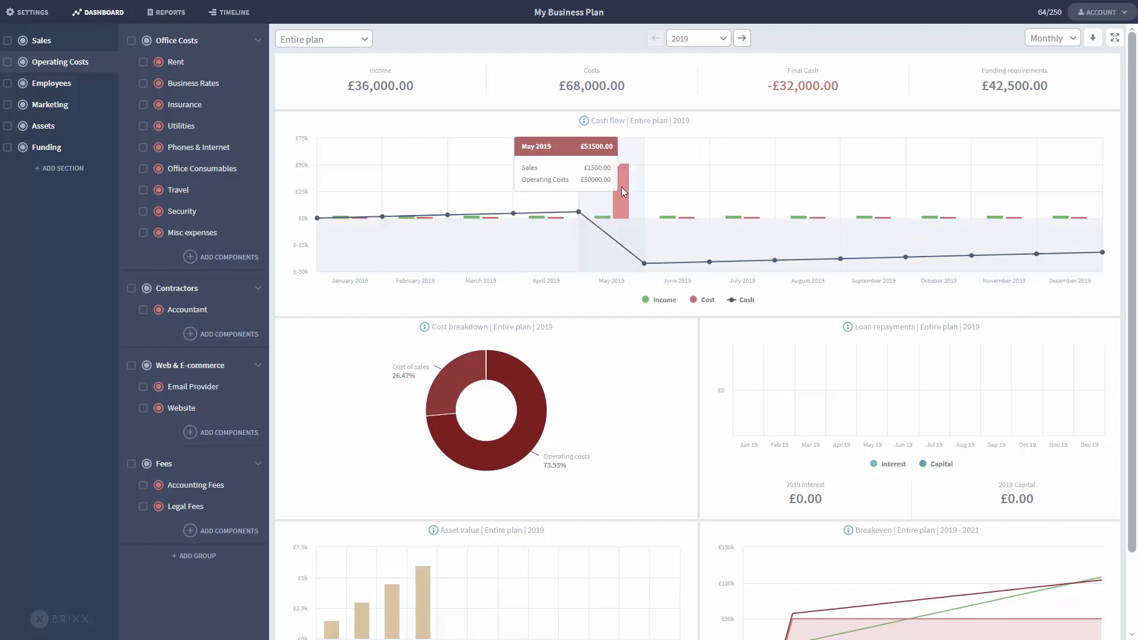
pyautogui.moveTo(604, 219)
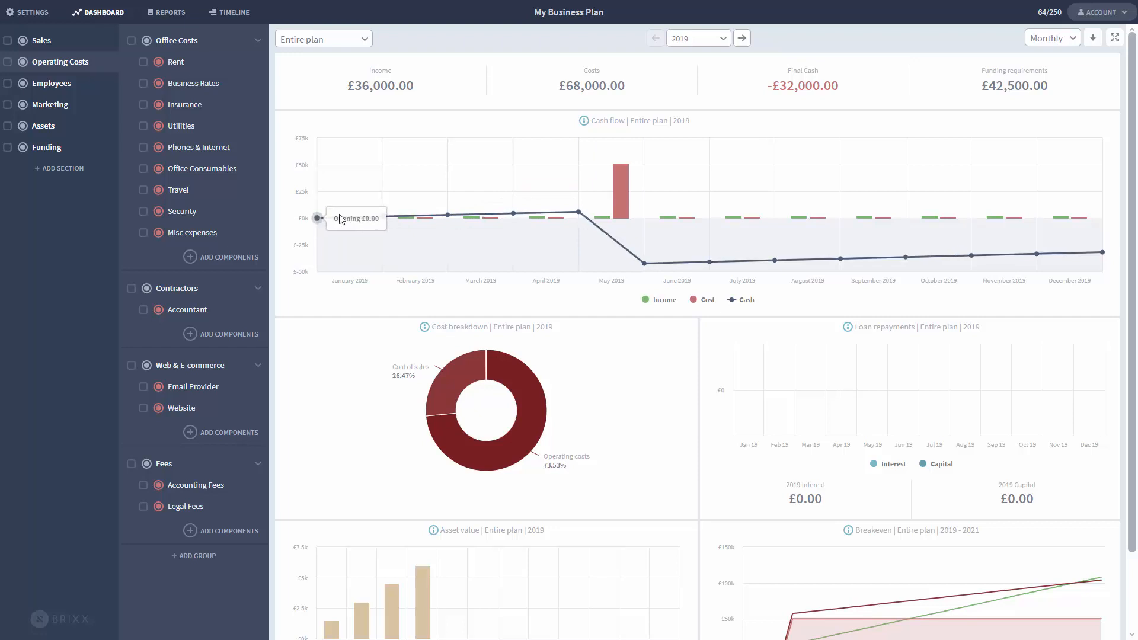
pyautogui.moveTo(447, 219)
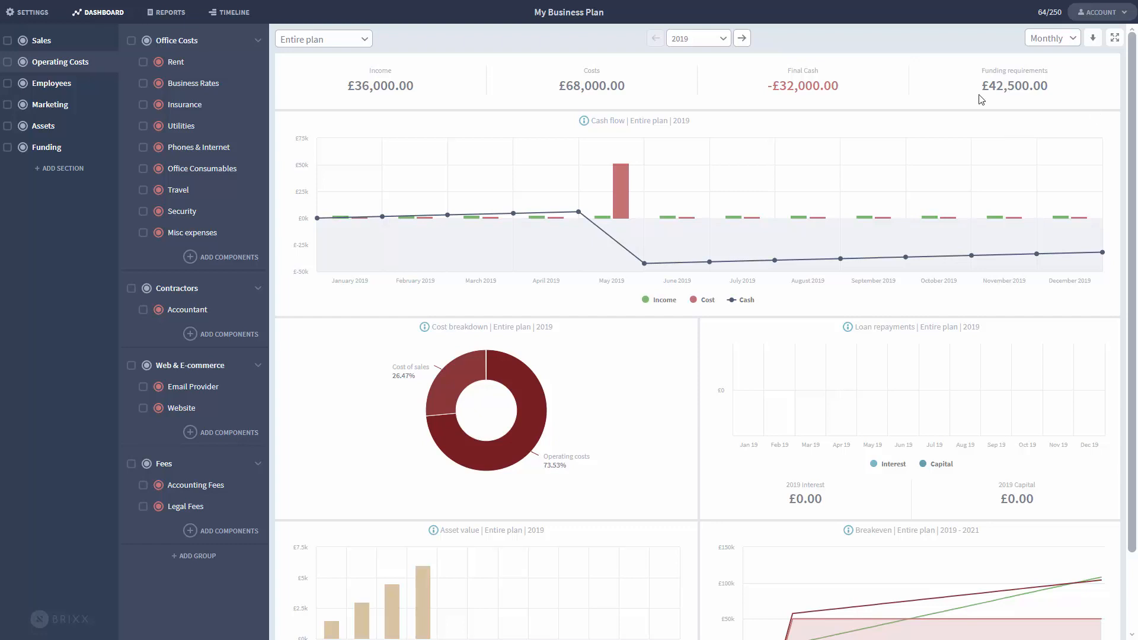
# Step: View the 2019 dashboard charts by quarter, and change the interval to Yearly
pyautogui.click(1058, 40)
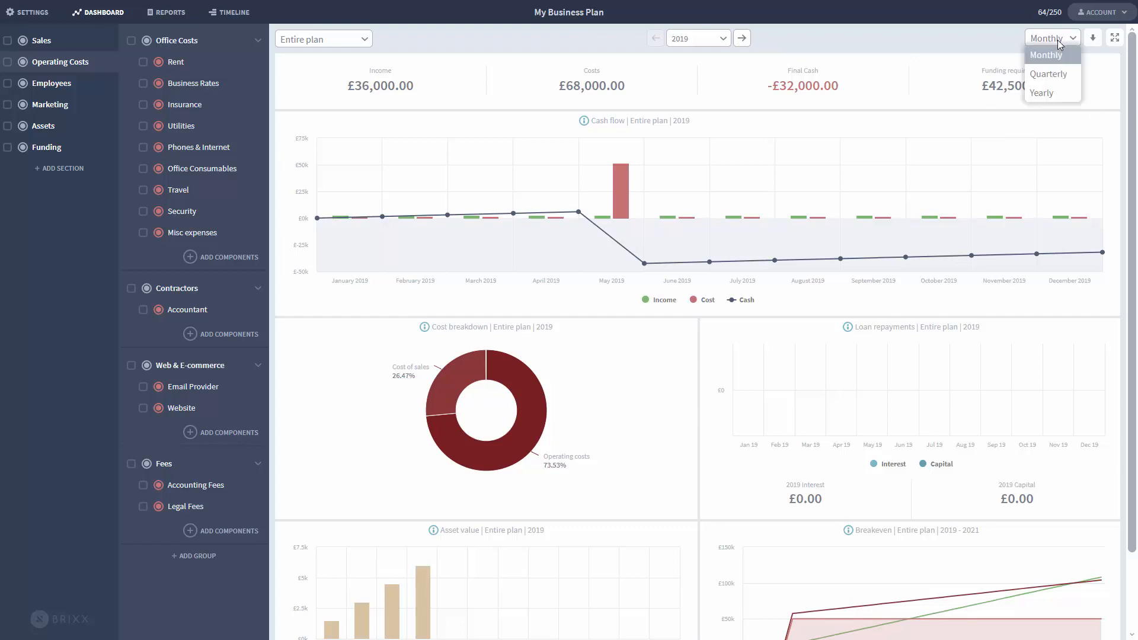
pyautogui.click(1066, 75)
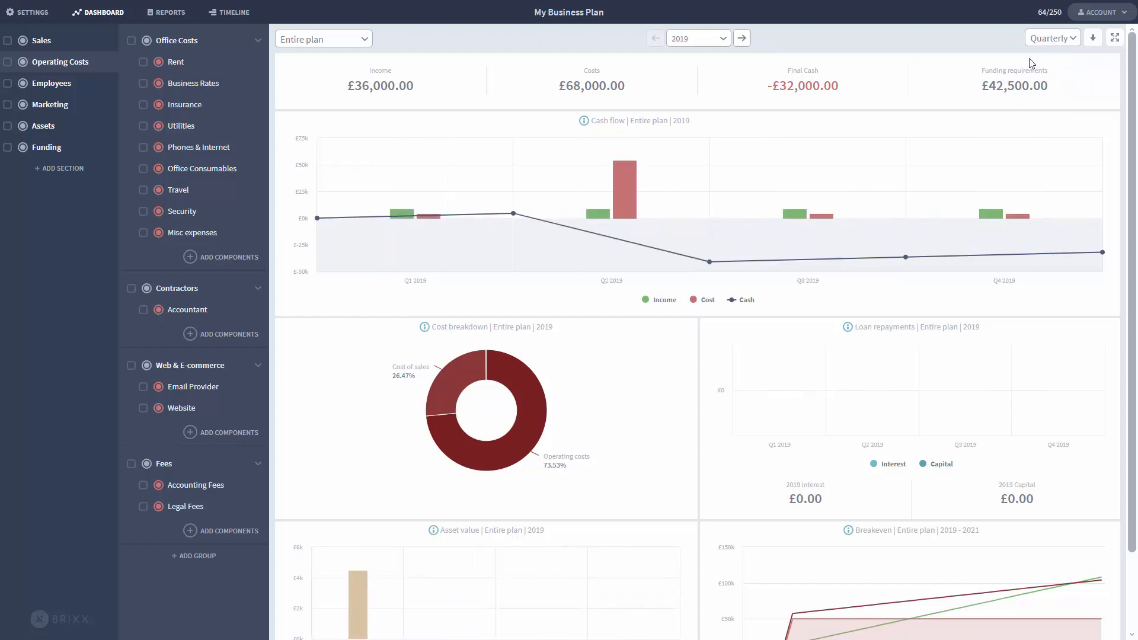
pyautogui.click(1052, 40)
pyautogui.click(1046, 93)
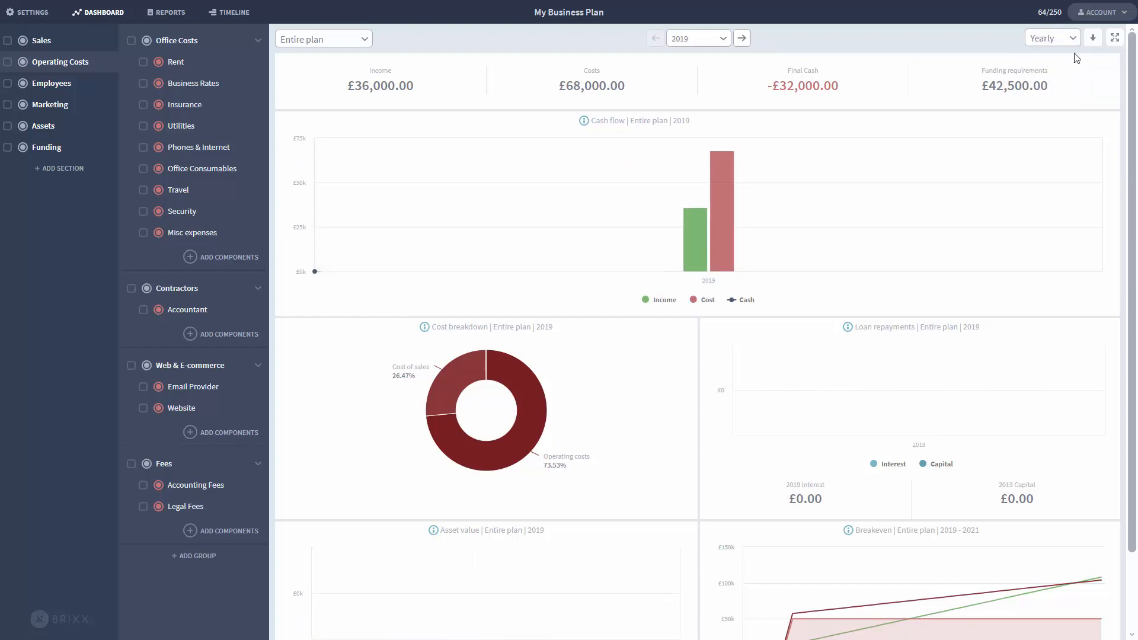
# Step: Show the full 2019 - 21 period on the dashboard and inspect the yearly income and cost bars on the cash flow chart
pyautogui.click(719, 39)
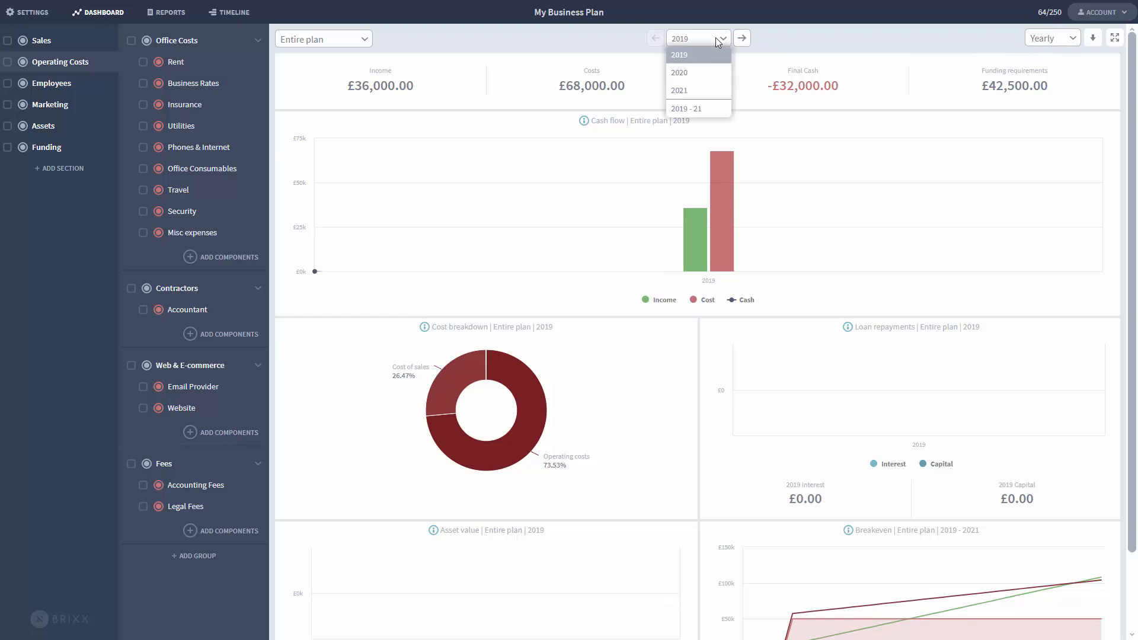
pyautogui.click(708, 109)
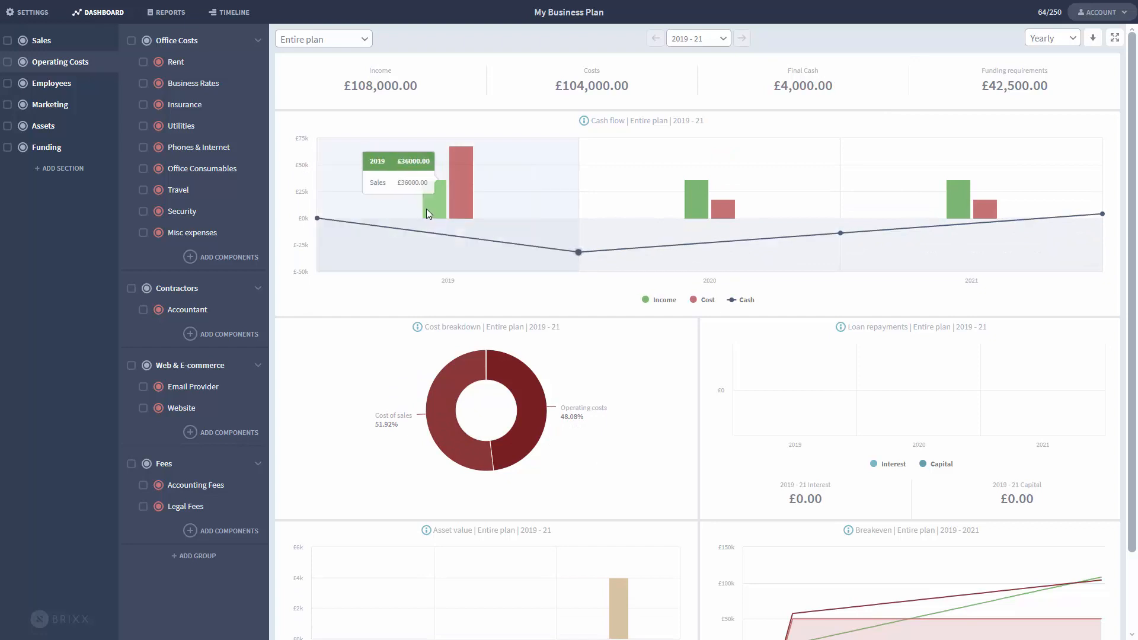
pyautogui.moveTo(722, 211)
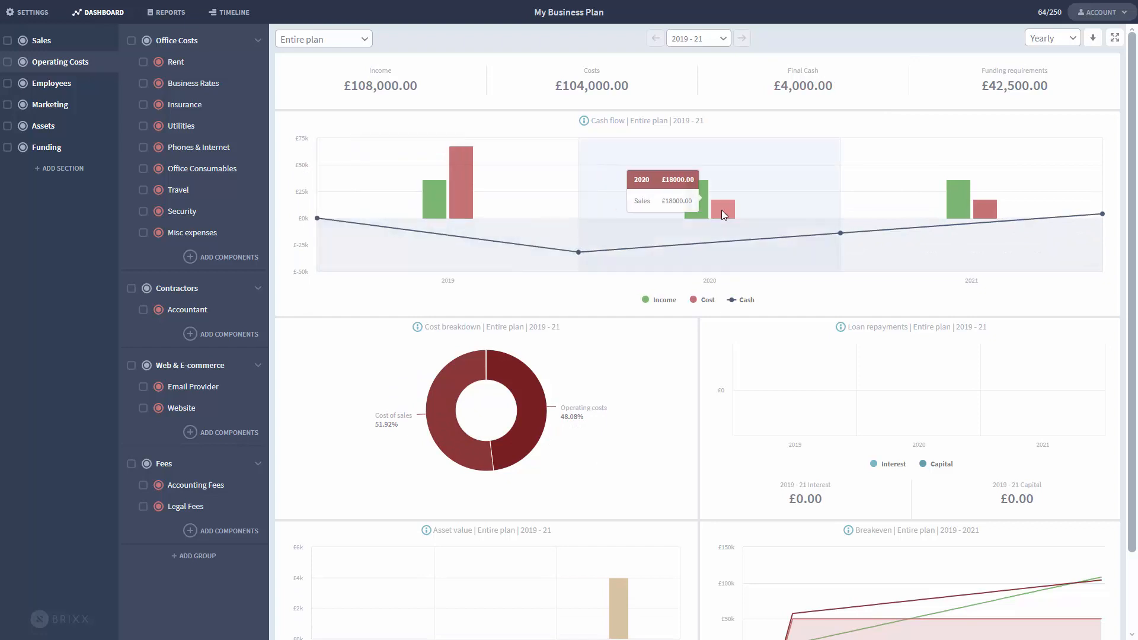
# Step: Set the dashboard interval to Monthly and the period to 2019
pyautogui.click(1052, 38)
pyautogui.click(1049, 54)
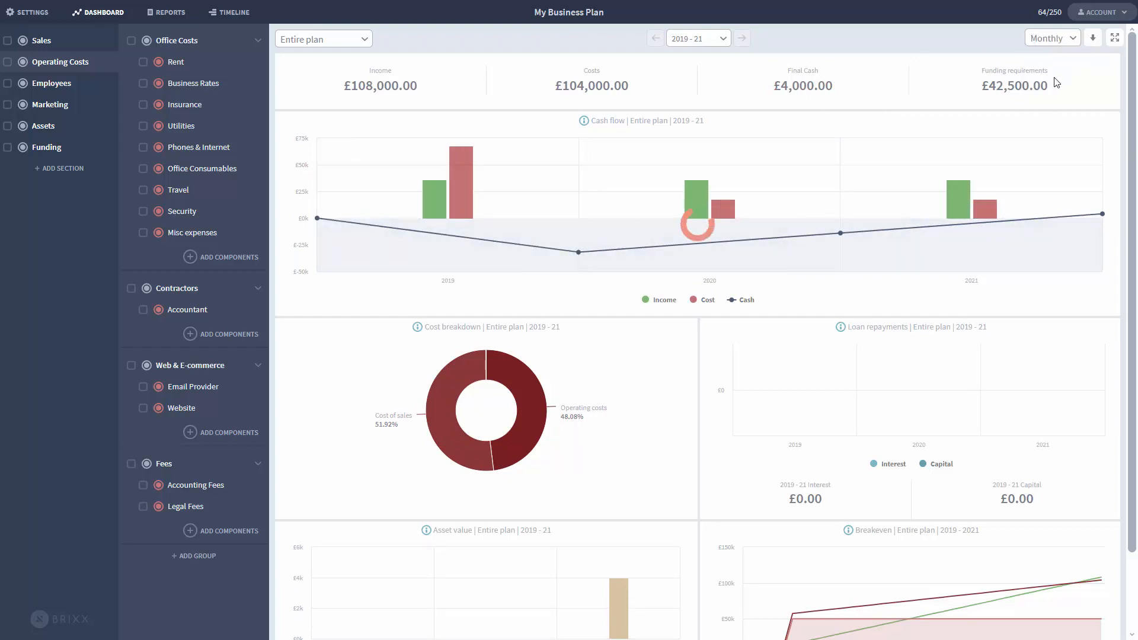
pyautogui.click(708, 41)
pyautogui.click(705, 54)
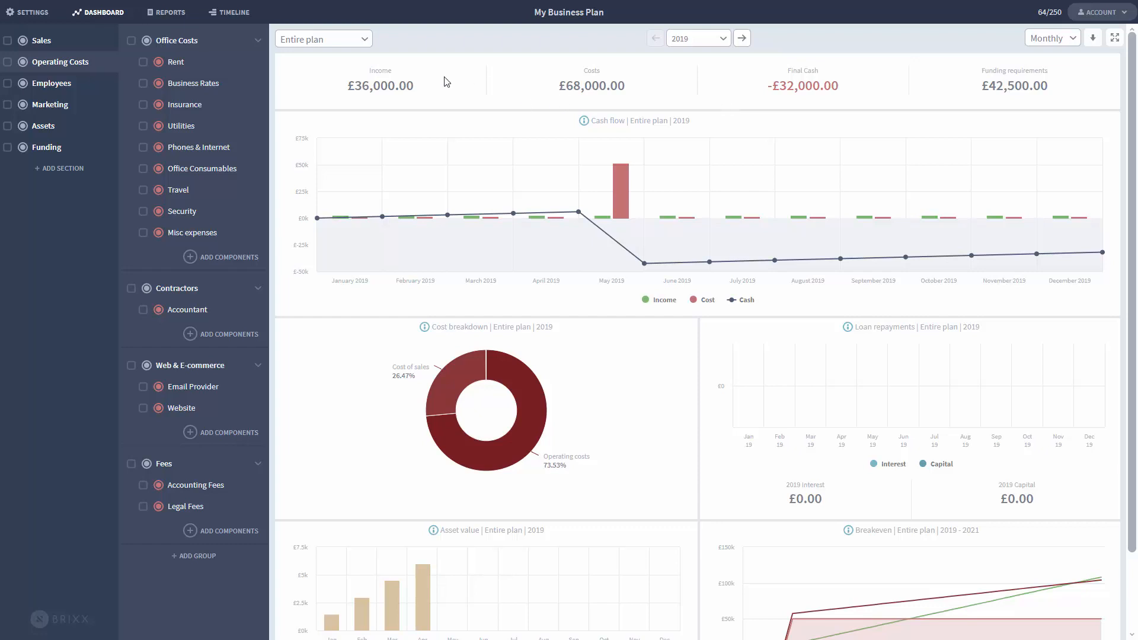
# Step: Set the May 2019 Rent cost to 0, then save and close the component
pyautogui.click(212, 61)
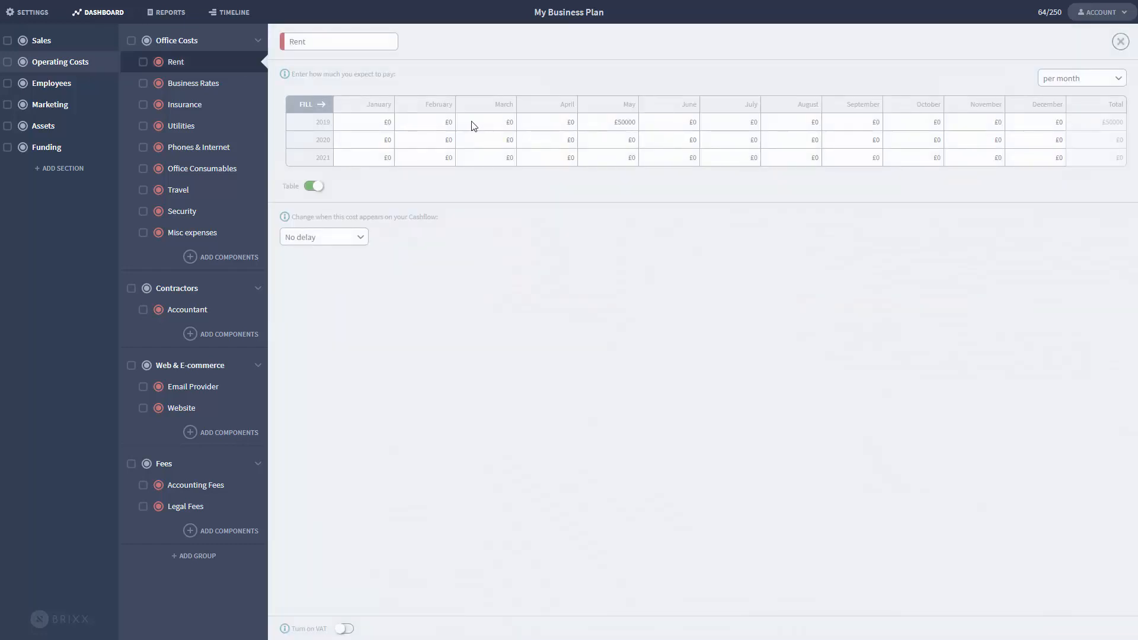
pyautogui.click(597, 122)
pyautogui.write('0')
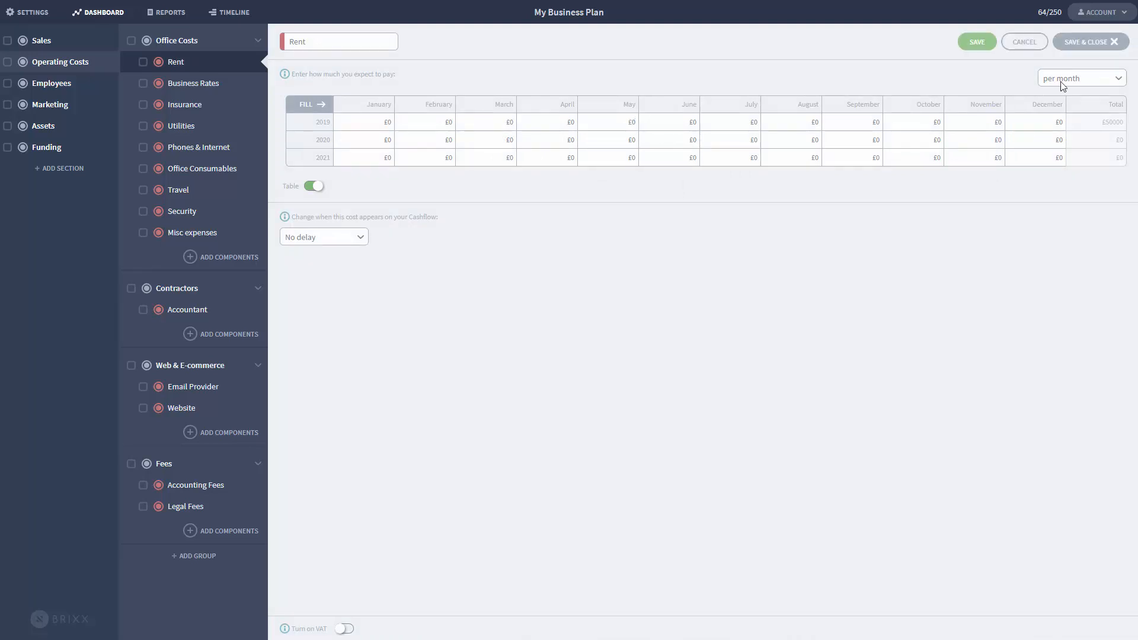
pyautogui.click(1067, 42)
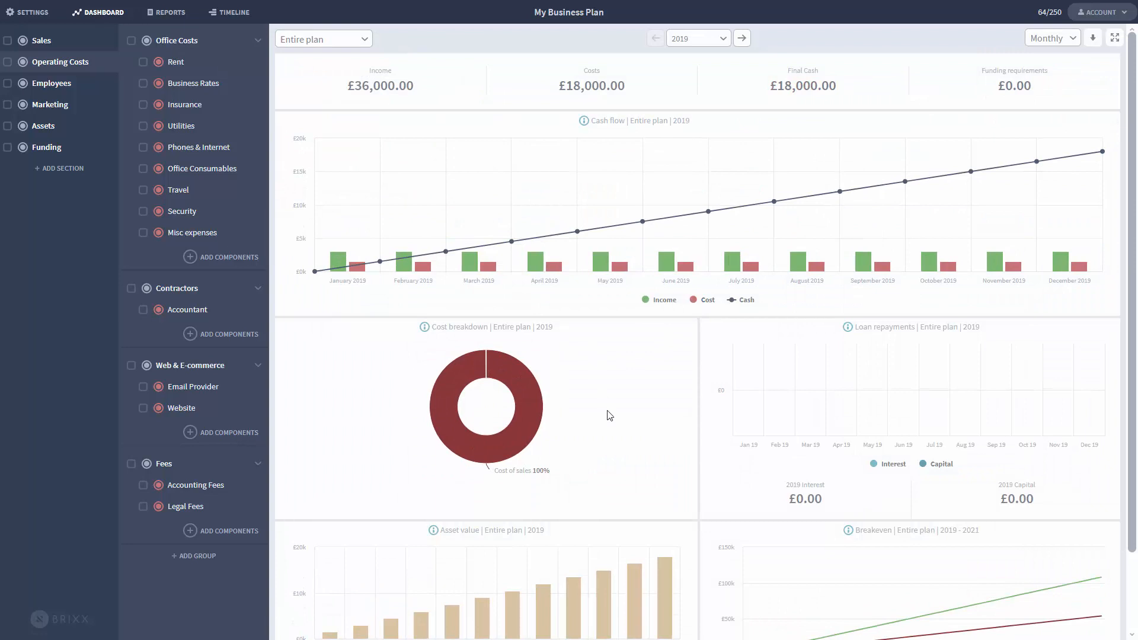
# Step: Look over the remaining dashboard charts and examine the cost of sales slice in the 2019 cost breakdown
pyautogui.scroll(-2, 604, 415)
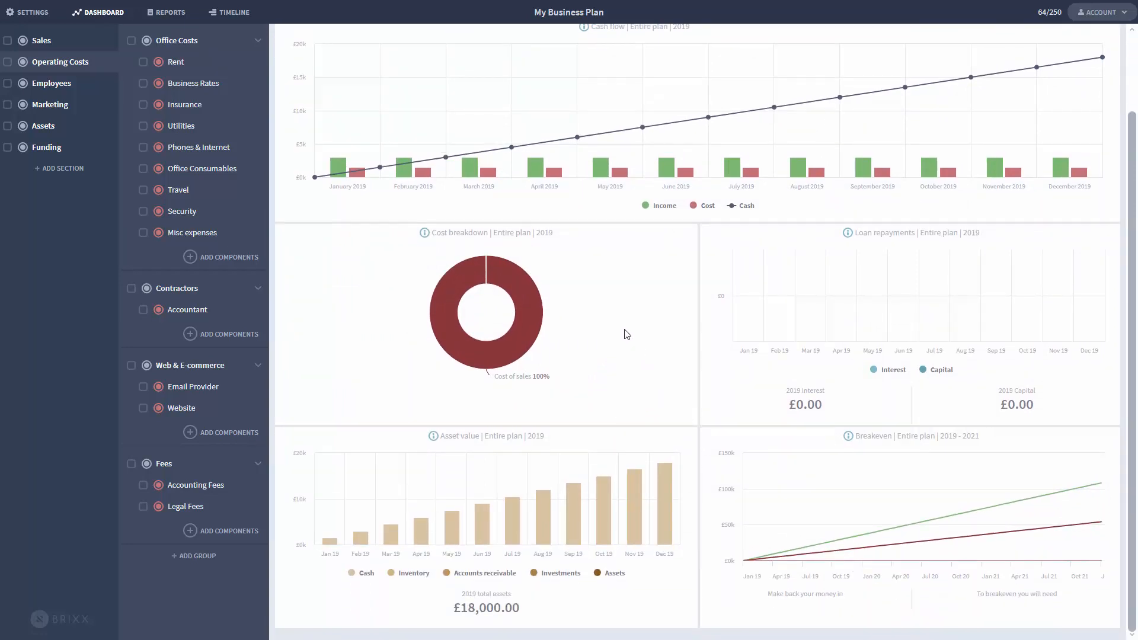
pyautogui.scroll(1, 627, 339)
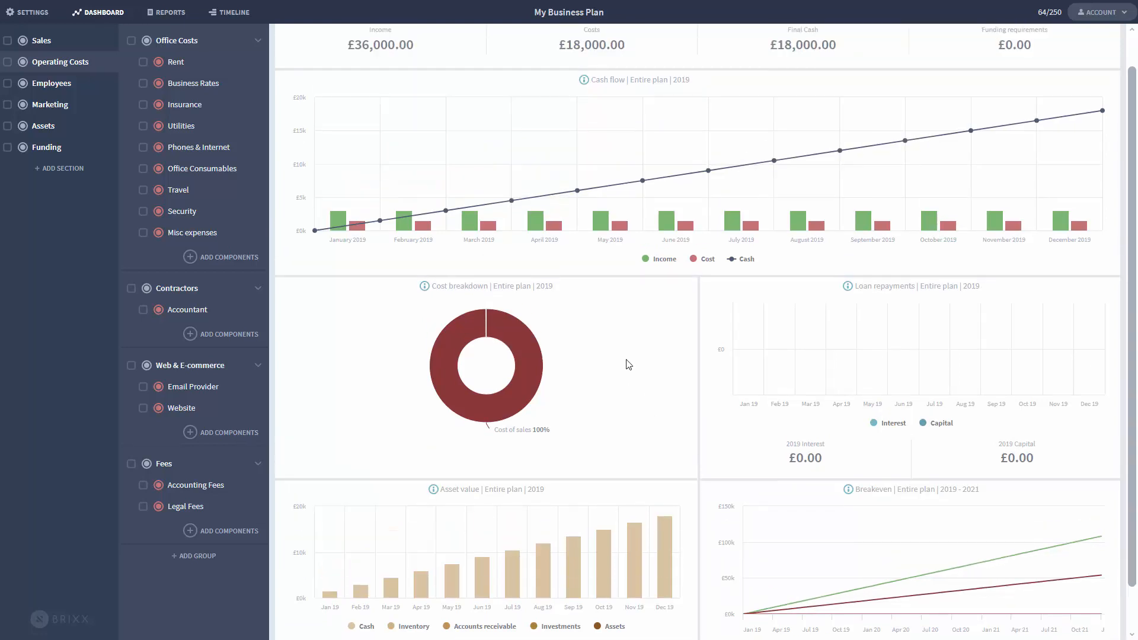
pyautogui.moveTo(485, 326)
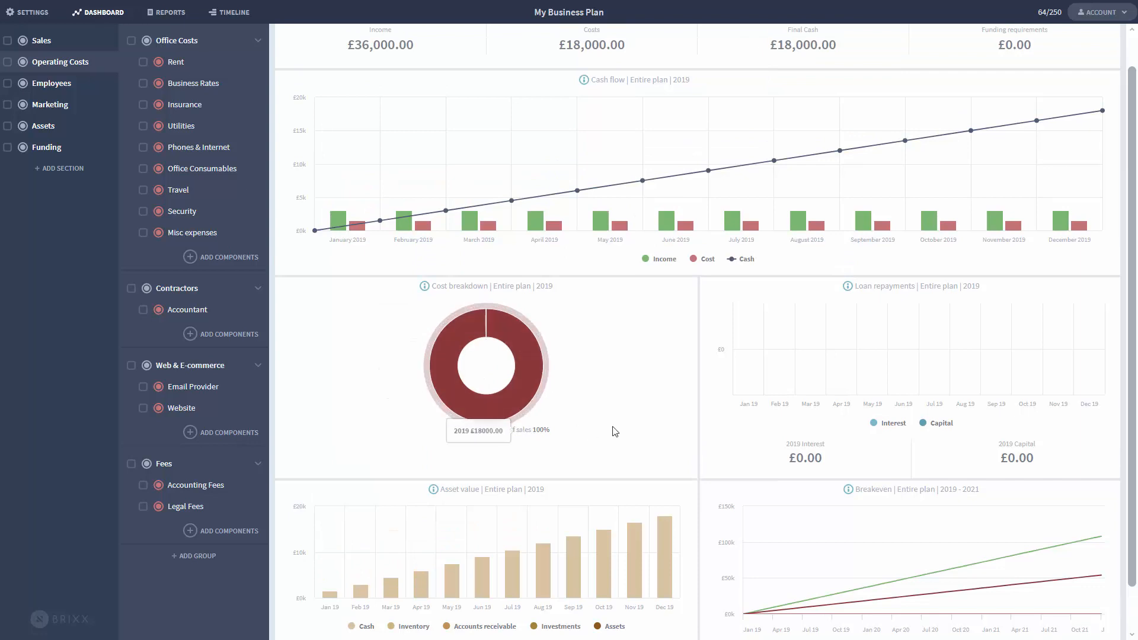
pyautogui.scroll(1, 631, 422)
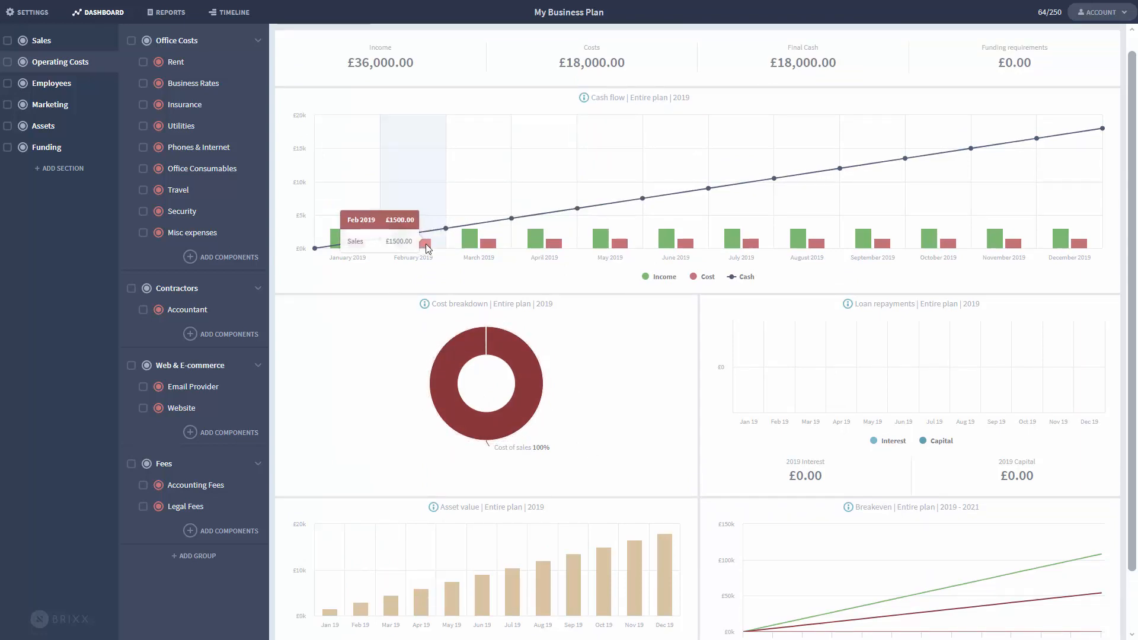
pyautogui.scroll(1, 399, 350)
# Step: Check the income of Product/Service 1 in Sales group 1 and its linked Direct Cost against the cost breakdown chart
pyautogui.click(54, 33)
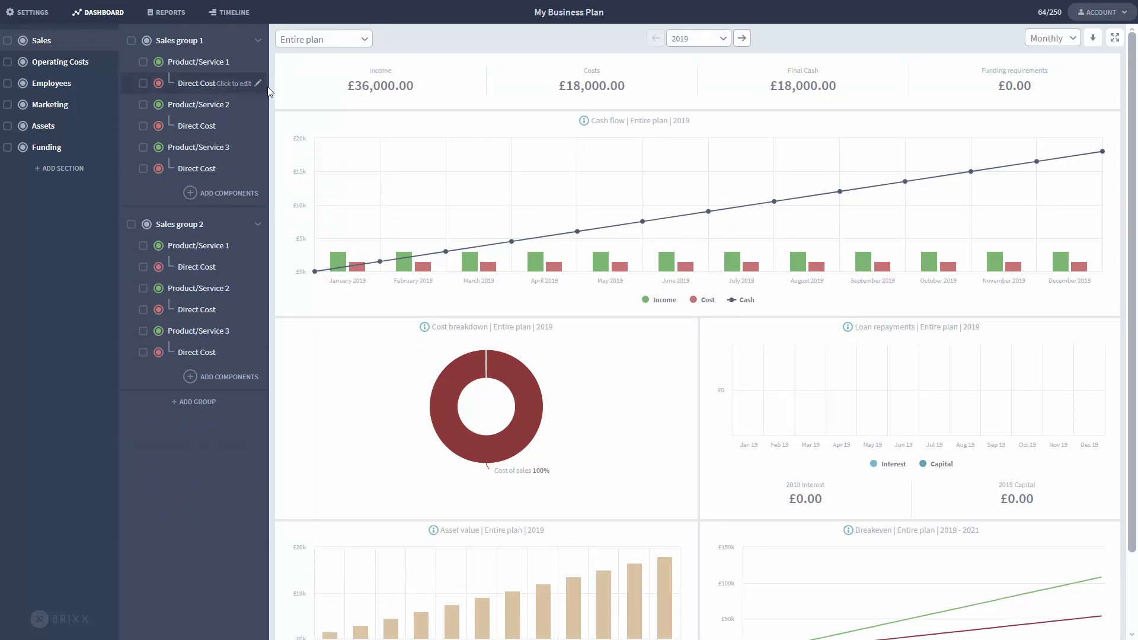
pyautogui.click(236, 63)
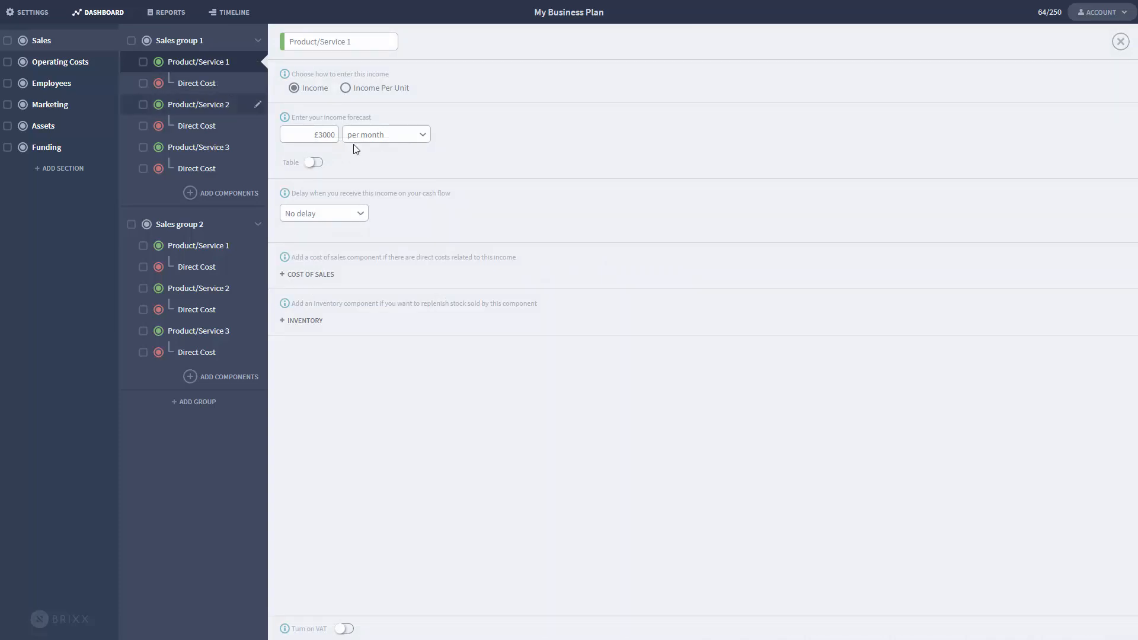
pyautogui.click(204, 81)
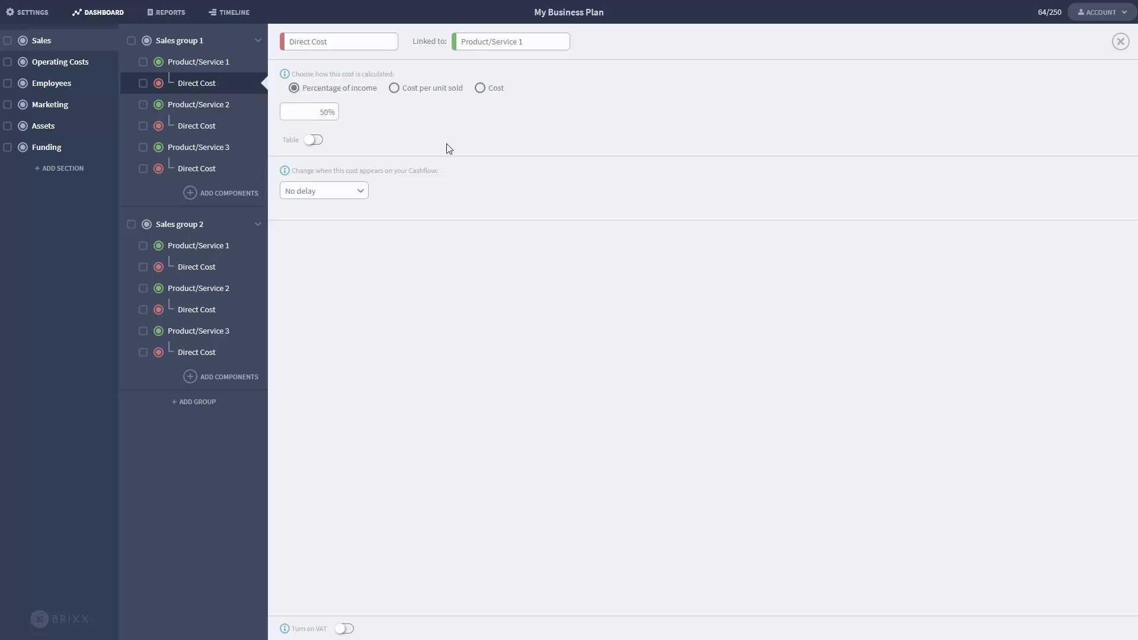
pyautogui.click(1120, 42)
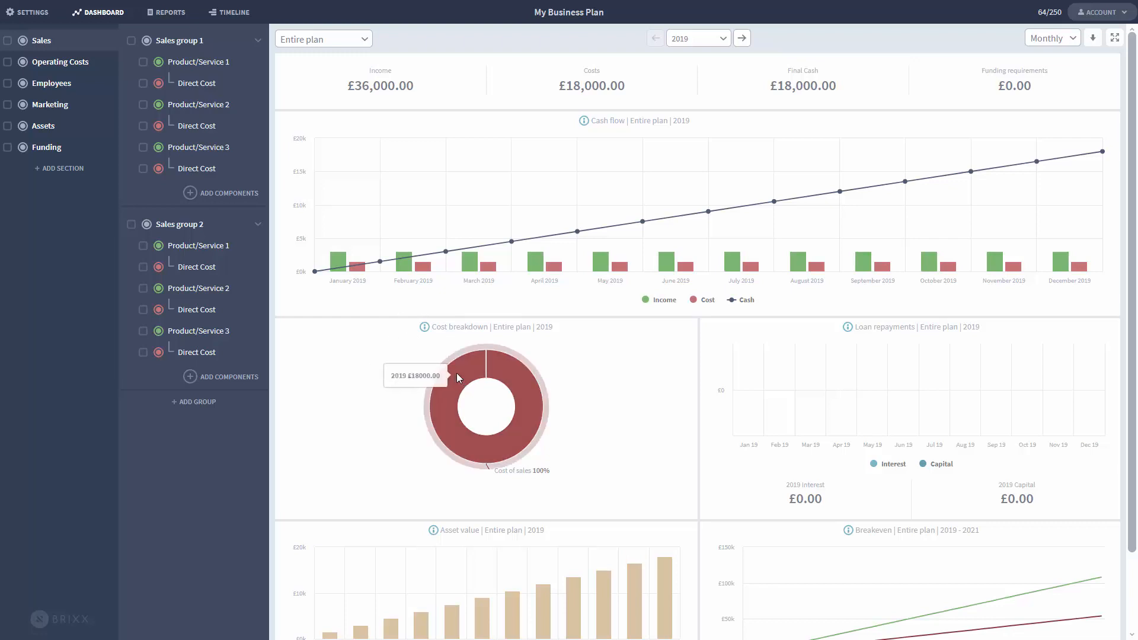
pyautogui.moveTo(480, 381)
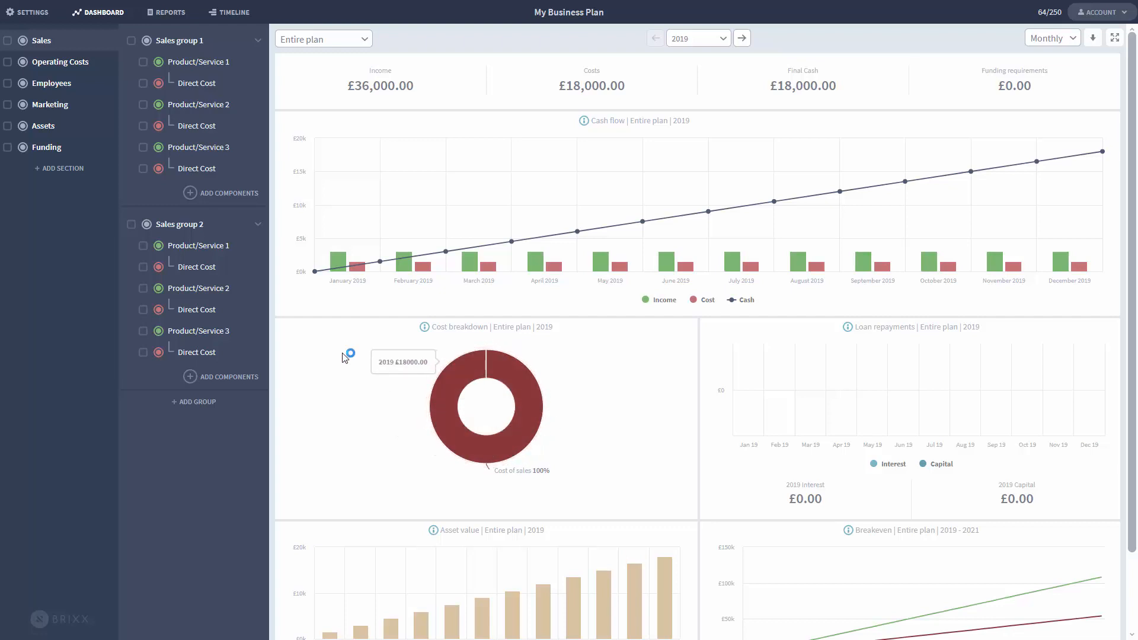
# Step: Fill the whole Rent table under Operating Costs with 1000 per month, then save and close it
pyautogui.click(59, 61)
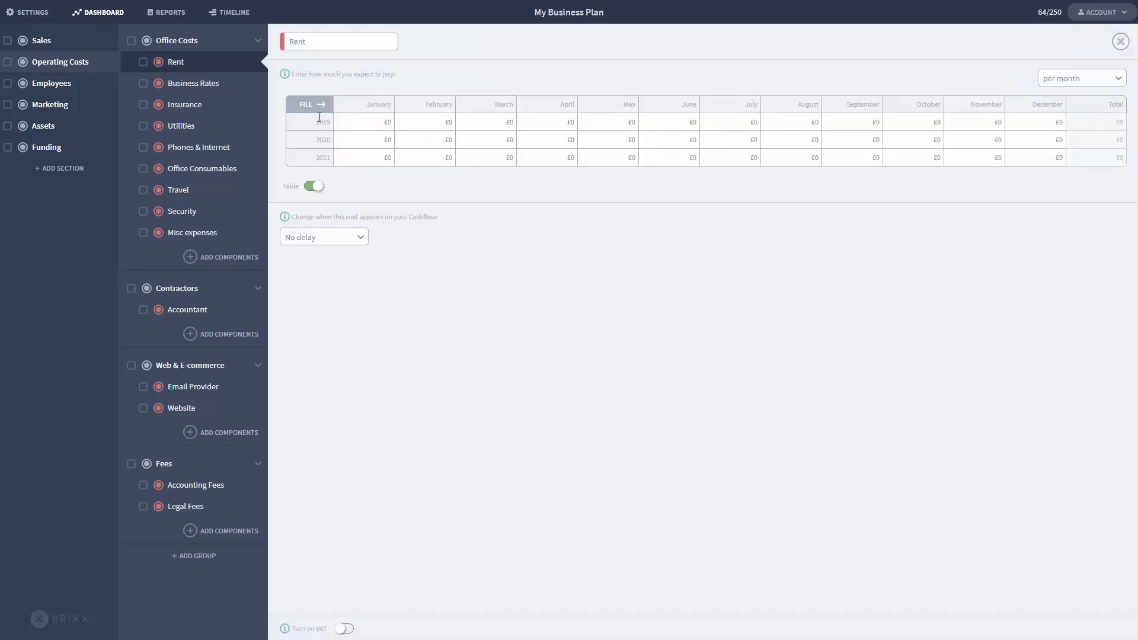
pyautogui.click(228, 49)
pyautogui.write('10')
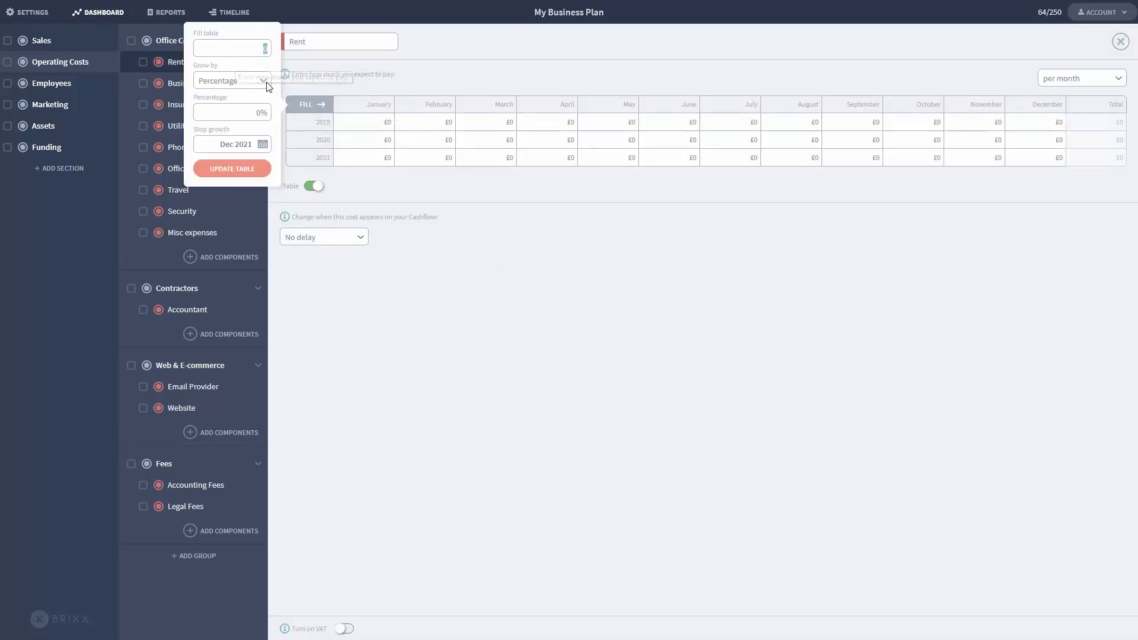
pyautogui.write('00')
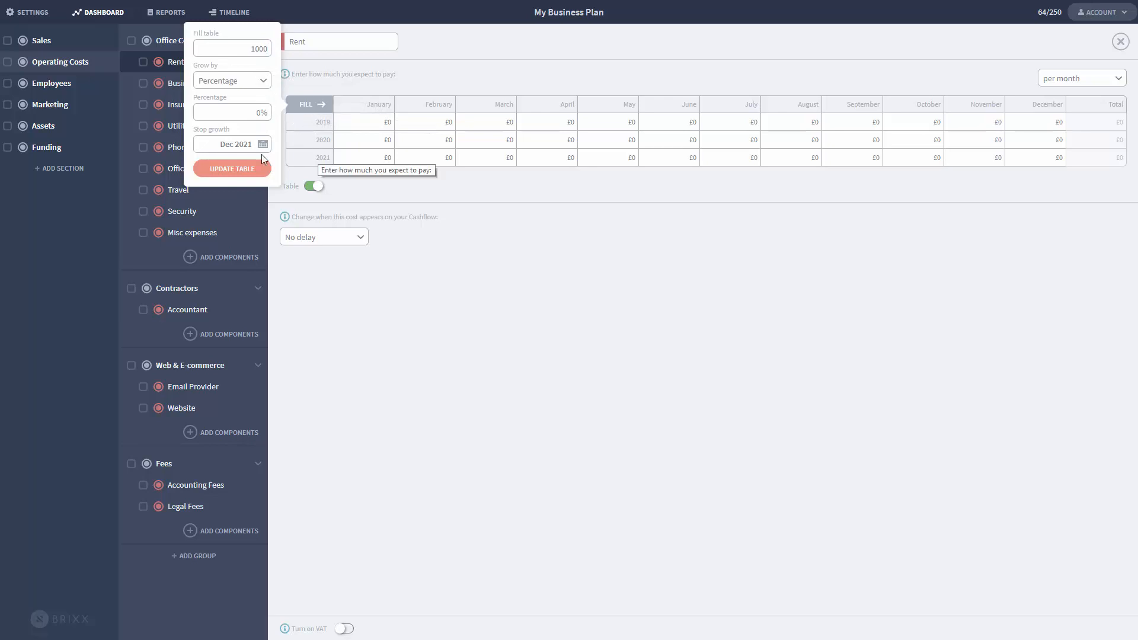
pyautogui.click(240, 168)
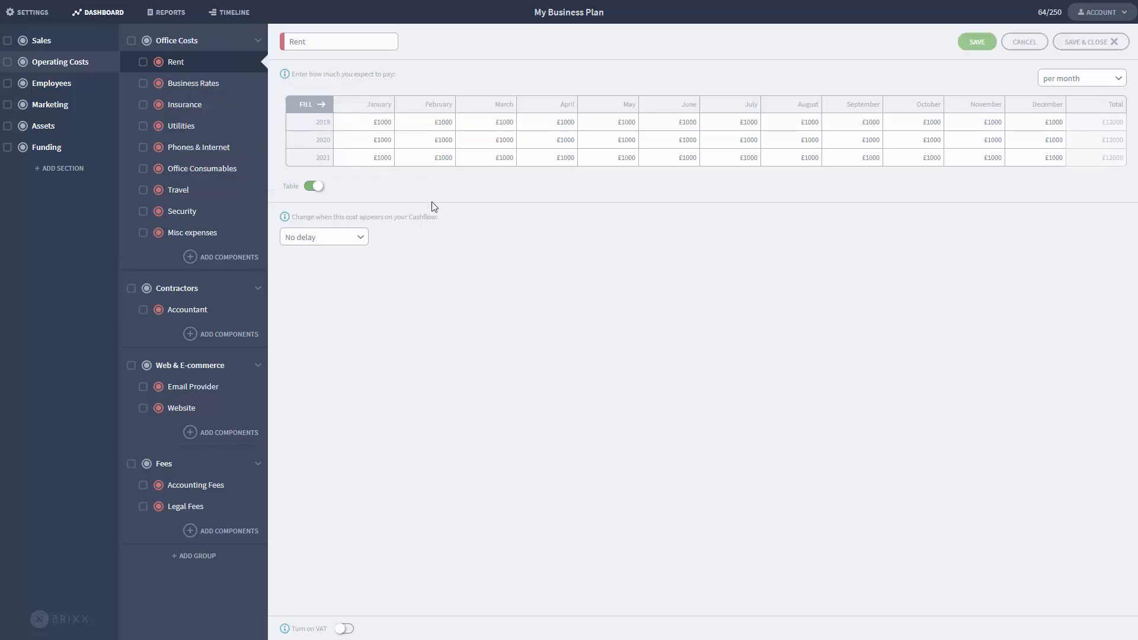
pyautogui.click(1089, 45)
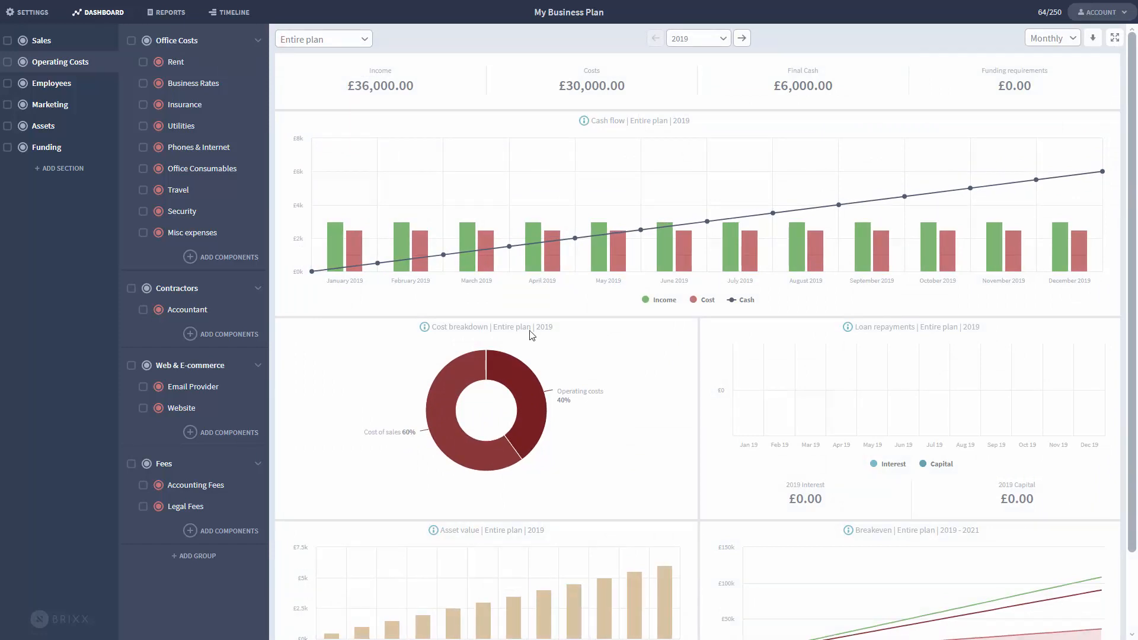
# Step: Inspect the cost of sales and operating costs slices in the 2019 cost breakdown chart
pyautogui.moveTo(456, 437)
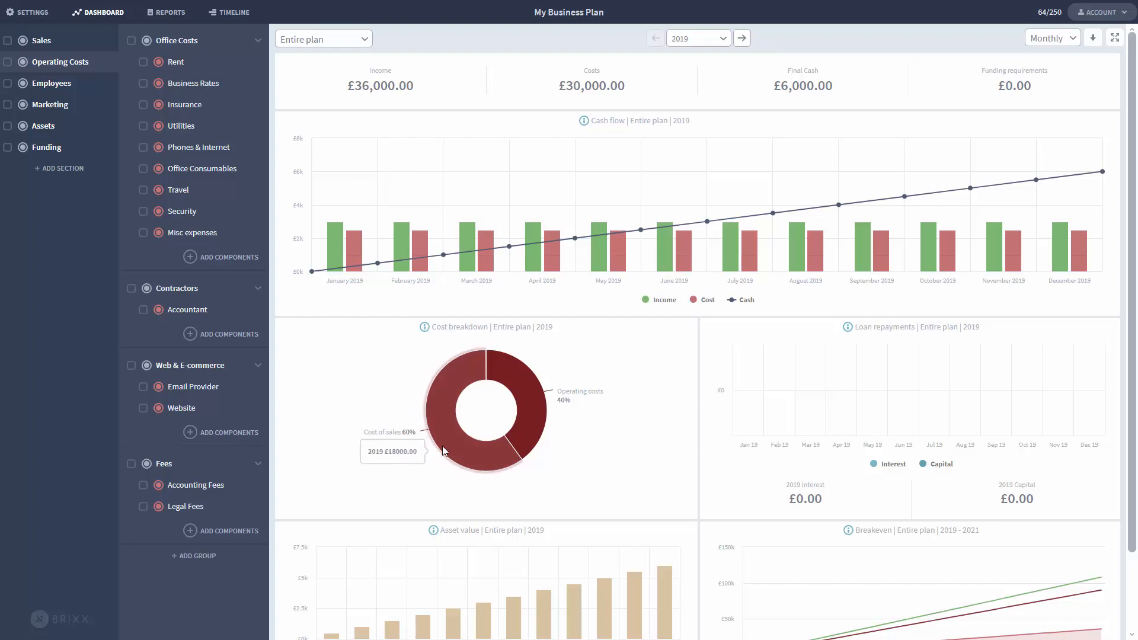
pyautogui.moveTo(532, 426)
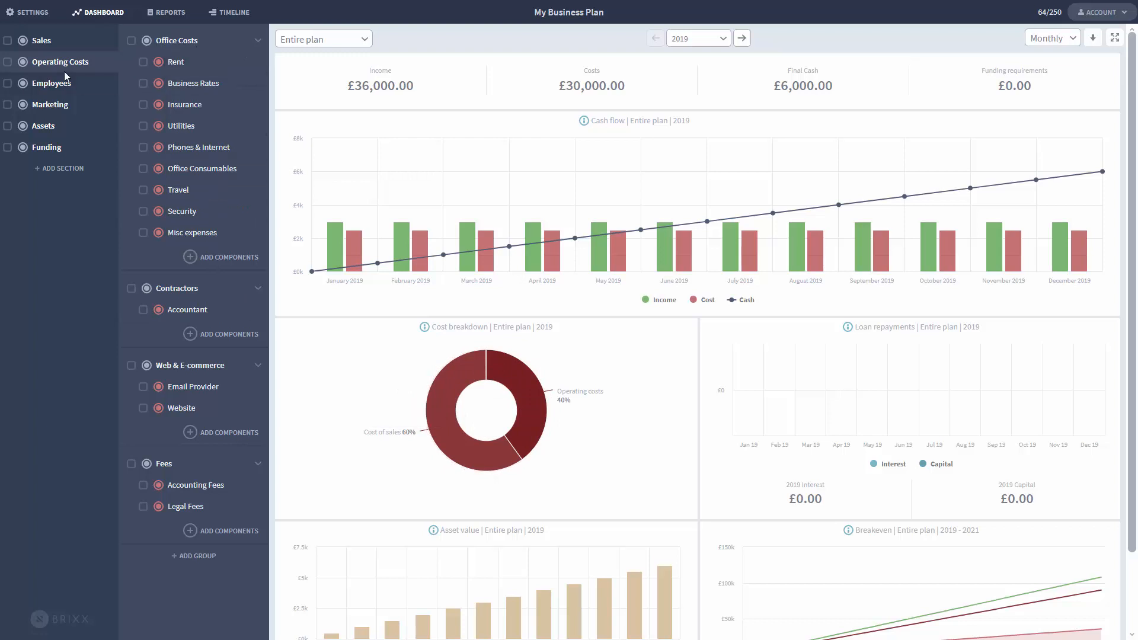
pyautogui.moveTo(525, 375)
# Step: Set the General Manager's cost per employee under Employees to 25000 per year, then save and close it
pyautogui.click(93, 94)
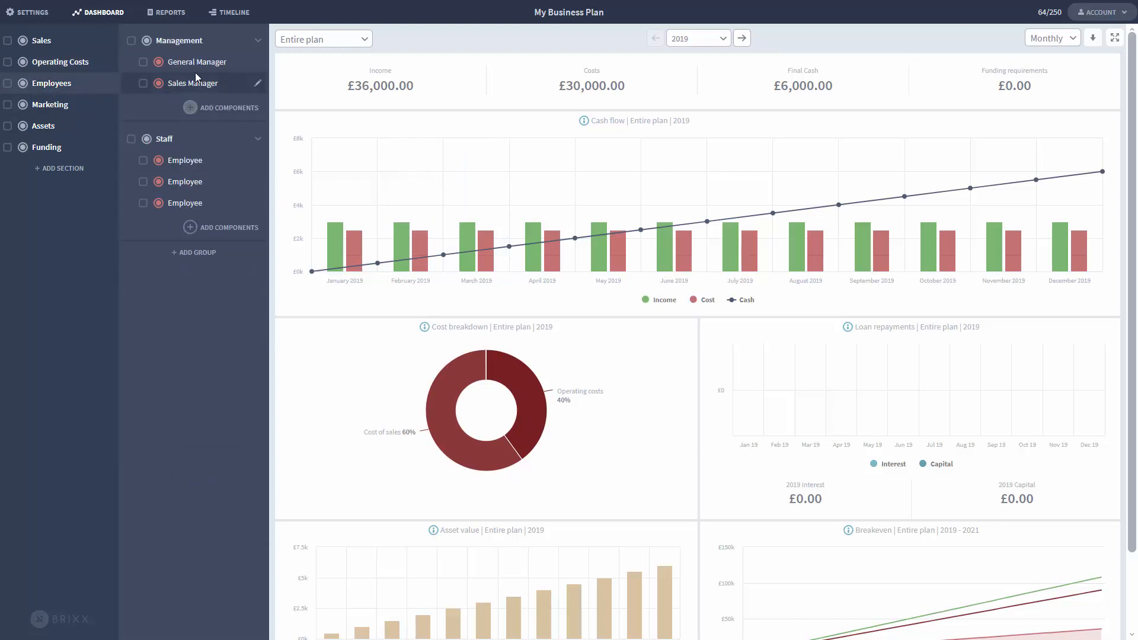
pyautogui.click(217, 67)
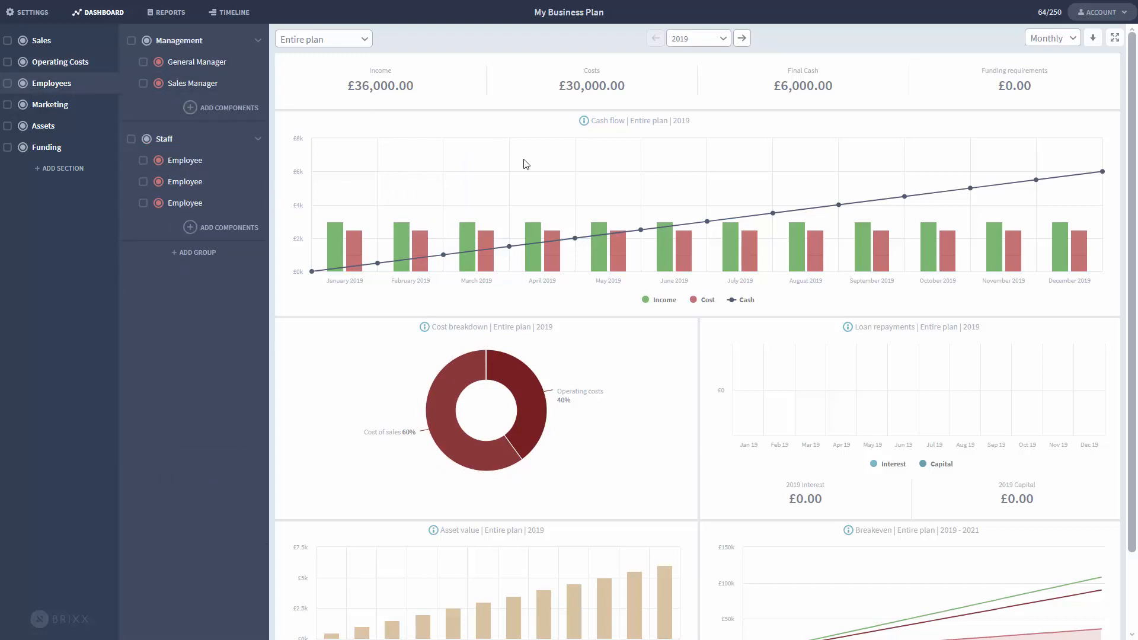
pyautogui.doubleClick(311, 95)
pyautogui.click(313, 151)
pyautogui.write('2')
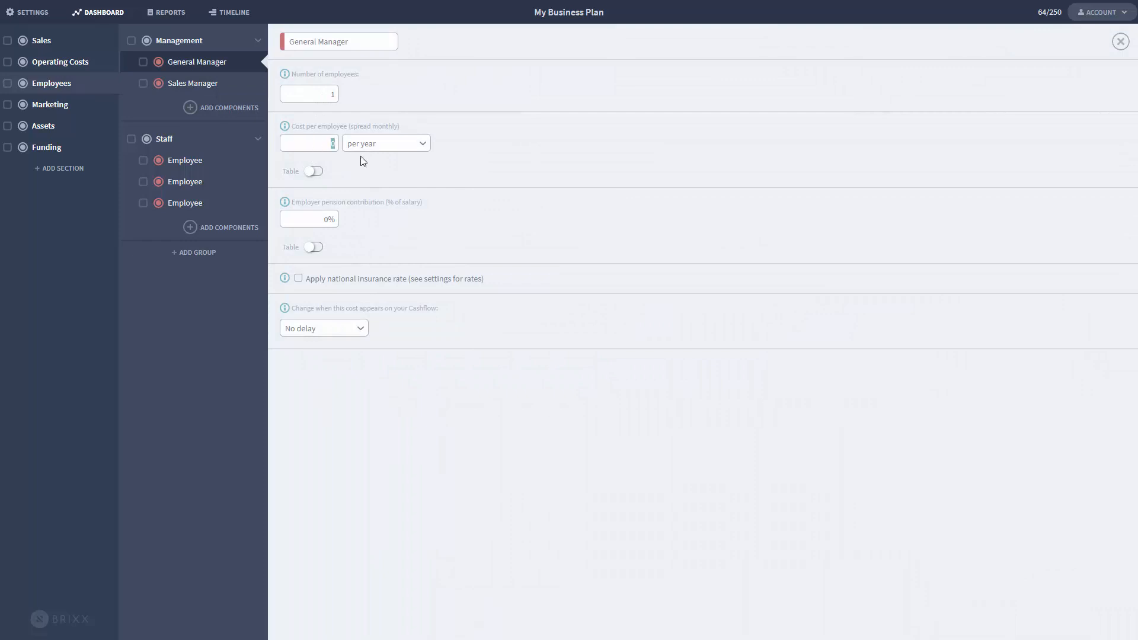
pyautogui.write('5000')
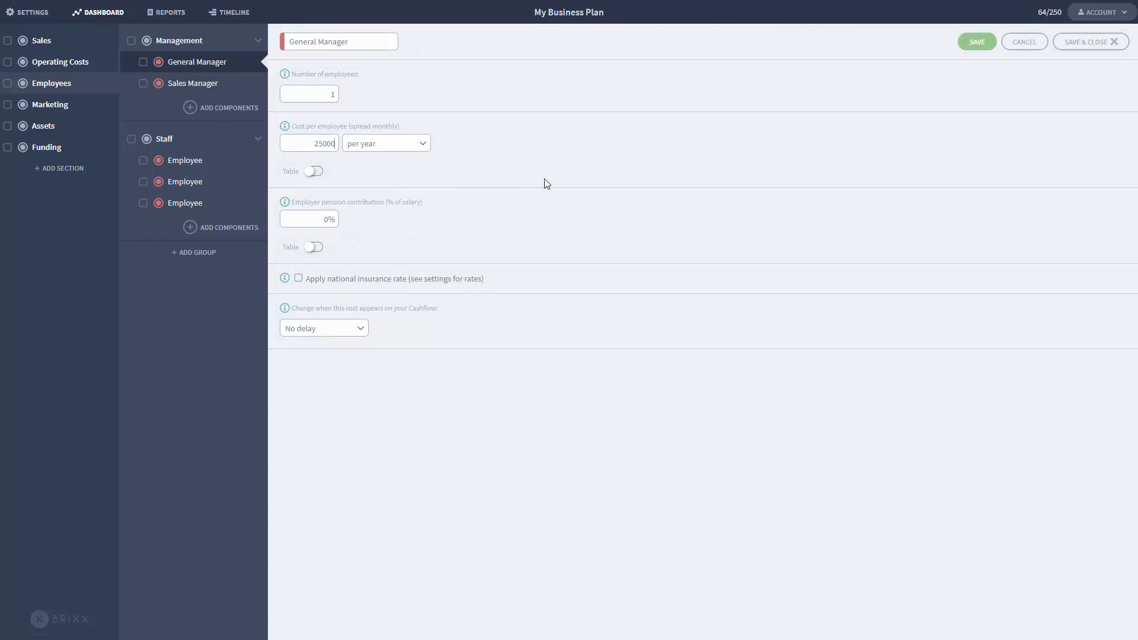
pyautogui.click(1093, 42)
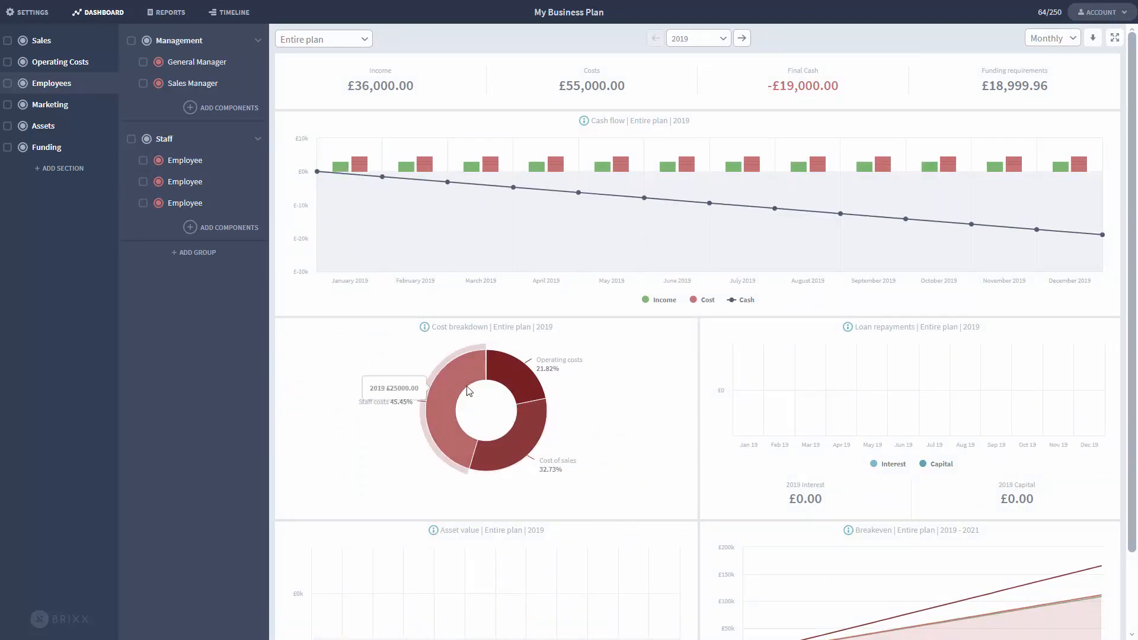
# Step: Examine the staff, operating and sales cost slices in the cost breakdown, along with the charts below it
pyautogui.moveTo(529, 369)
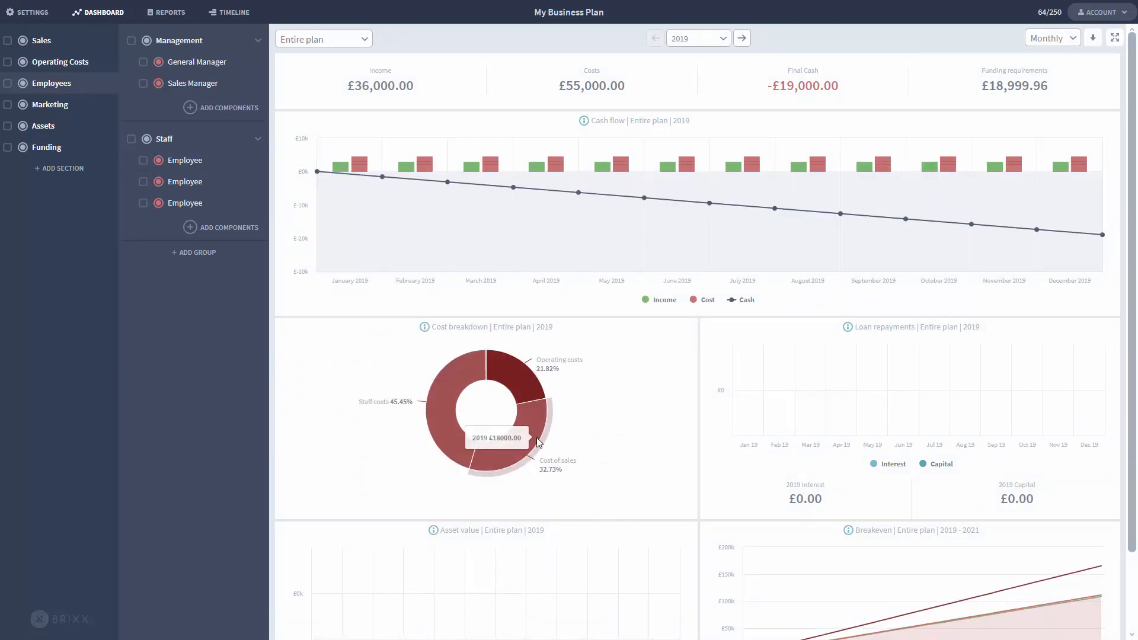
pyautogui.moveTo(544, 449)
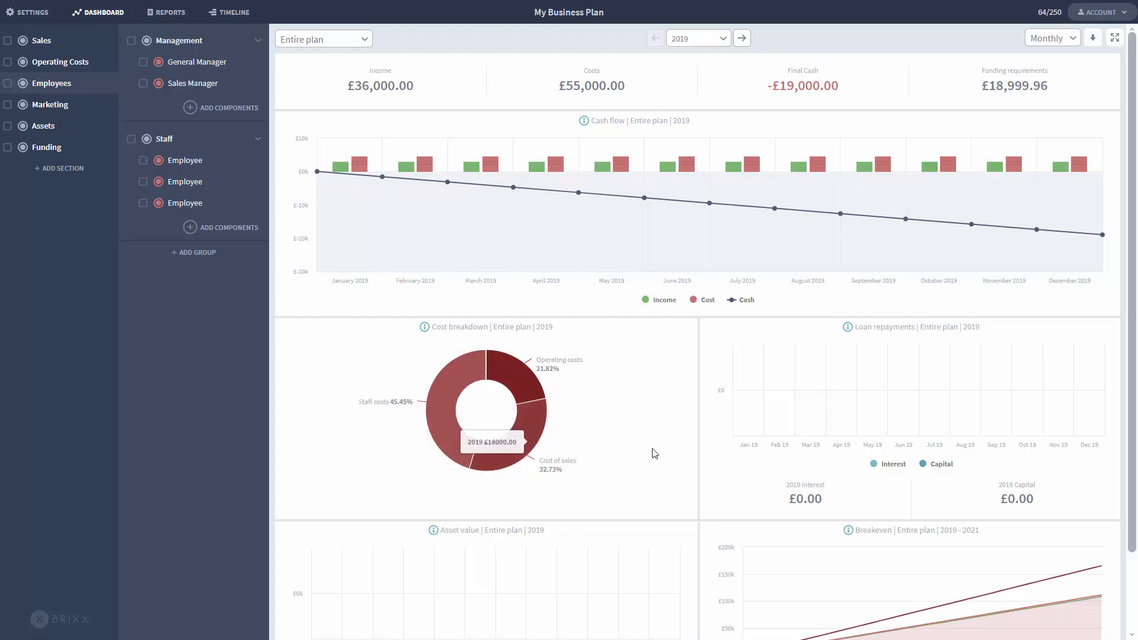
pyautogui.scroll(-1, 646, 439)
pyautogui.scroll(-1, 642, 411)
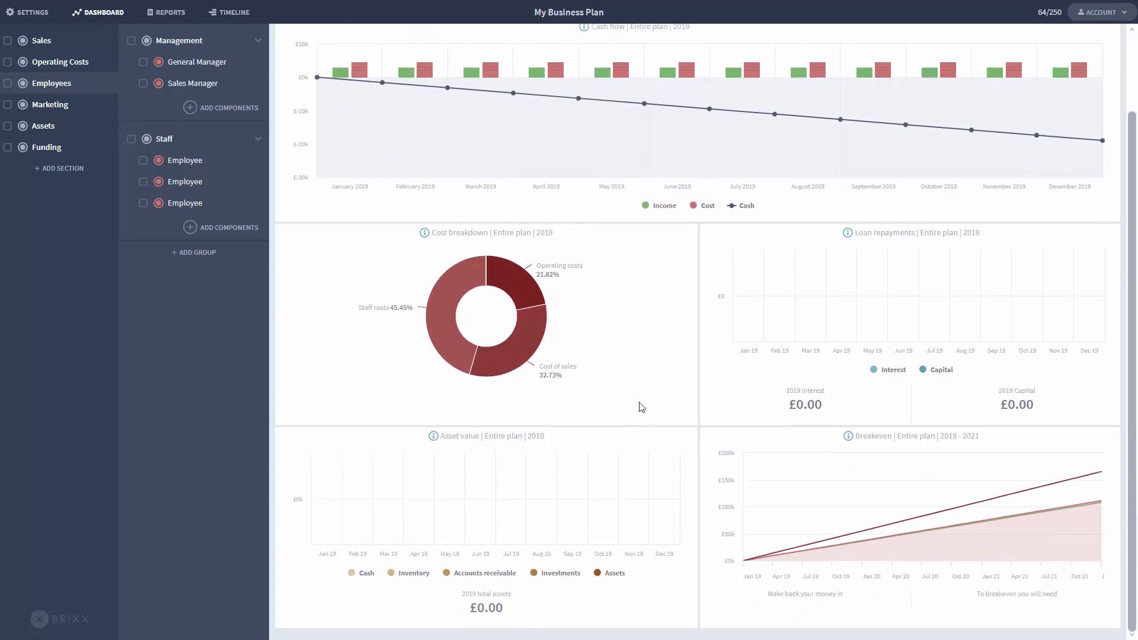
pyautogui.scroll(1, 623, 394)
pyautogui.scroll(-1, 623, 394)
pyautogui.scroll(1, 646, 397)
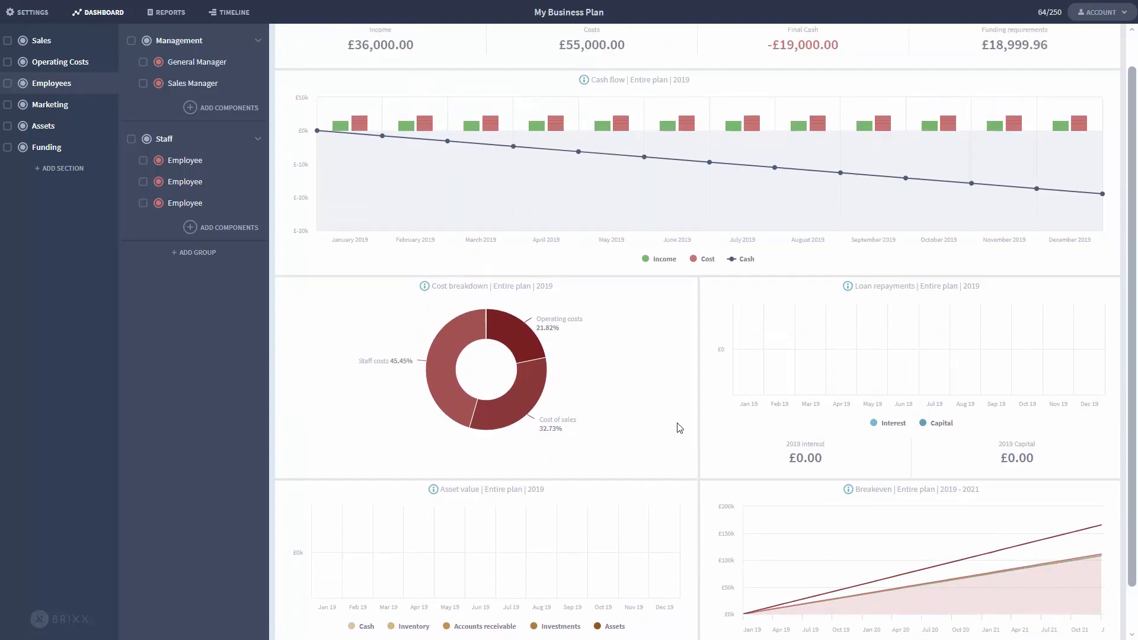
# Step: Set the Funding loan's amount to 1000000 and its annual interest rate to 10%, then save and close it
pyautogui.scroll(1, 679, 426)
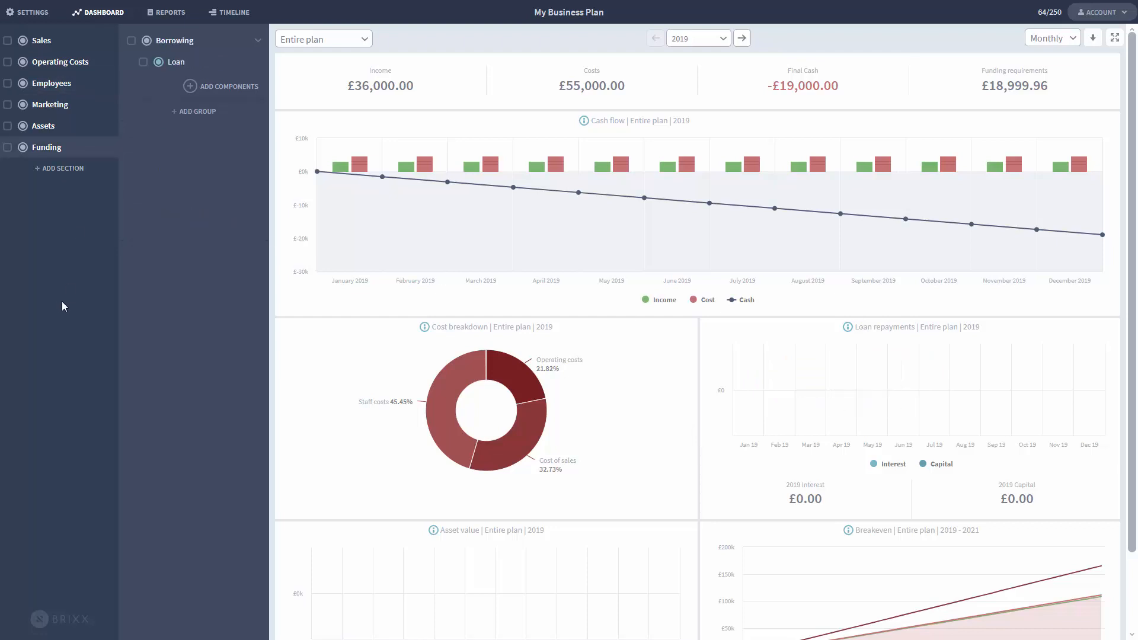
pyautogui.click(193, 61)
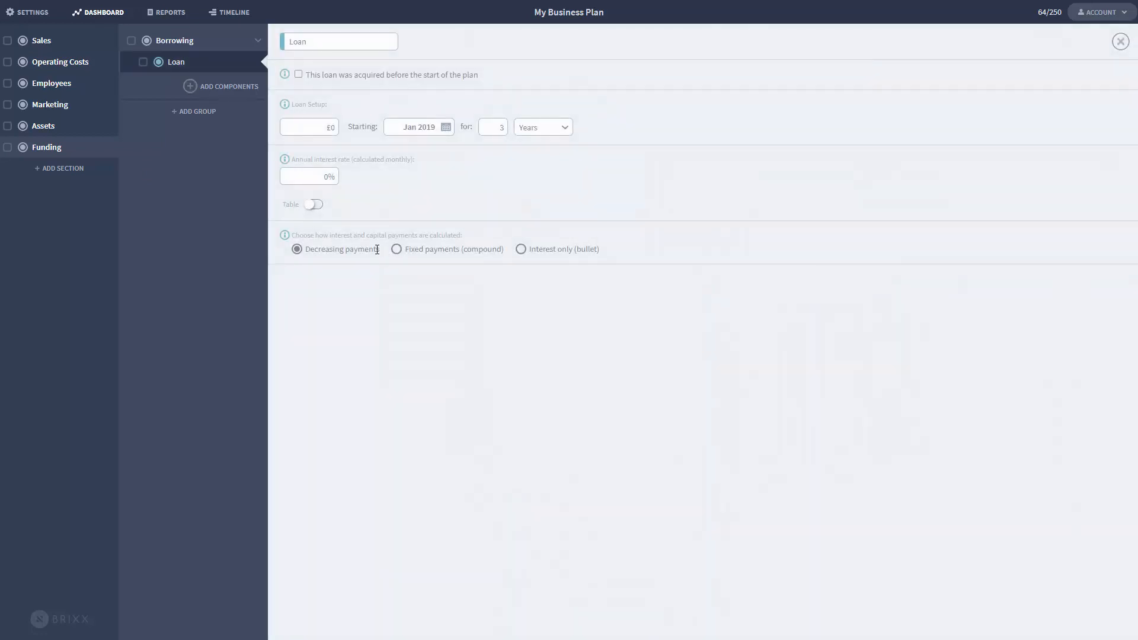
pyautogui.click(1120, 42)
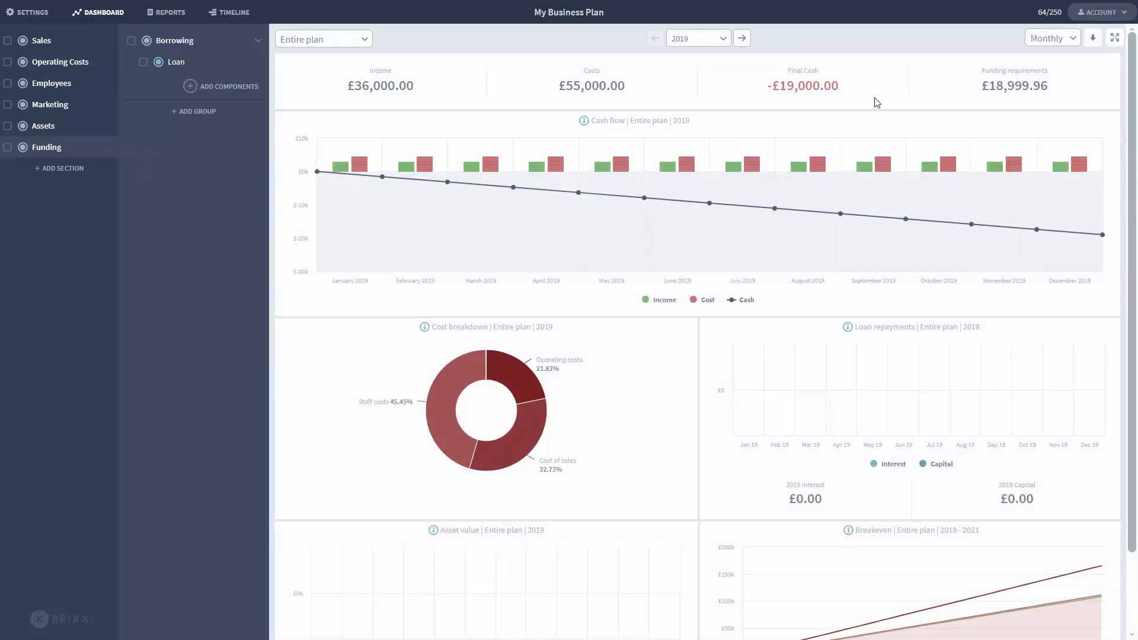
pyautogui.click(196, 57)
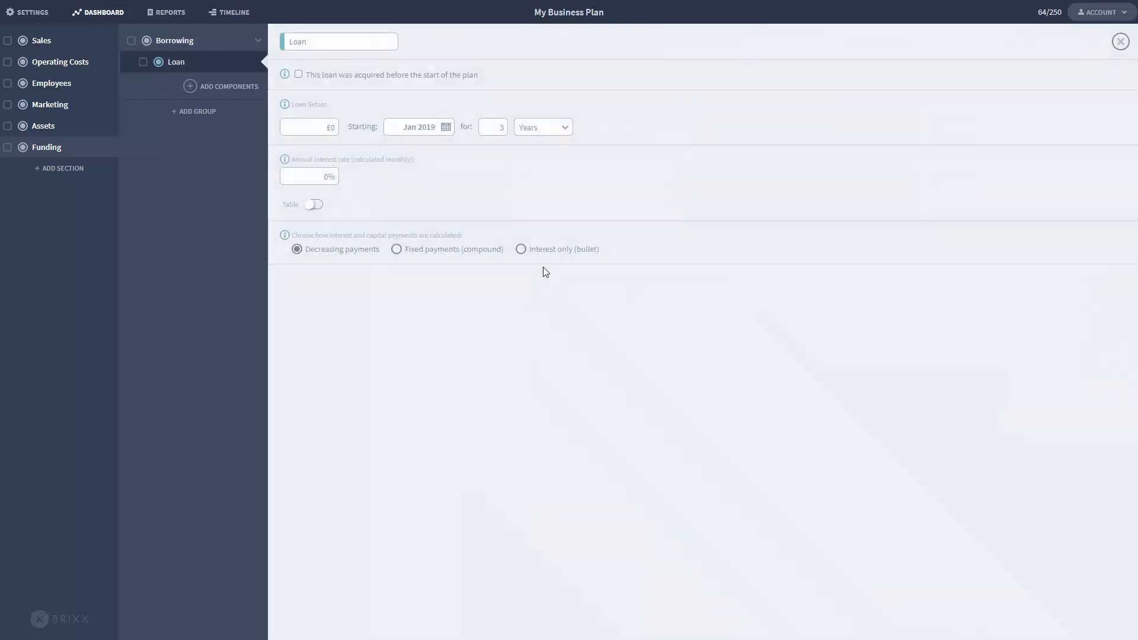
pyautogui.write('10')
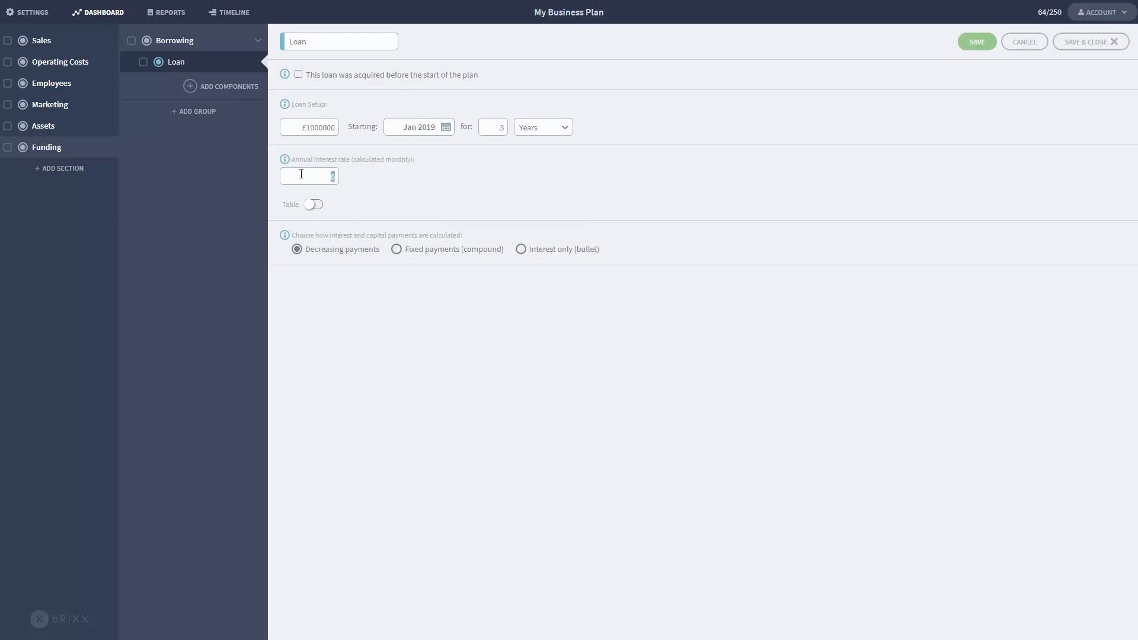
pyautogui.write('10')
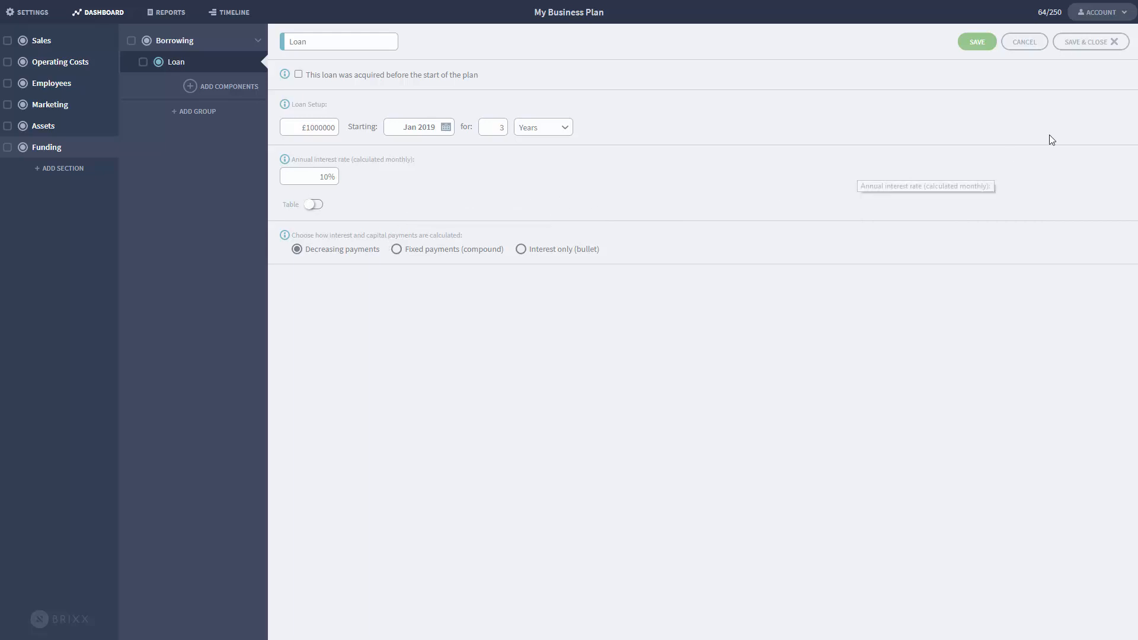
pyautogui.click(1106, 47)
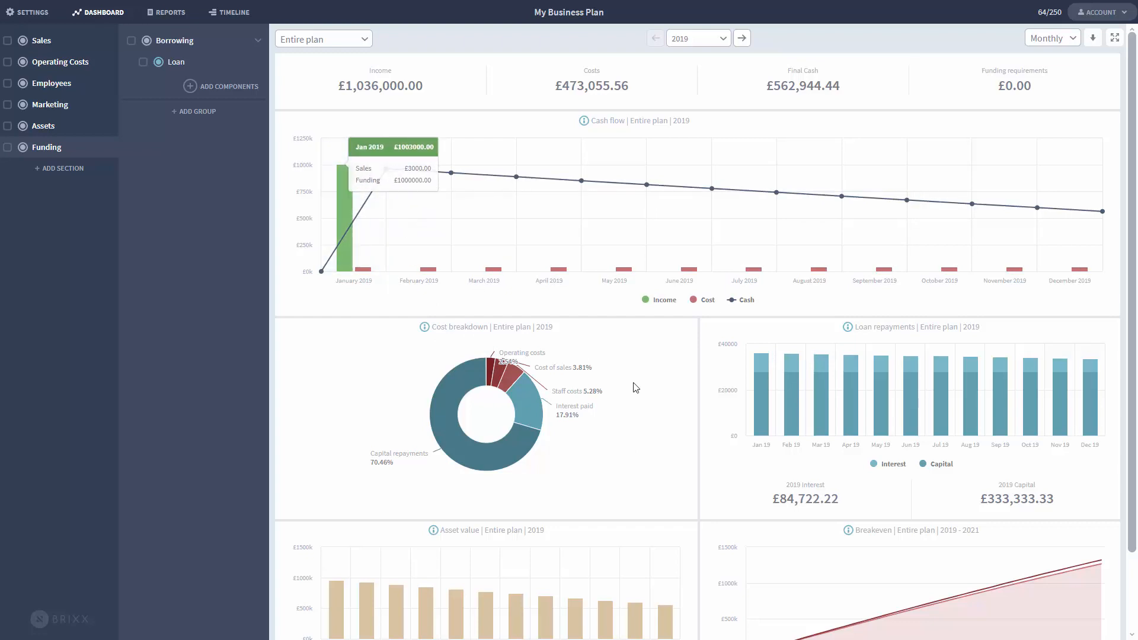
# Step: Examine the capital and interest slices of the 2019 cost breakdown and the loan repayments chart, checking them against the loan's settings
pyautogui.scroll(-1, 634, 397)
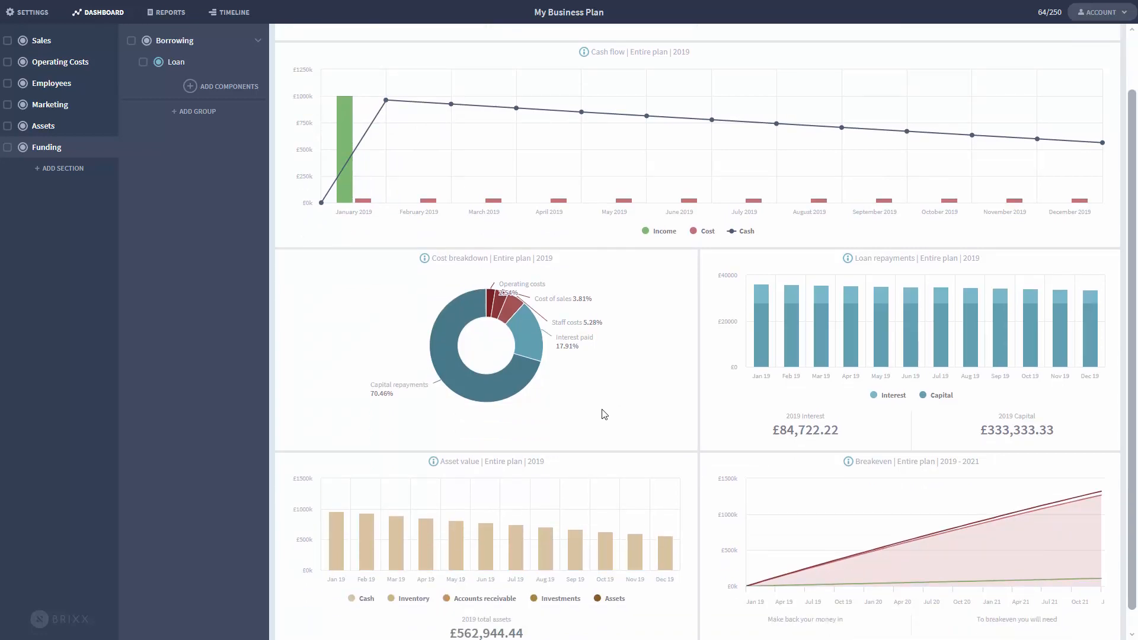
pyautogui.moveTo(498, 312)
pyautogui.click(224, 70)
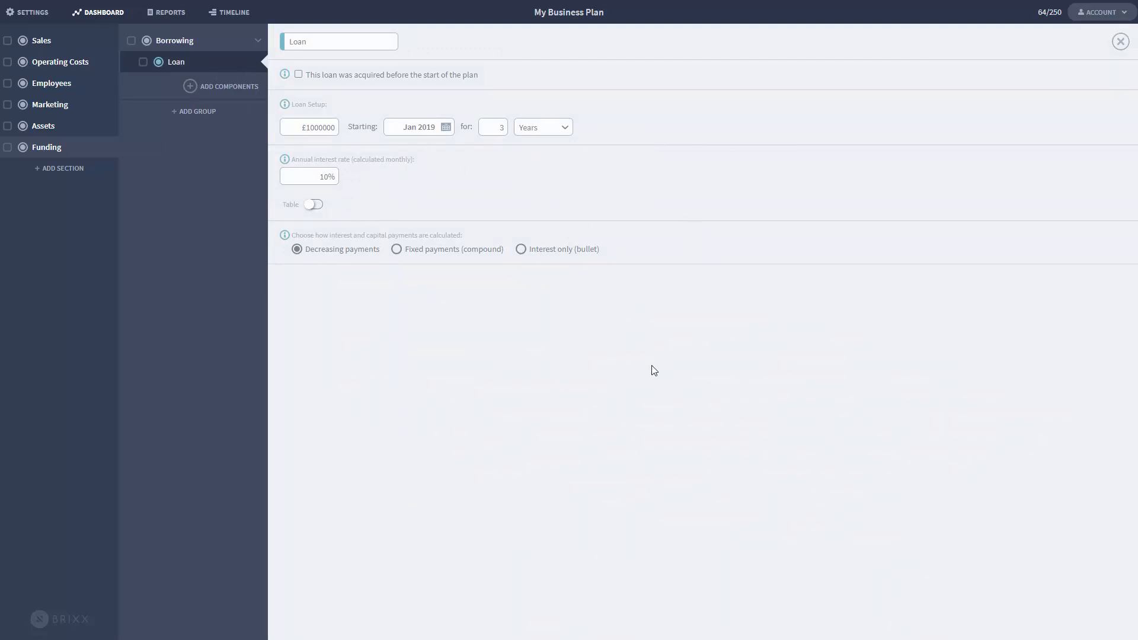
pyautogui.click(1121, 43)
pyautogui.scroll(2, 688, 401)
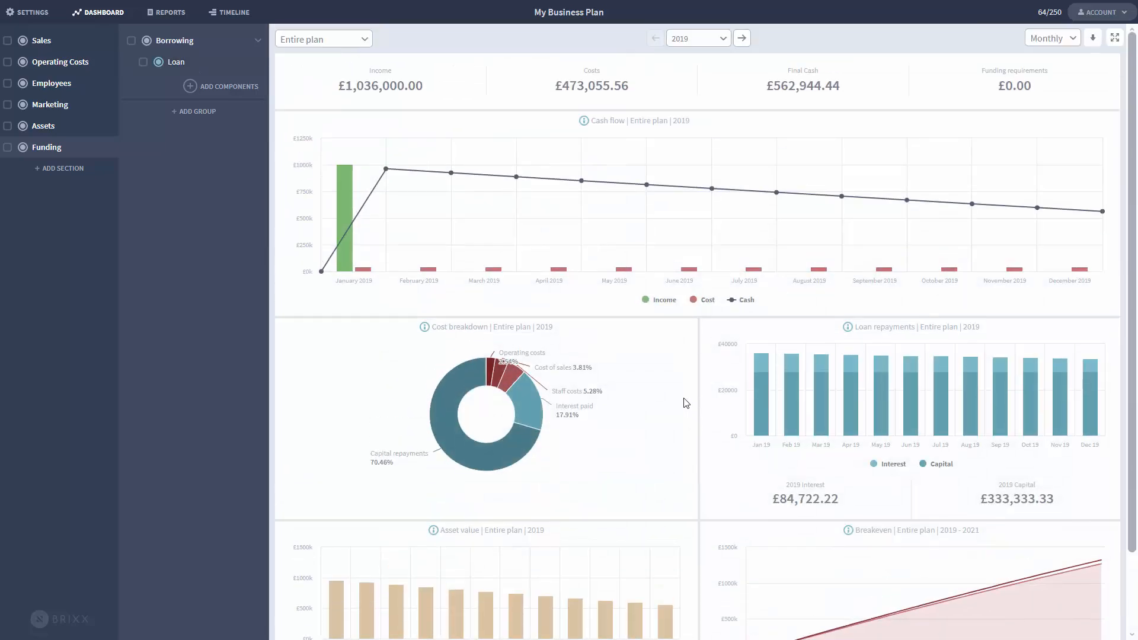
pyautogui.moveTo(530, 408)
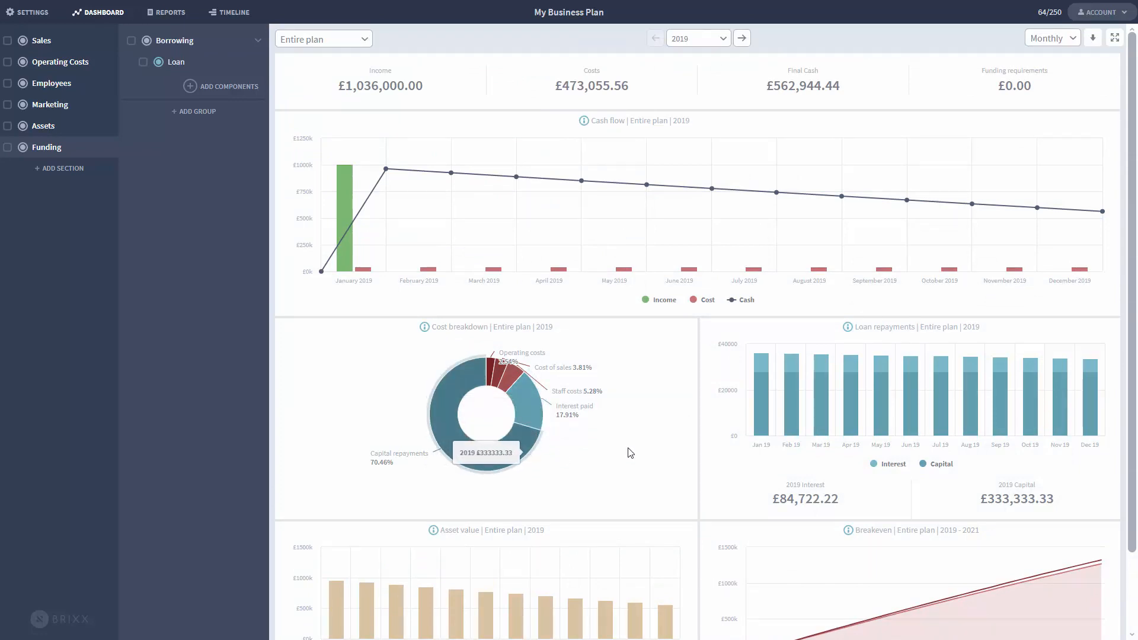
pyautogui.moveTo(807, 374)
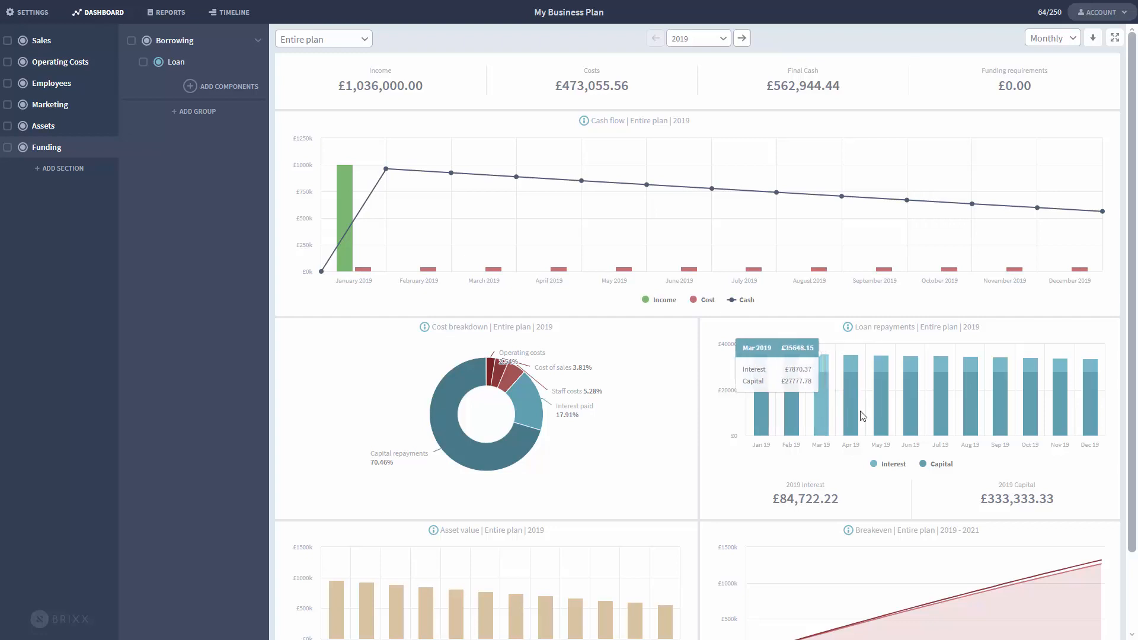
# Step: Show the full 2019 - 21 period on the dashboard and review the loan's settings without changing them
pyautogui.click(699, 40)
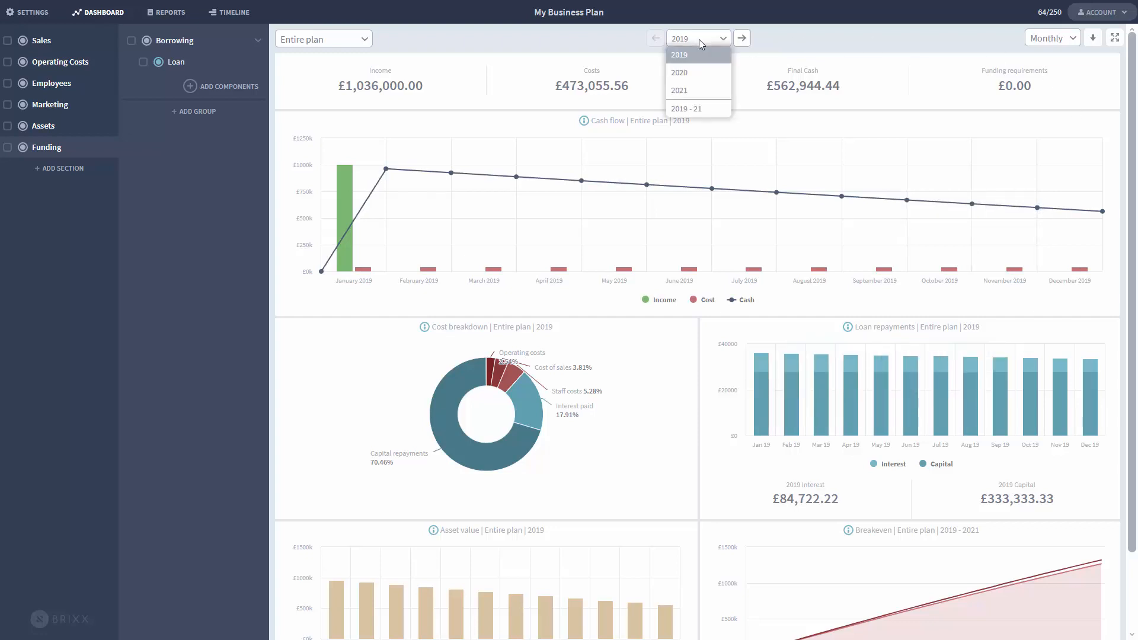
pyautogui.click(694, 108)
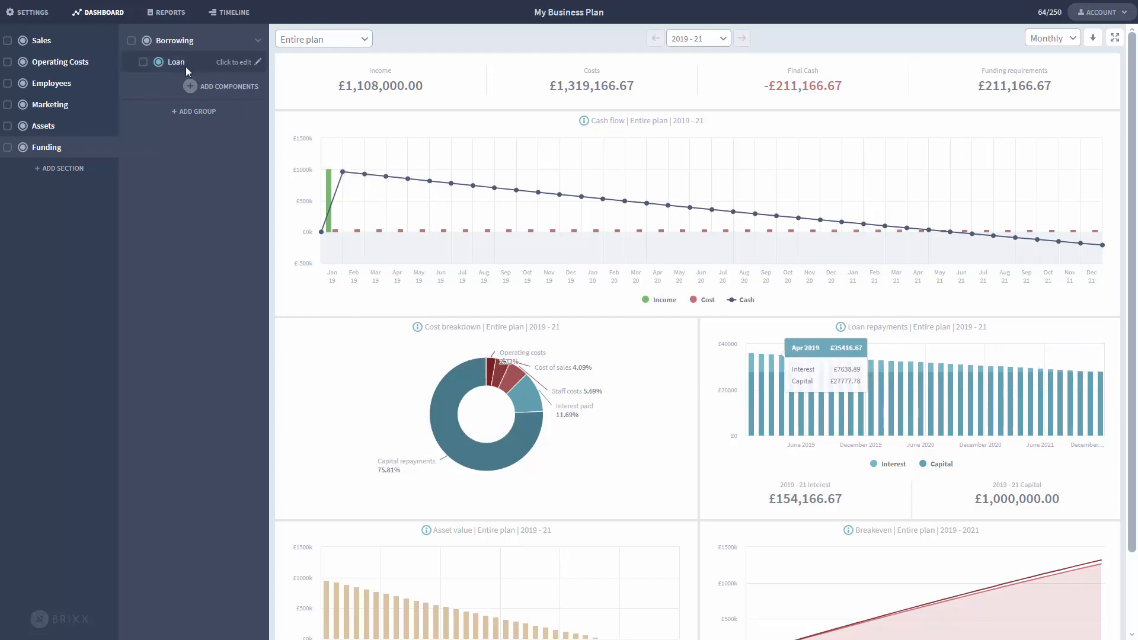
pyautogui.click(338, 228)
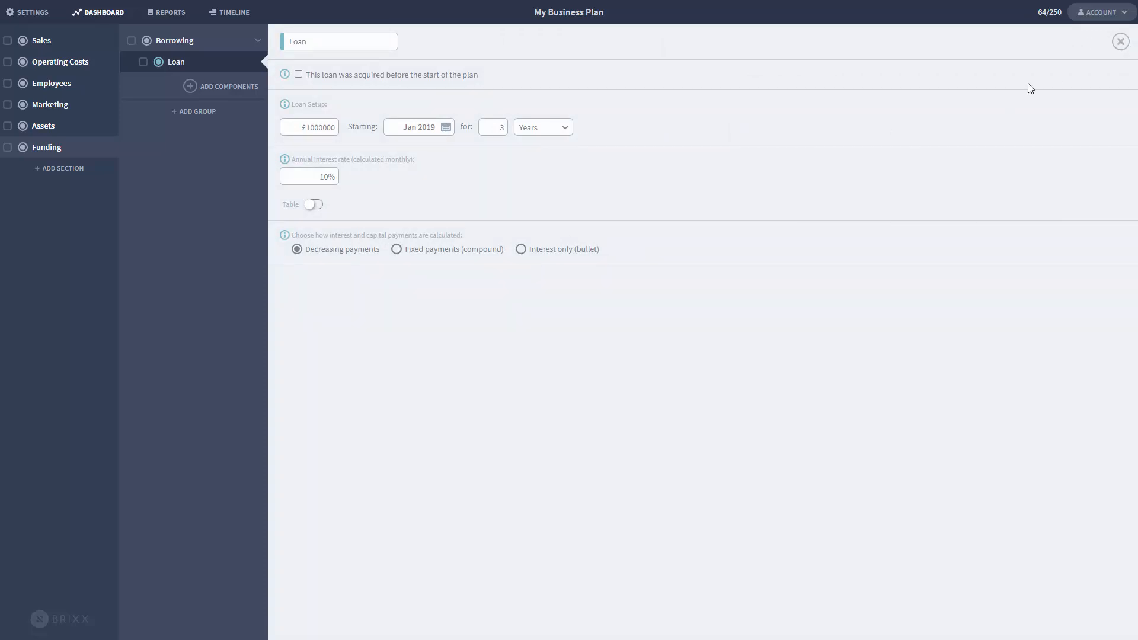
pyautogui.click(1124, 45)
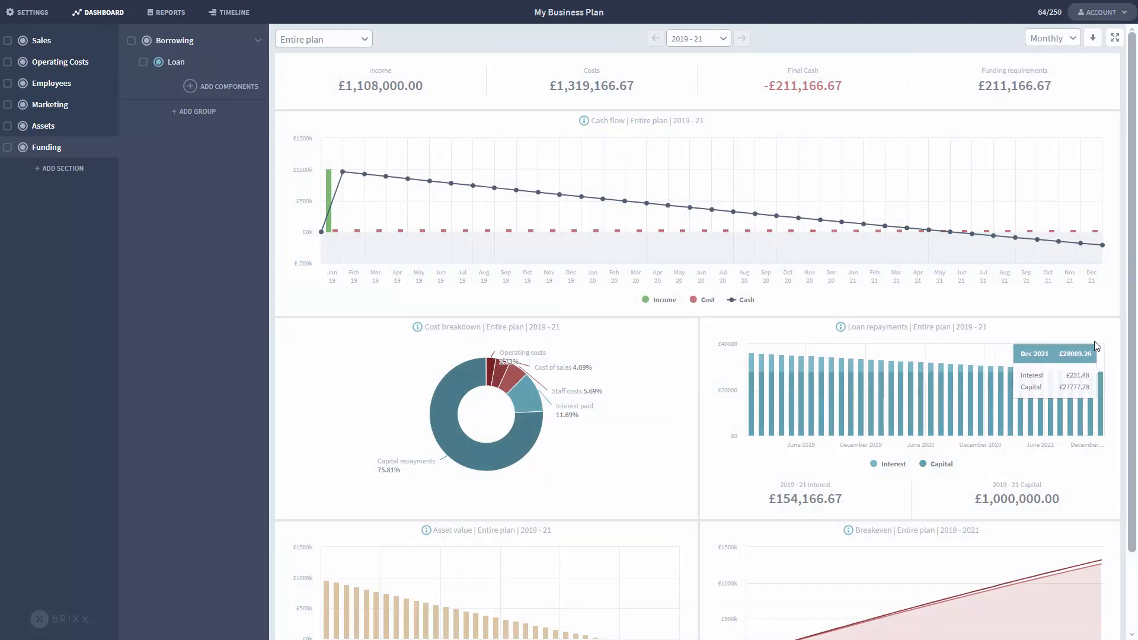
# Step: Change the loan's payment method to Fixed payments (compound), save and close it, and inspect the loan repayments chart
pyautogui.moveTo(755, 401)
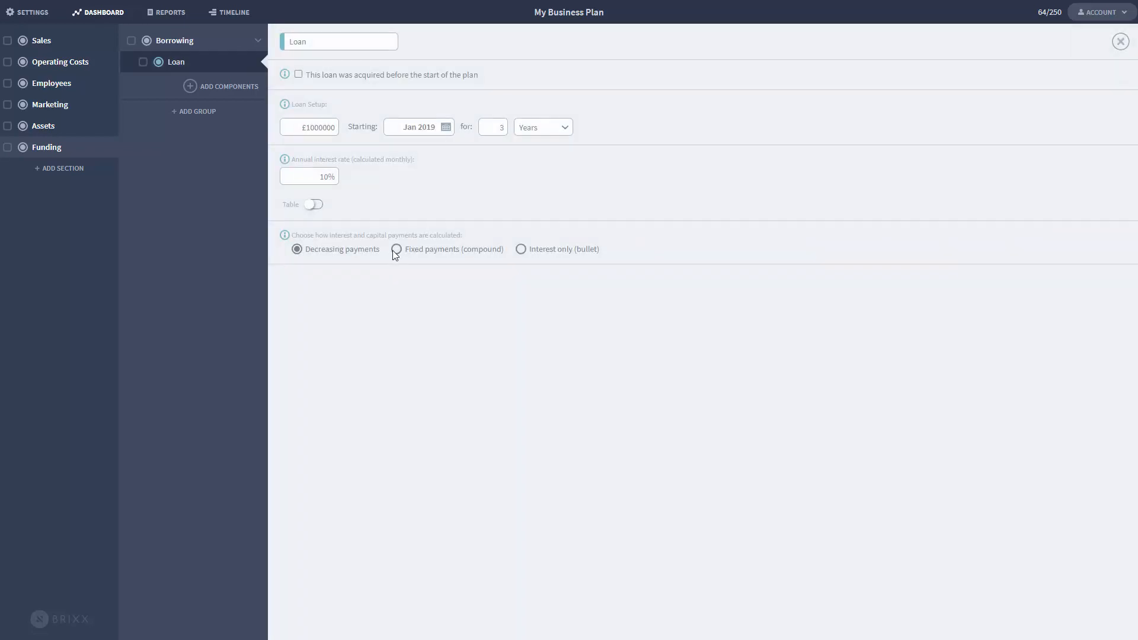
pyautogui.click(396, 249)
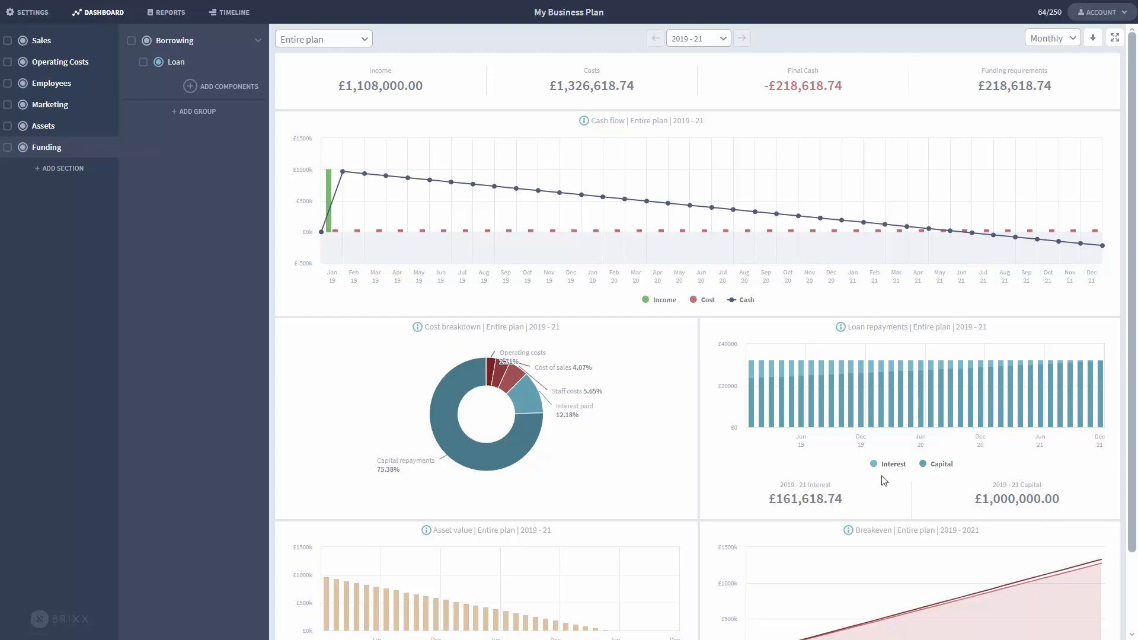
pyautogui.moveTo(753, 377)
# Step: Set the loan to Interest only (bullet), save and close it, and temporarily hide the Capital series to inspect the interest repayments
pyautogui.click(190, 63)
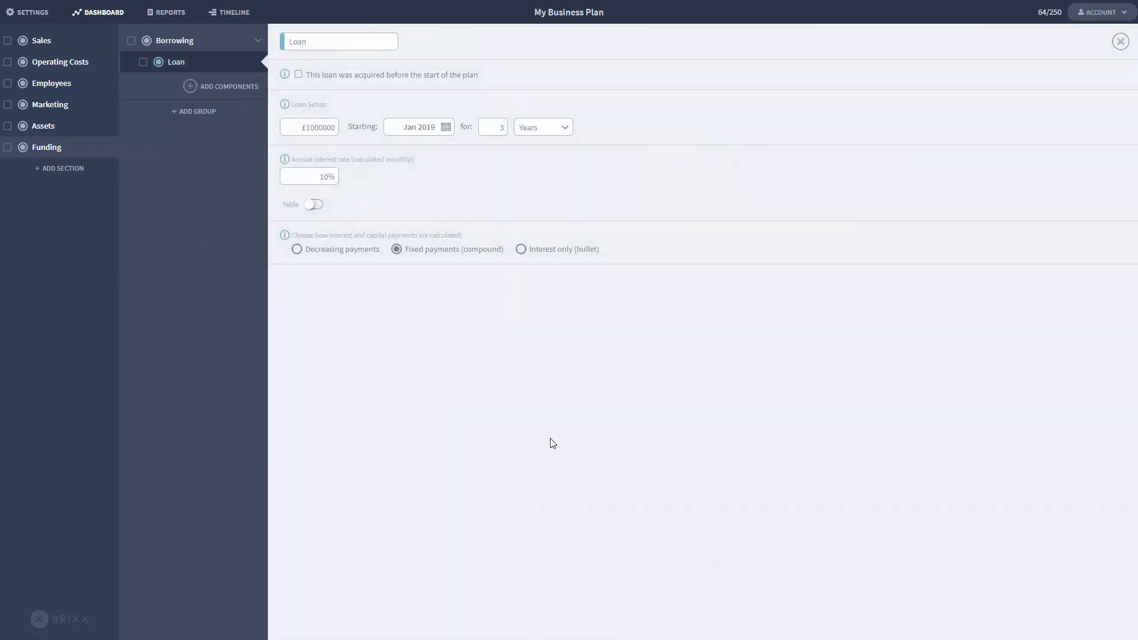
pyautogui.click(522, 249)
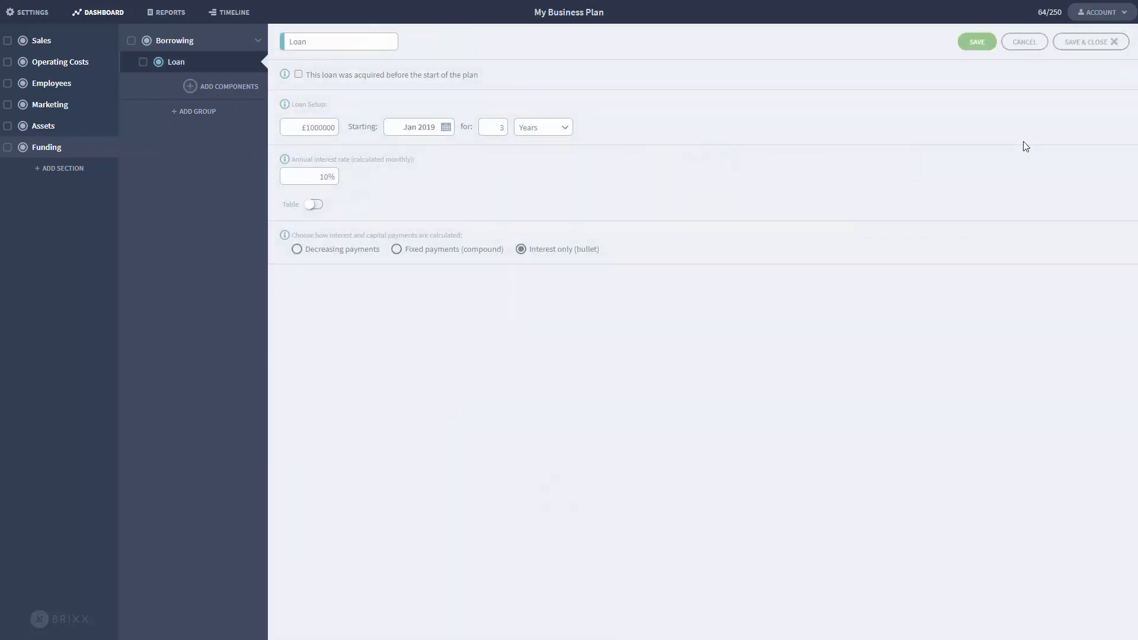
pyautogui.click(1094, 43)
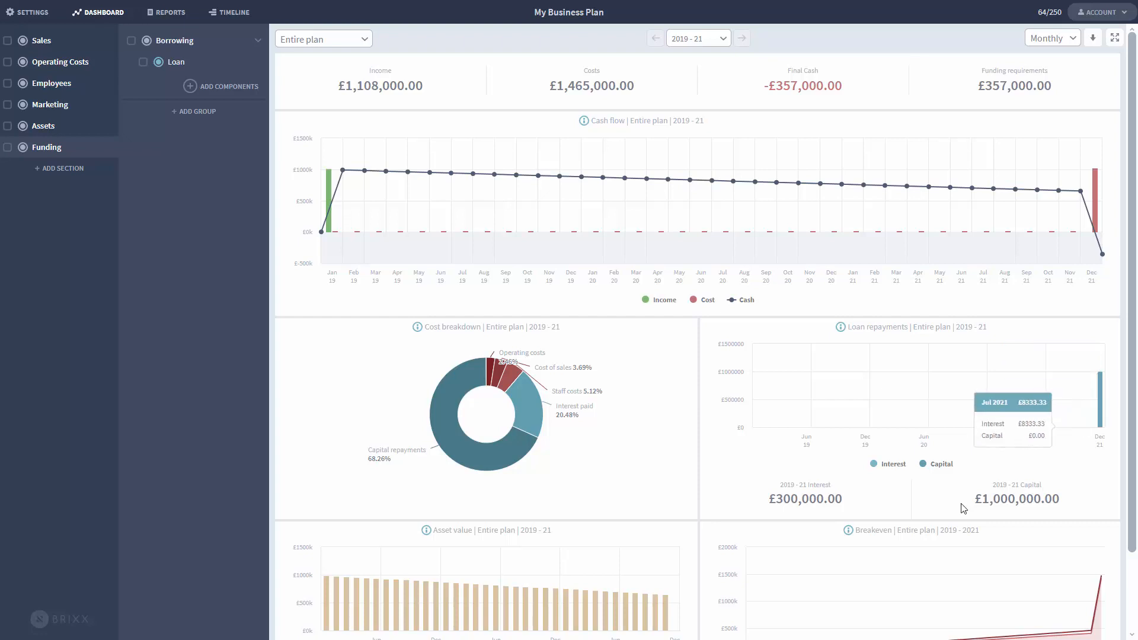
pyautogui.click(941, 465)
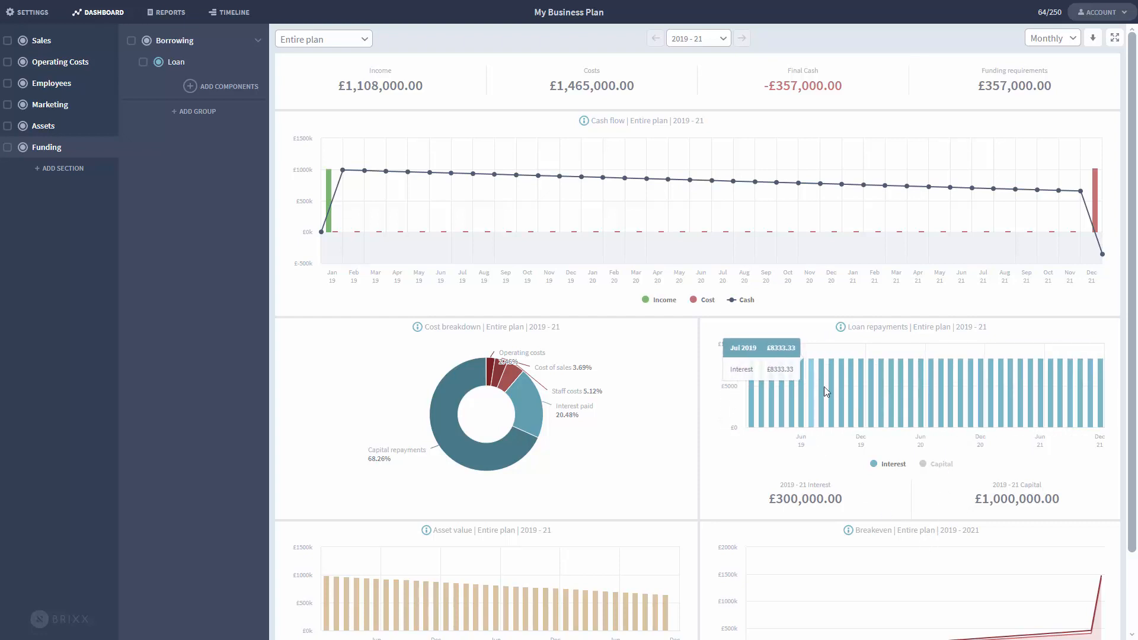
pyautogui.click(941, 464)
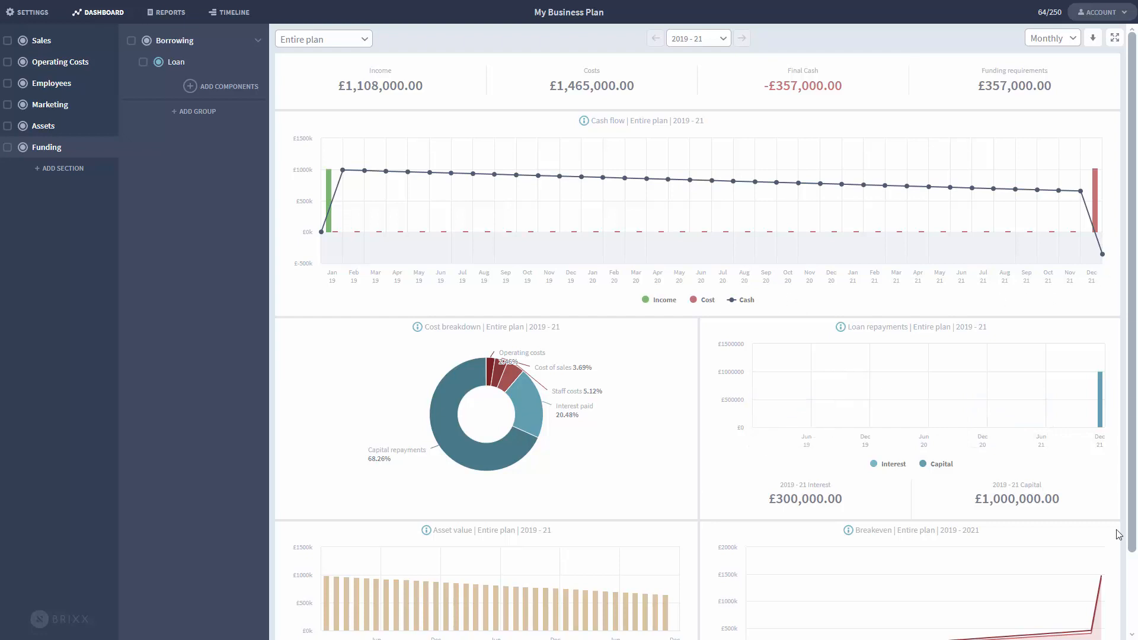
# Step: Add two more Loan components to the Borrowing group and return to the dashboard
pyautogui.click(221, 87)
pyautogui.click(313, 275)
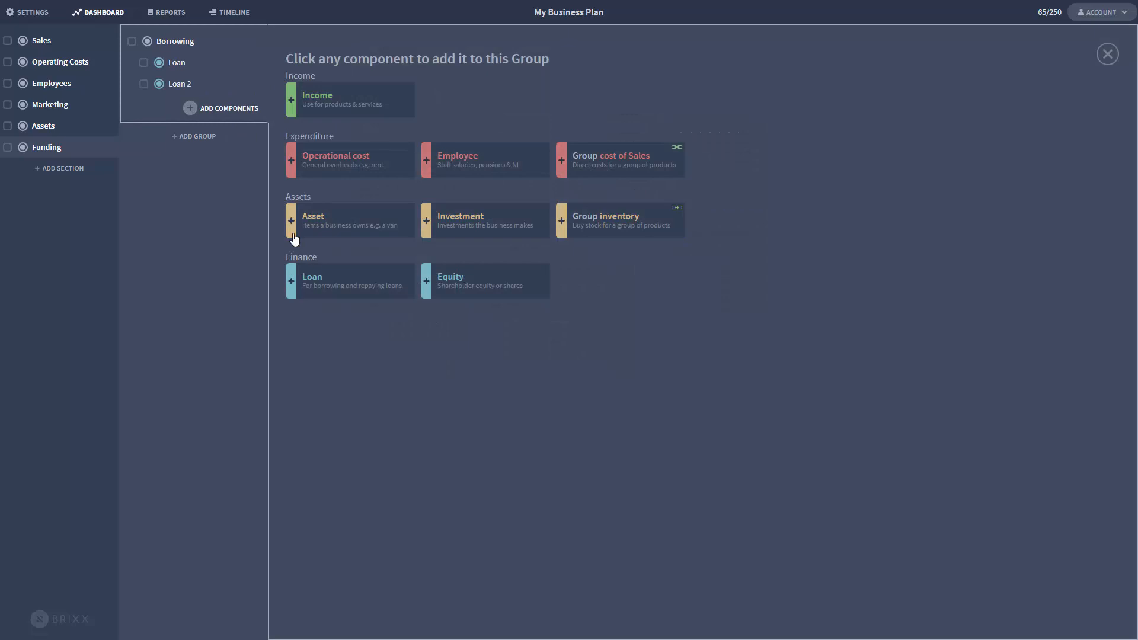
pyautogui.click(311, 274)
pyautogui.click(247, 132)
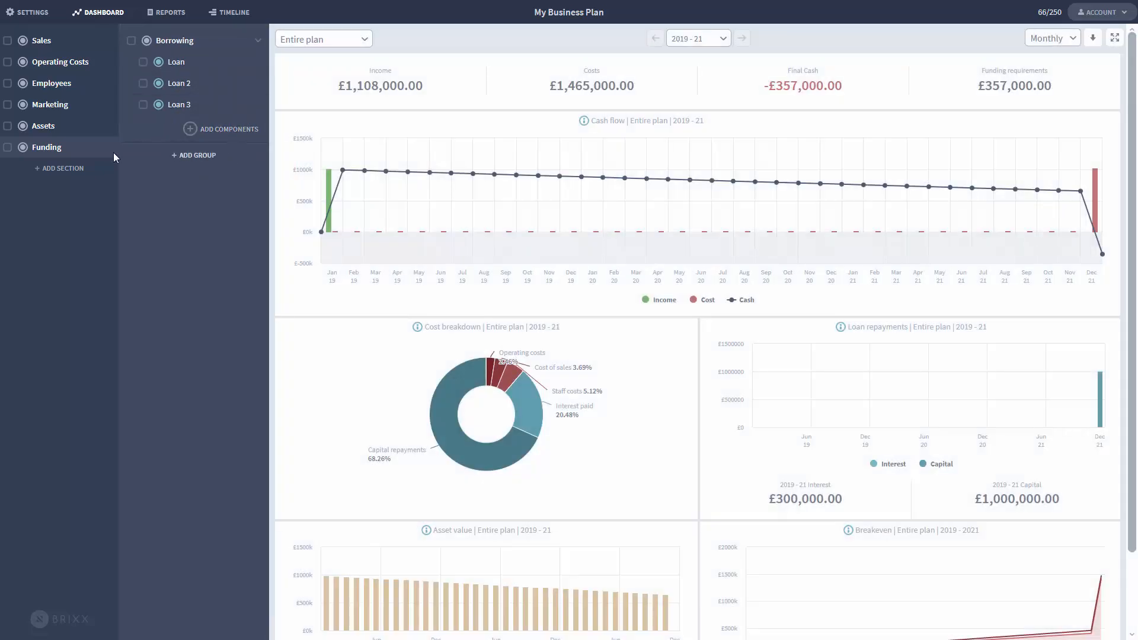
# Step: Delete Loan 2 and Loan 3 from the Borrowing group
pyautogui.click(143, 83)
pyautogui.click(143, 105)
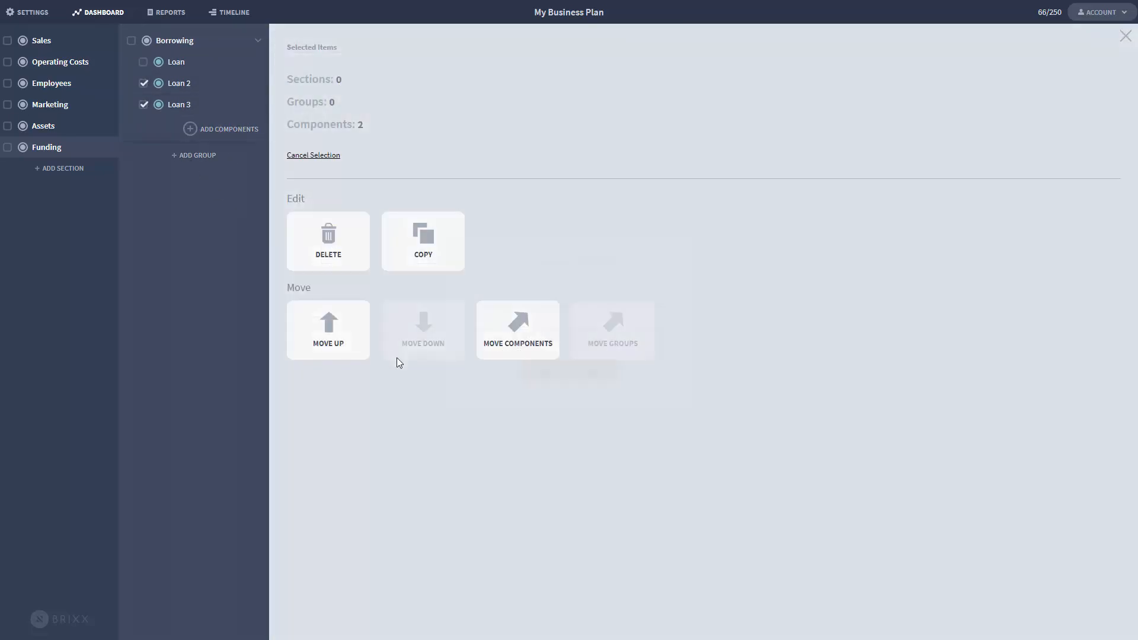
pyautogui.click(328, 240)
pyautogui.click(552, 382)
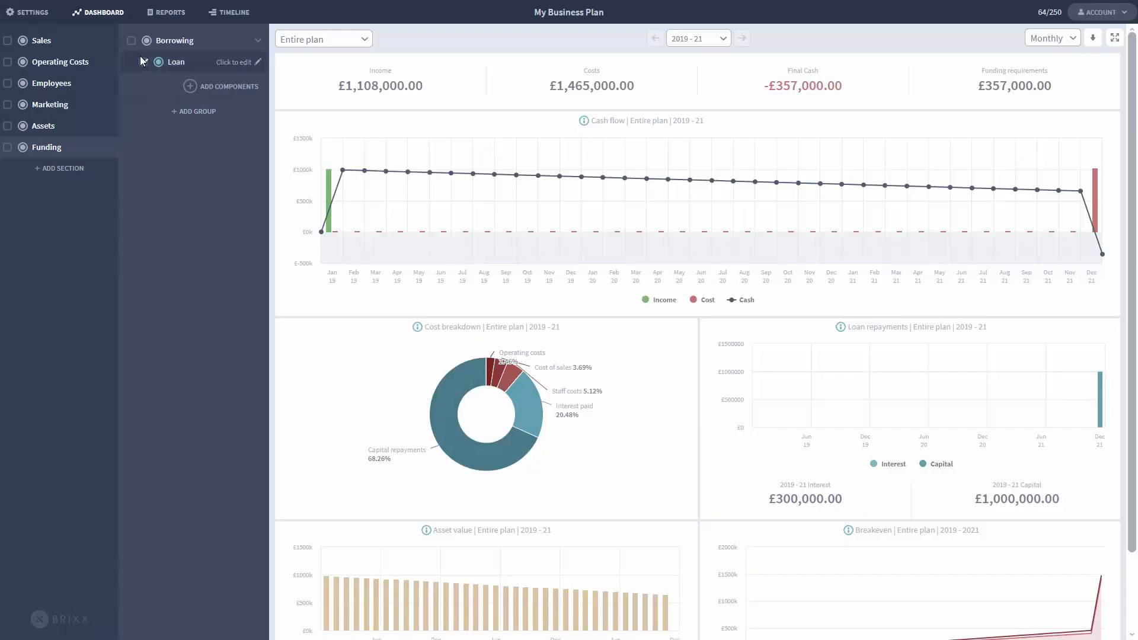
# Step: Copy the Loan component within the Borrowing group, and copy Loan #1 as well, confirming both copies
pyautogui.click(143, 61)
pyautogui.click(421, 238)
pyautogui.click(569, 376)
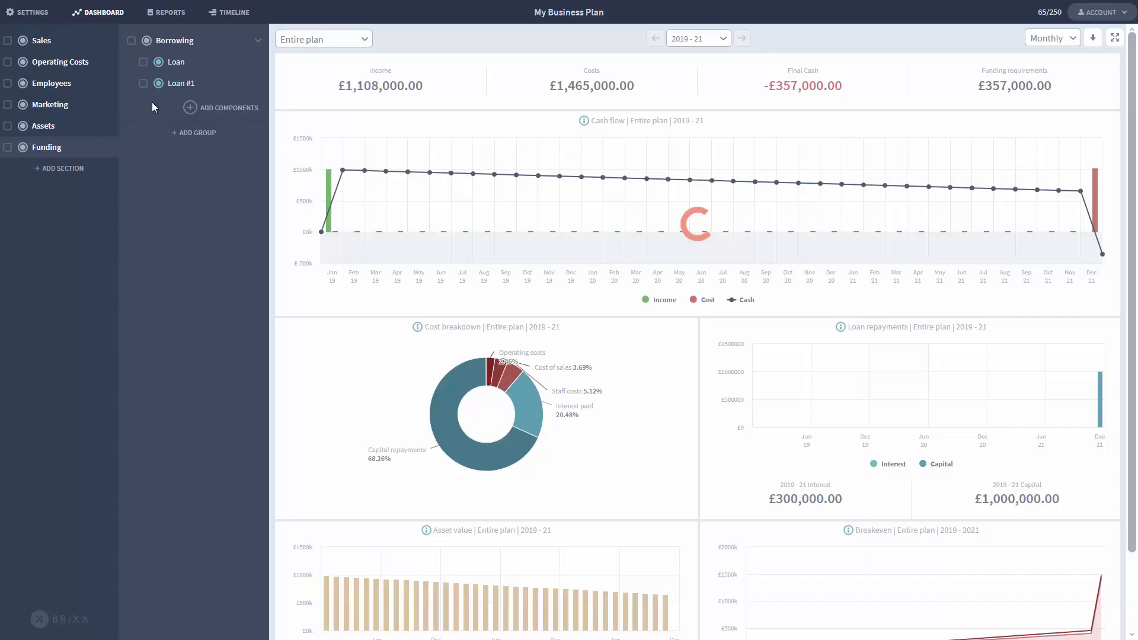
pyautogui.click(143, 83)
pyautogui.click(447, 246)
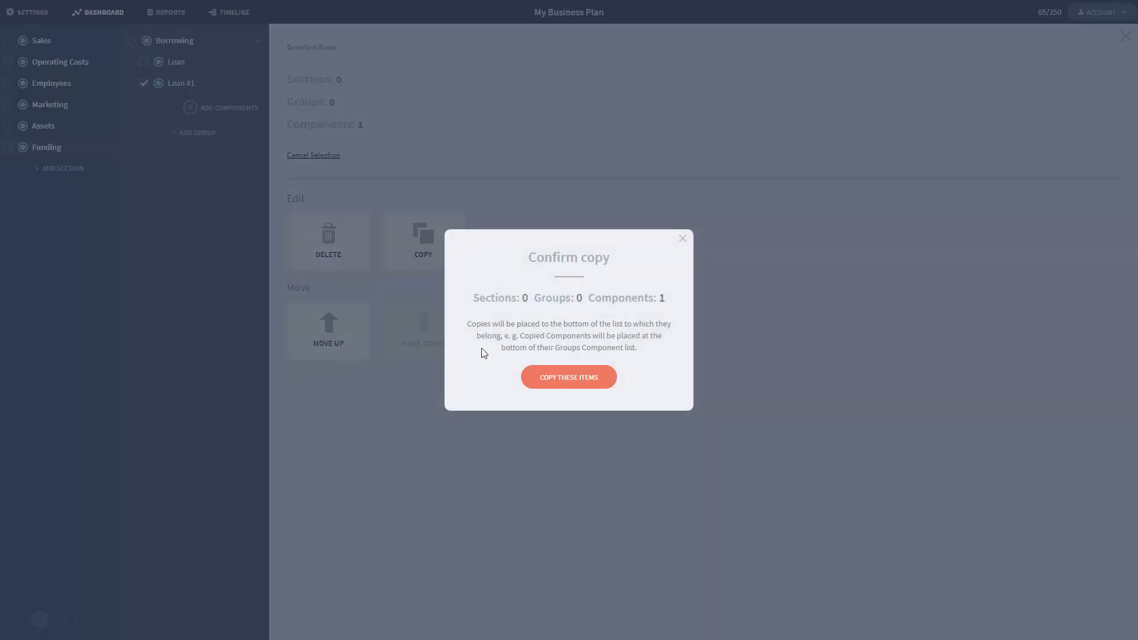
pyautogui.click(569, 377)
# Step: In the timeline, shift Loan #1 to start in January 2020 and Loan #2 to start in January 2021
pyautogui.click(234, 13)
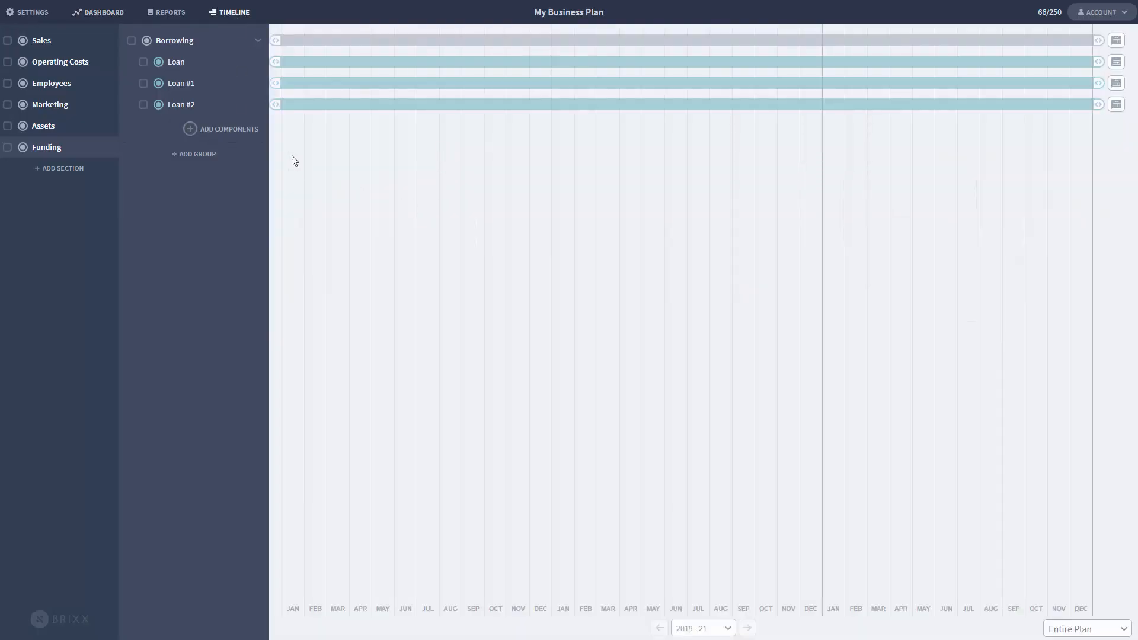
pyautogui.moveTo(351, 84); pyautogui.dragTo(610, 82)
pyautogui.moveTo(312, 105); pyautogui.dragTo(833, 113)
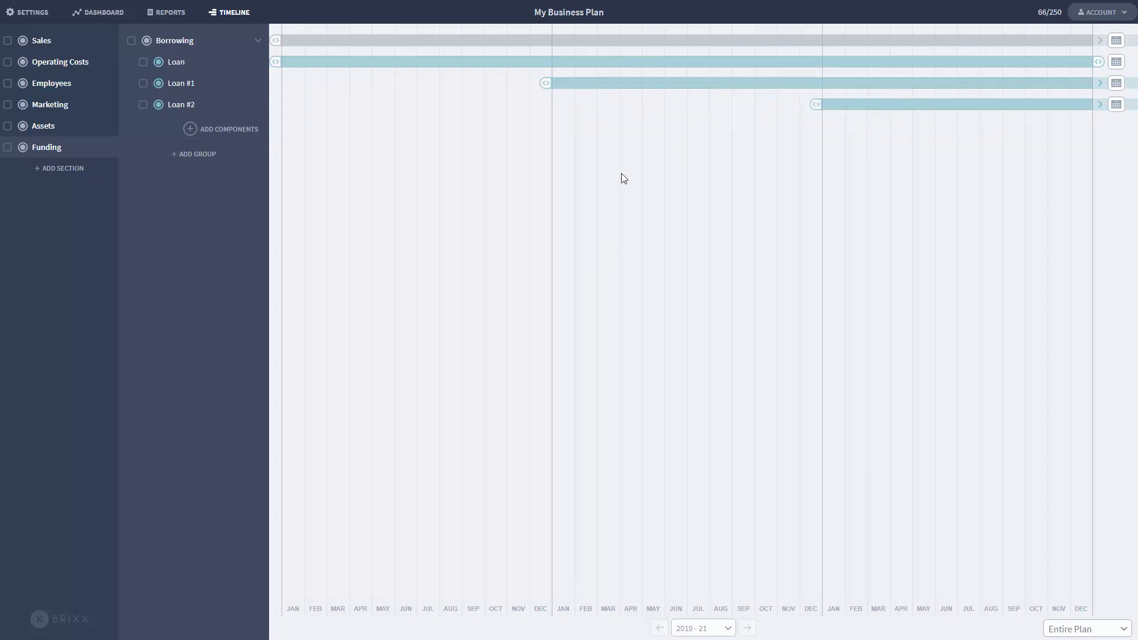
# Step: Return to the dashboard and change Loan, Loan #1 and Loan #2 to decreasing payments, saving each loan
pyautogui.click(93, 18)
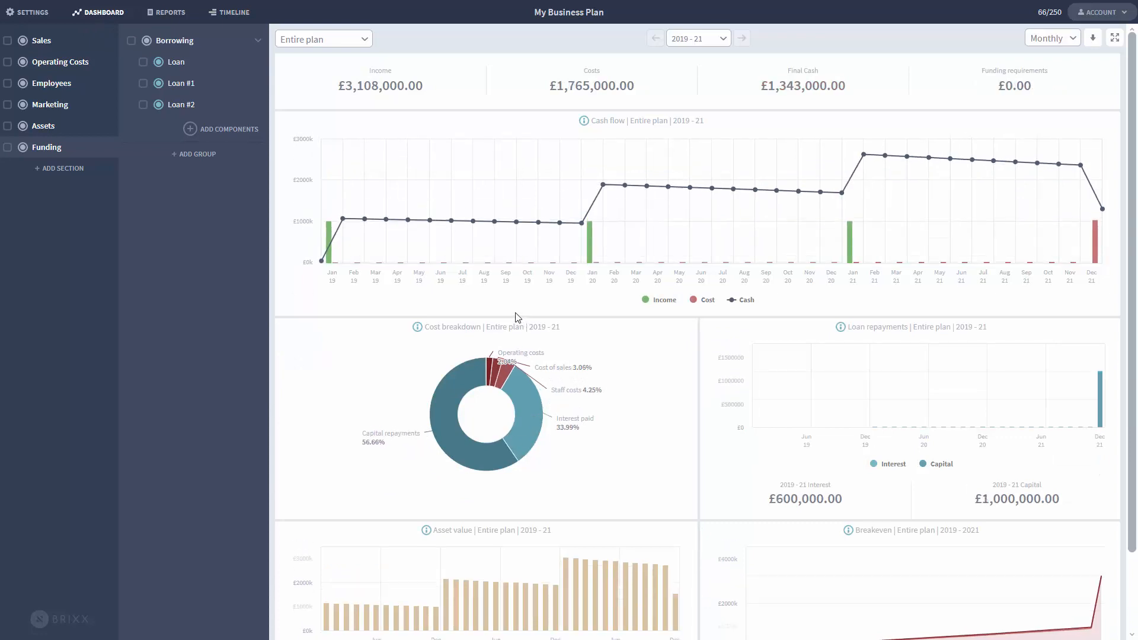
pyautogui.click(215, 63)
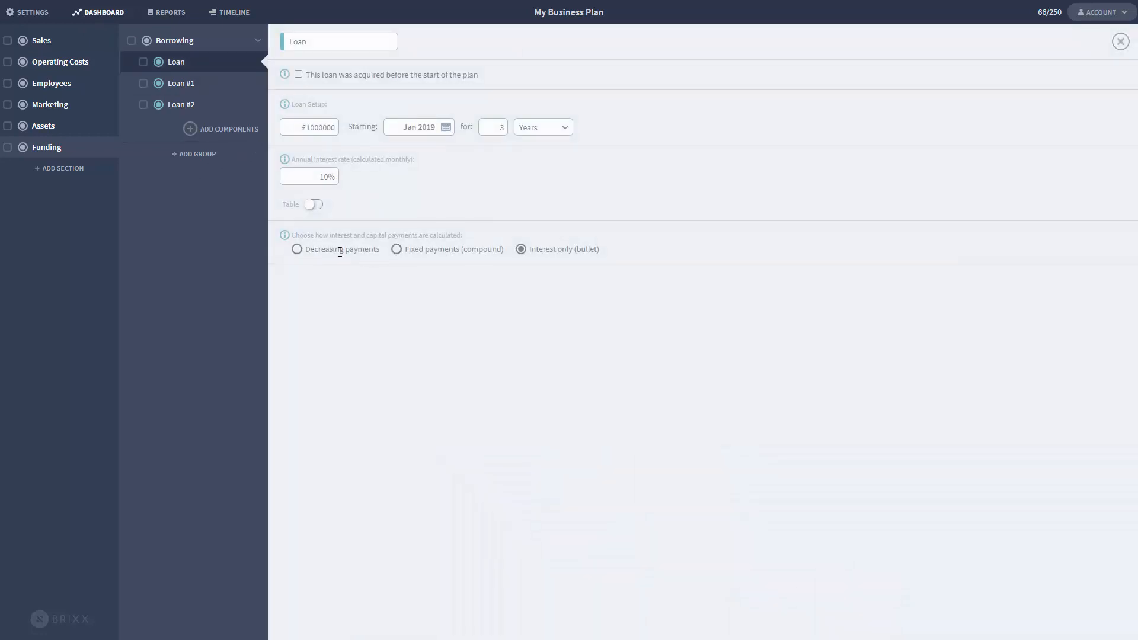
pyautogui.click(339, 252)
pyautogui.click(1024, 41)
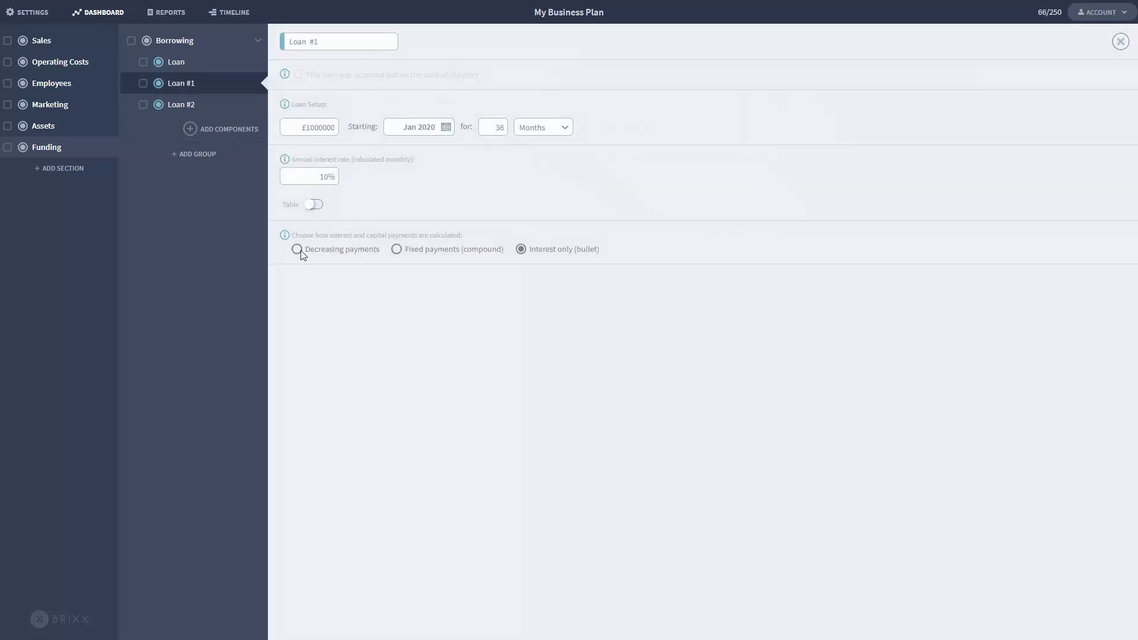
pyautogui.click(297, 249)
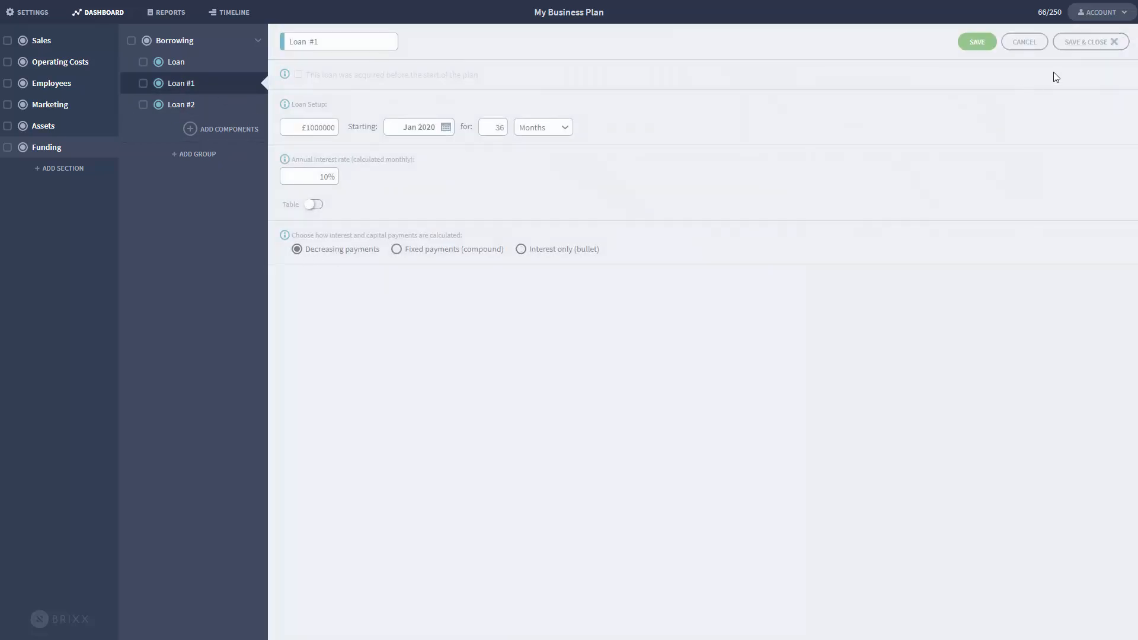
pyautogui.click(1091, 42)
pyautogui.click(219, 105)
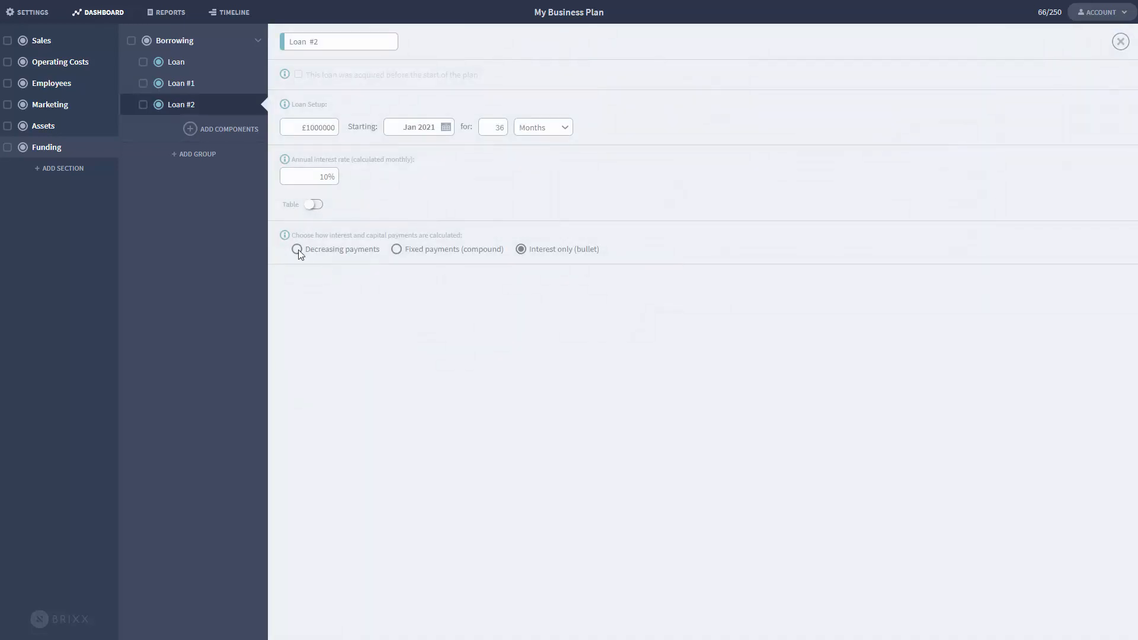
pyautogui.click(297, 250)
pyautogui.click(1073, 40)
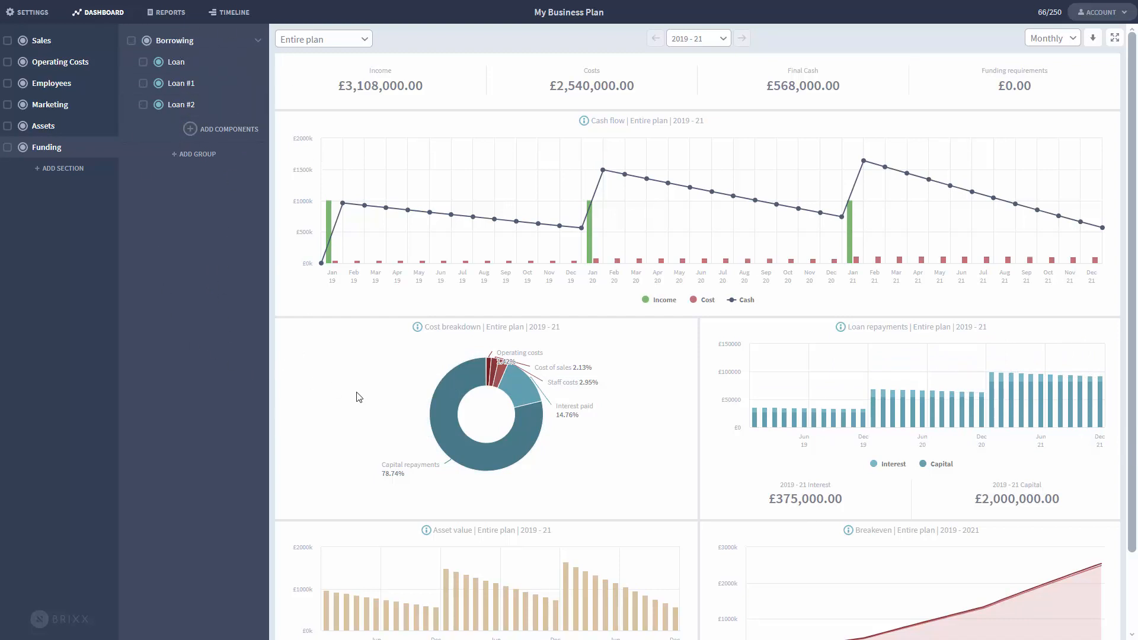
# Step: Switch off the whole Funding section and compare the dashboard charts with and without the loans
pyautogui.scroll(-1, 703, 447)
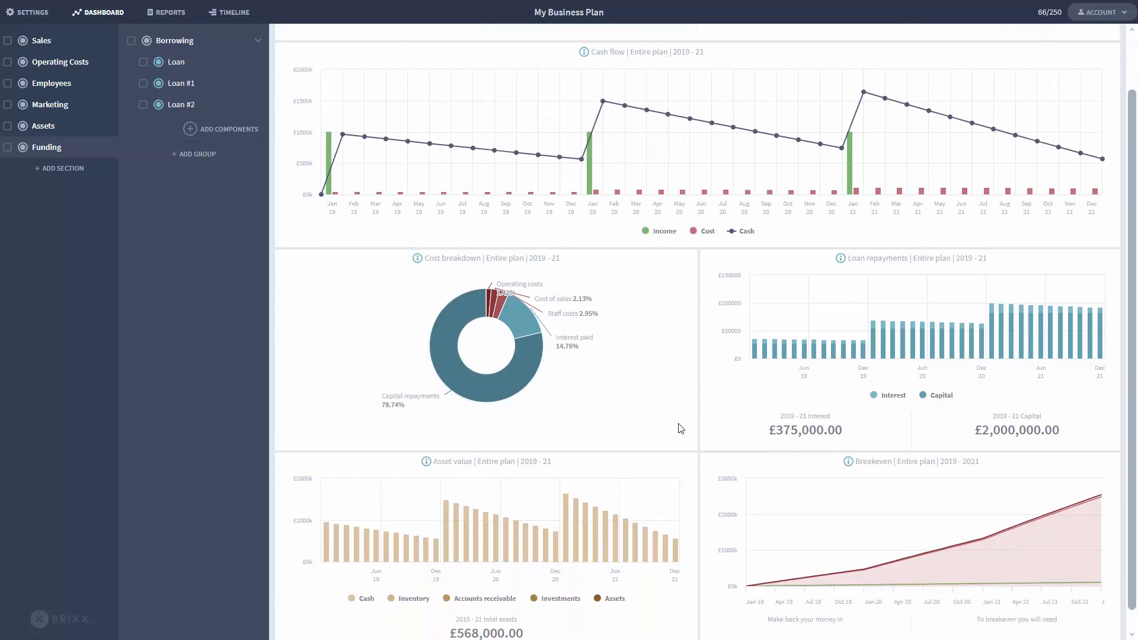
pyautogui.scroll(-1, 635, 412)
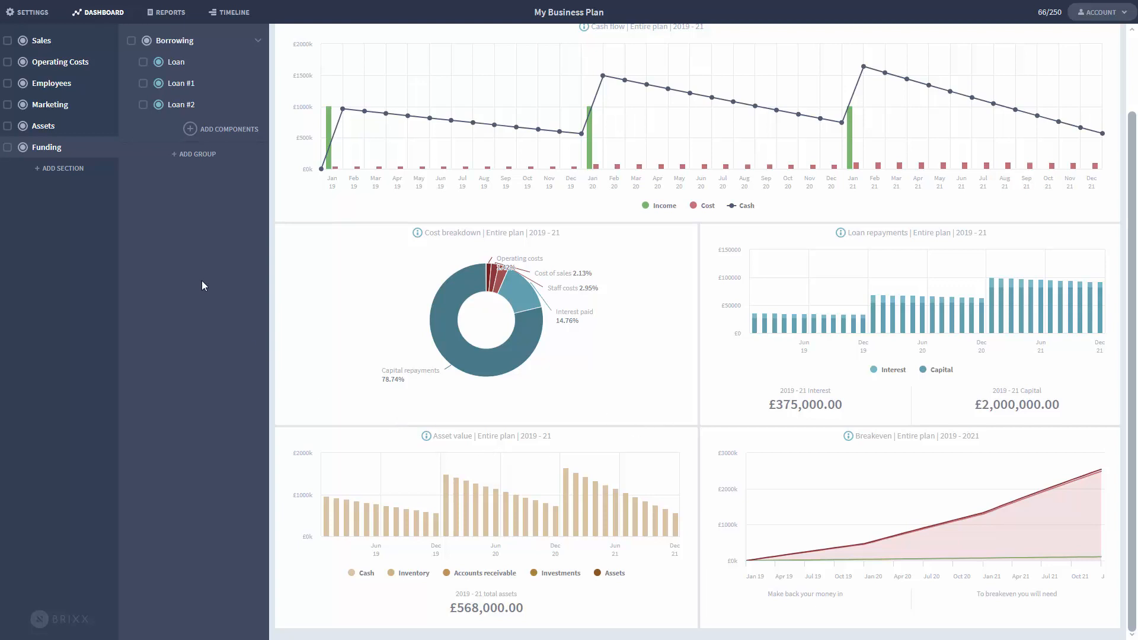
pyautogui.click(23, 147)
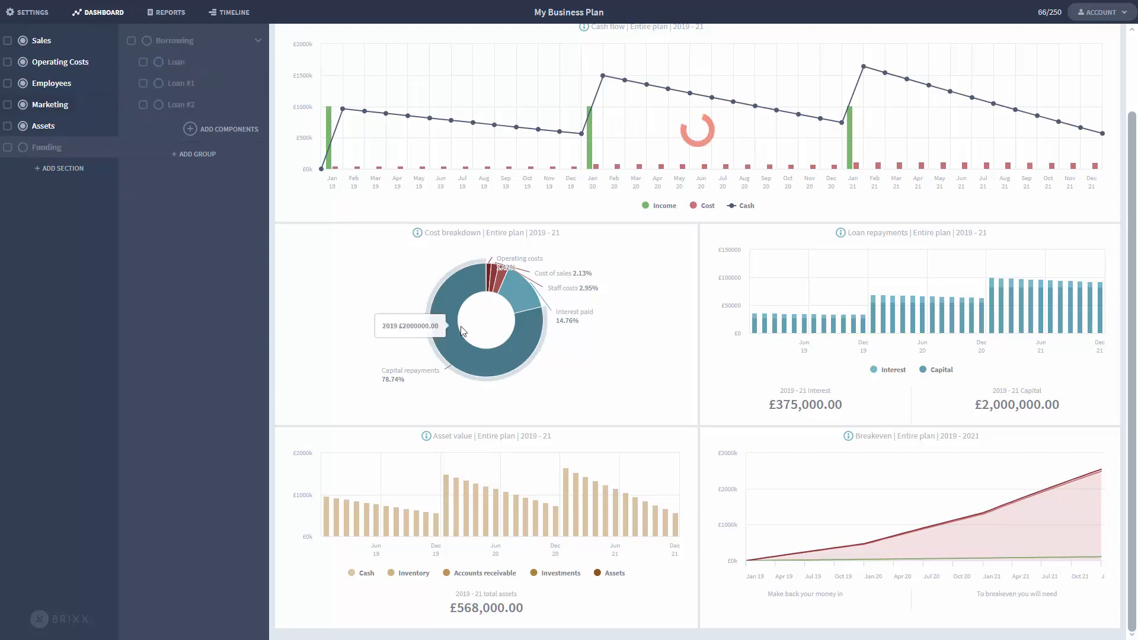
pyautogui.scroll(2, 770, 351)
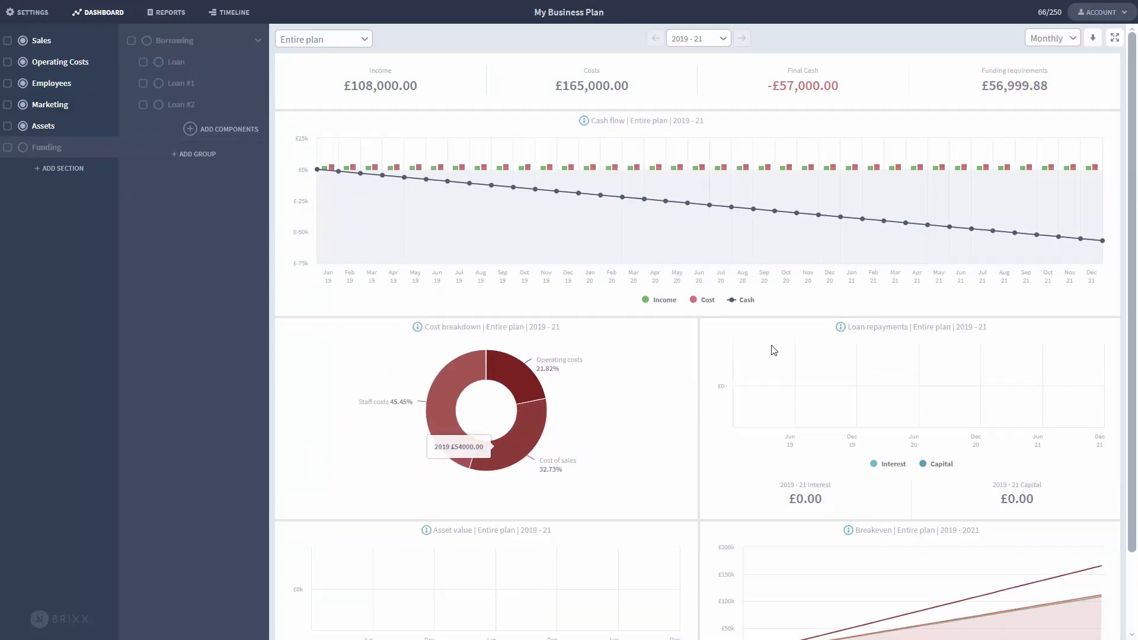
pyautogui.scroll(-1, 650, 330)
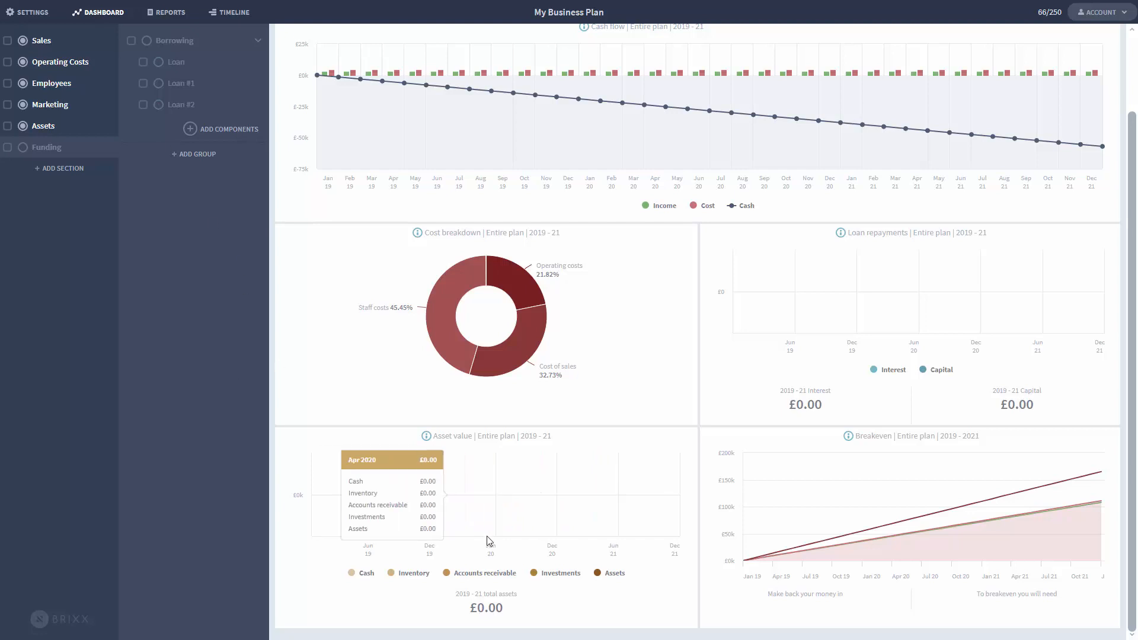
pyautogui.scroll(3, 488, 541)
# Step: View the Balance Sheet report with funding excluded and return to the dashboard charts
pyautogui.click(171, 12)
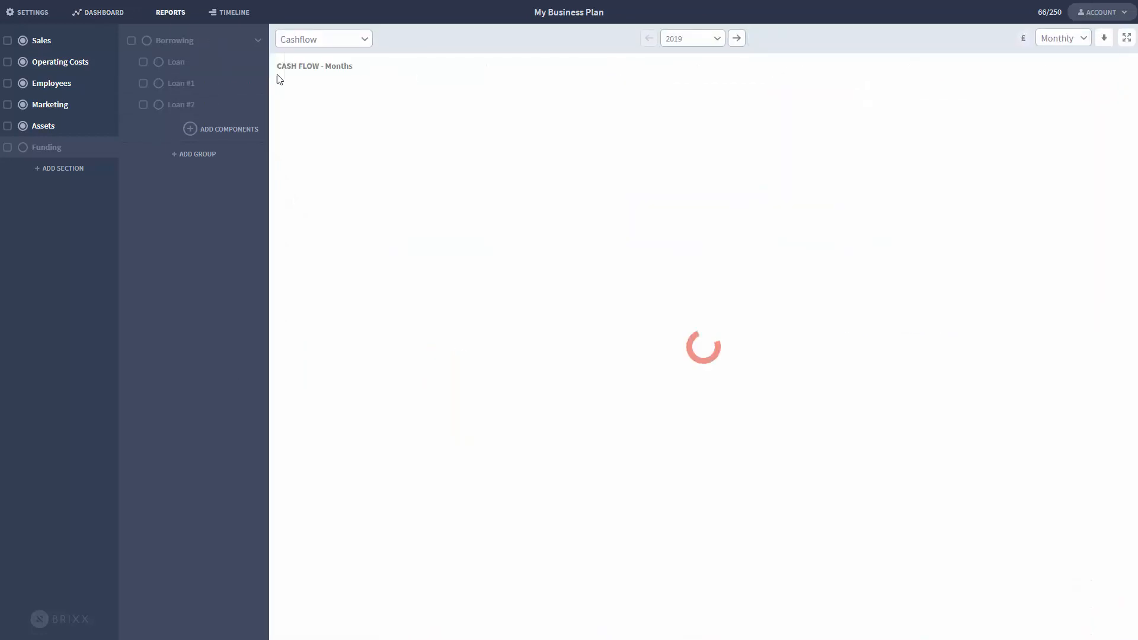
pyautogui.click(348, 36)
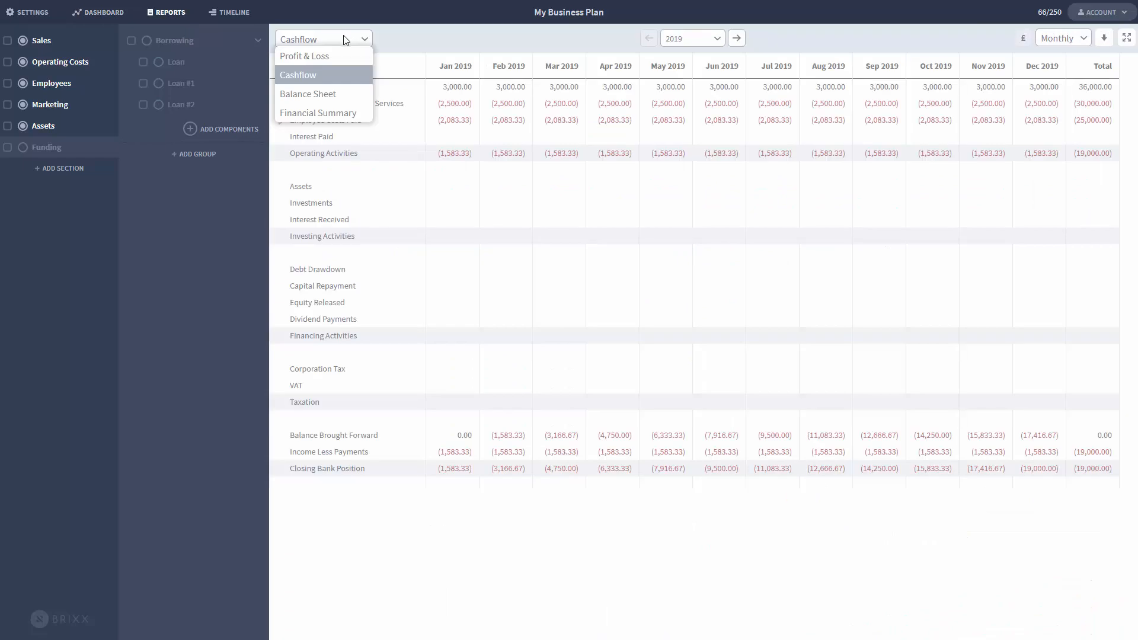
pyautogui.click(354, 92)
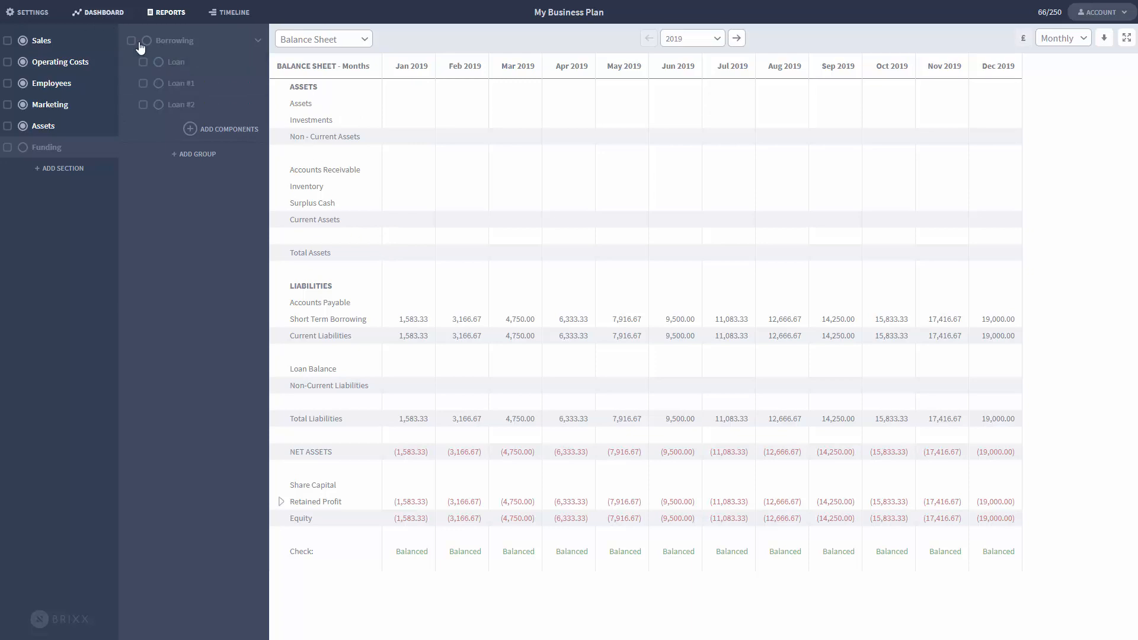
pyautogui.click(98, 12)
pyautogui.scroll(-1, 390, 343)
pyautogui.scroll(-2, 390, 344)
pyautogui.scroll(3, 380, 353)
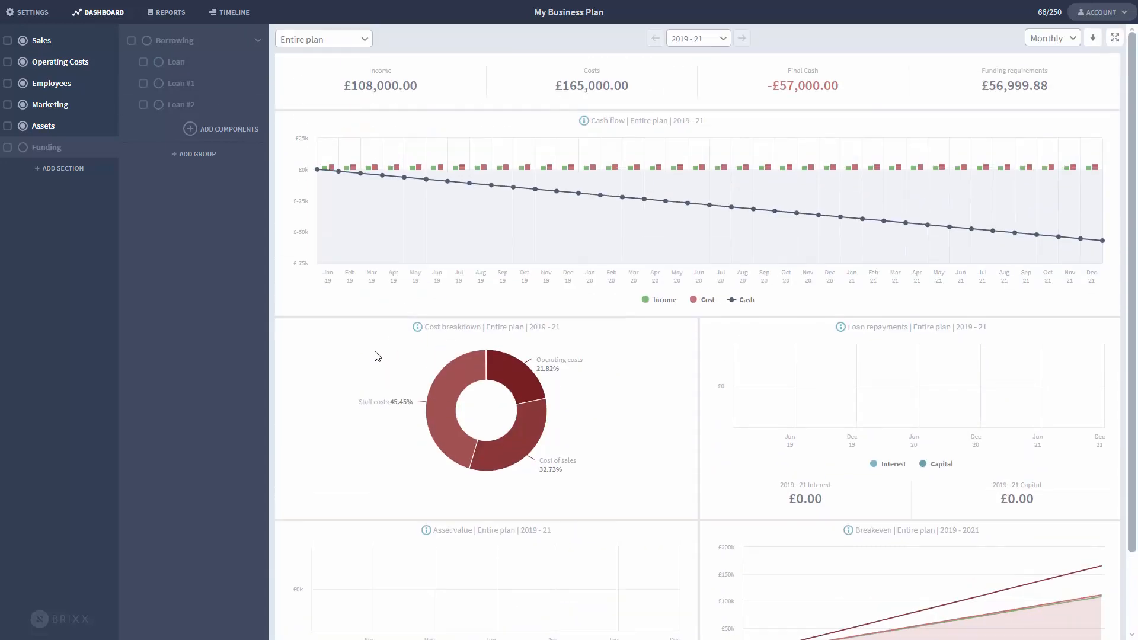
# Step: Set the income of Product/Service 2 in Sales group 1 to £5000 per month and save it
pyautogui.click(80, 37)
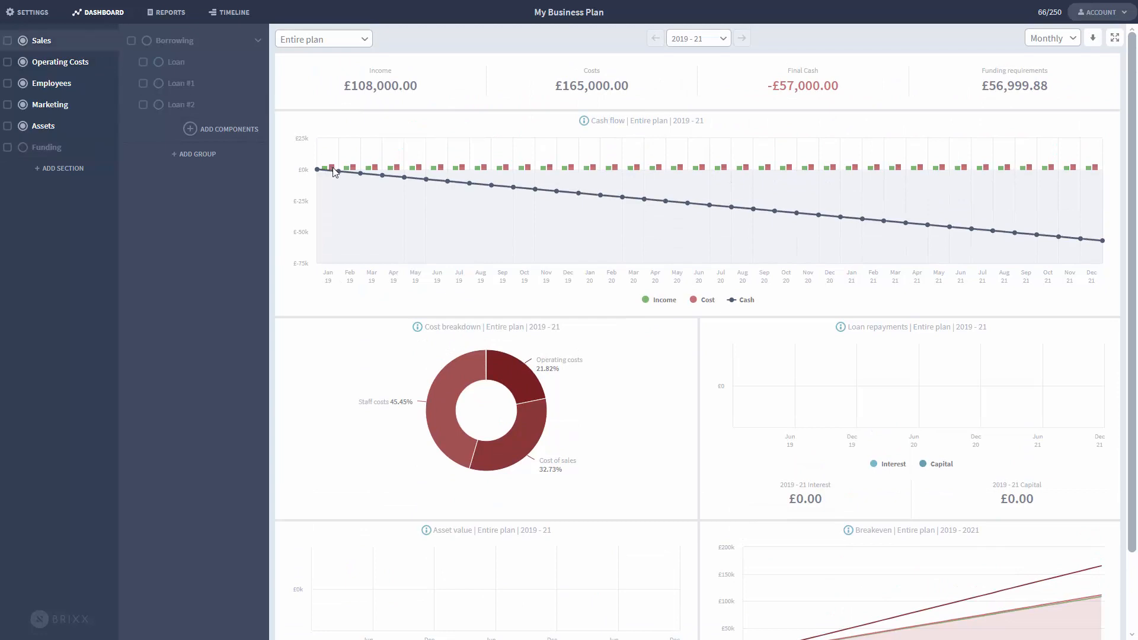
pyautogui.click(236, 106)
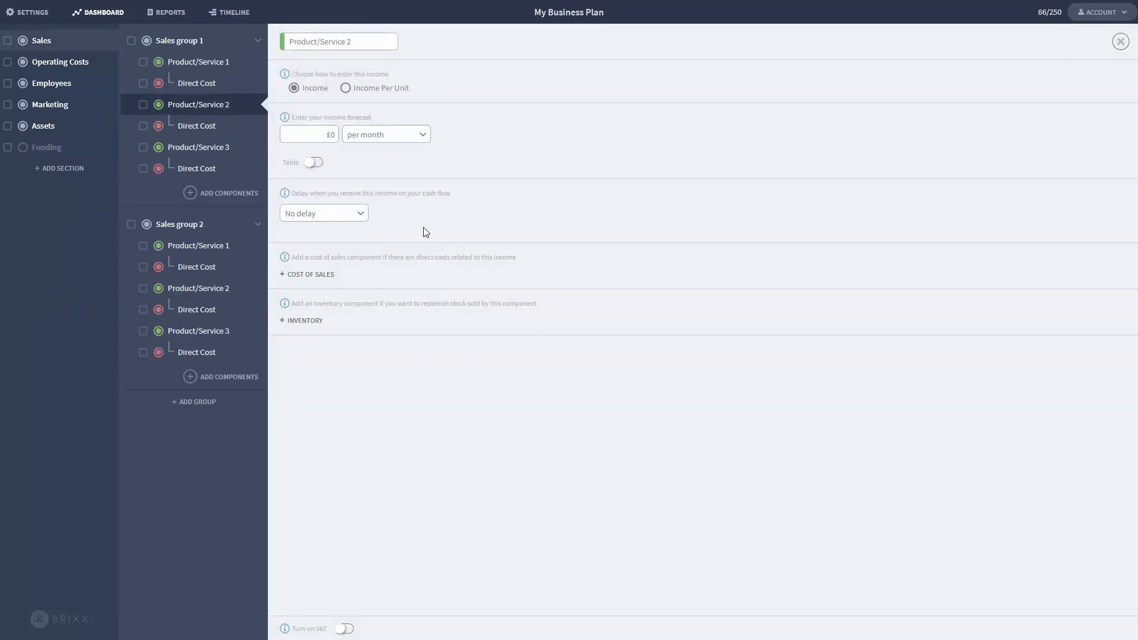
pyautogui.write('5000')
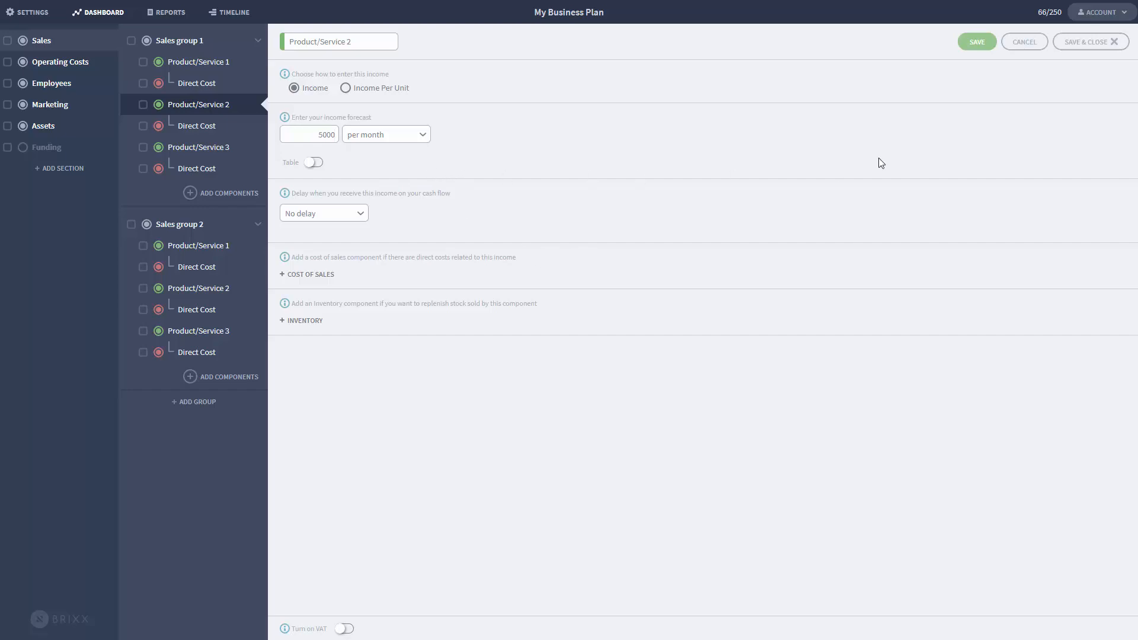
pyautogui.click(1106, 43)
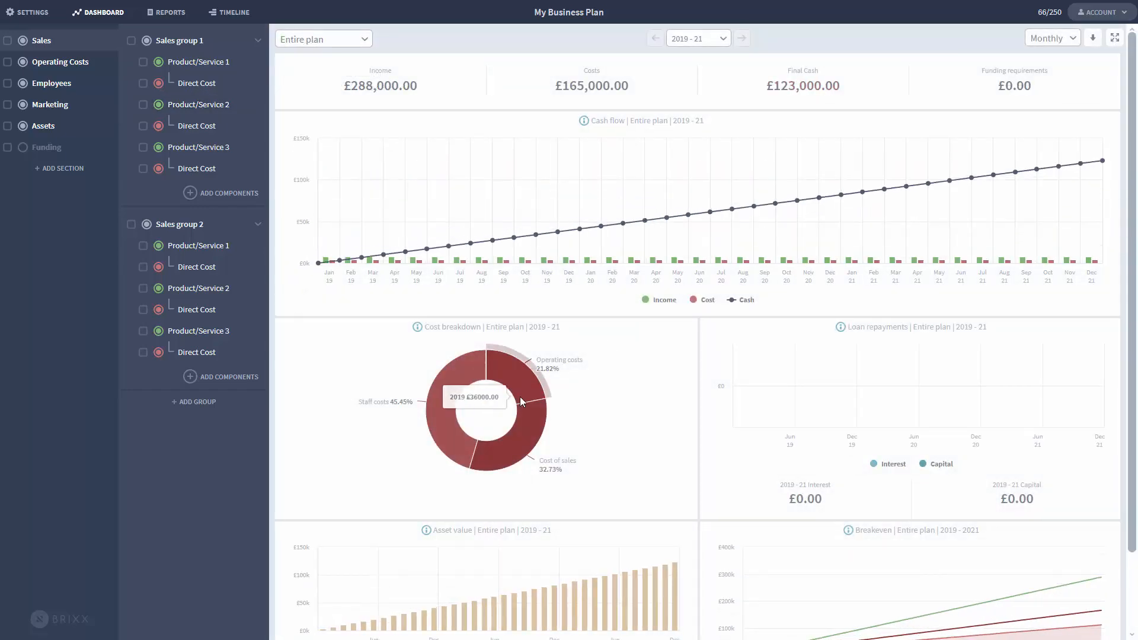
# Step: Compare the asset value chart with the surplus cash in the Balance Sheet report and return to the dashboard
pyautogui.scroll(-2, 520, 396)
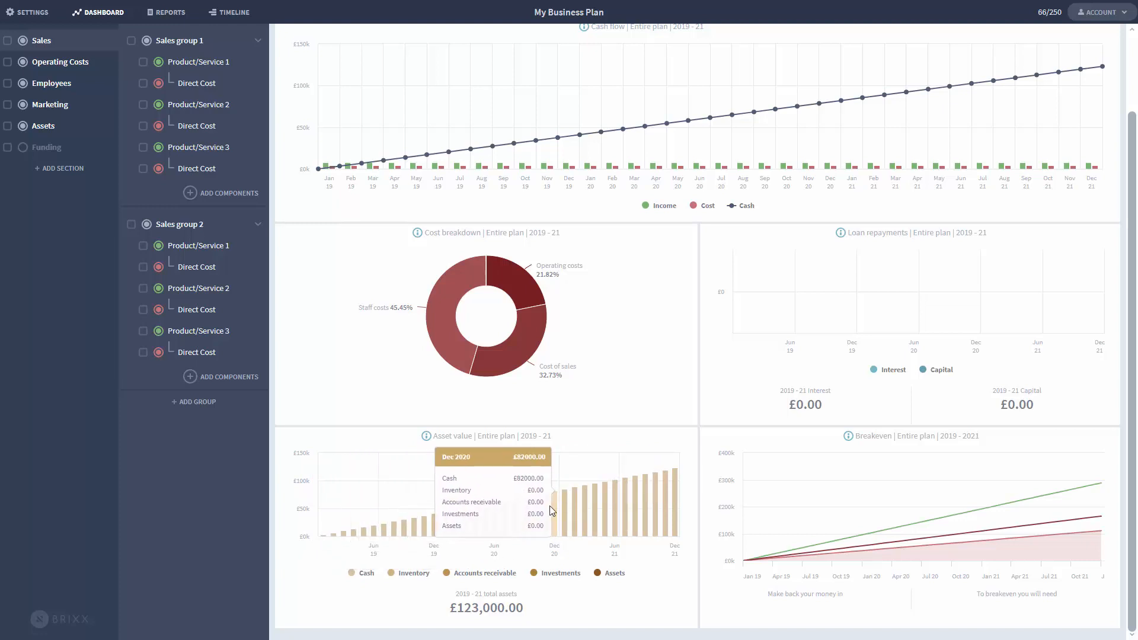
pyautogui.click(168, 12)
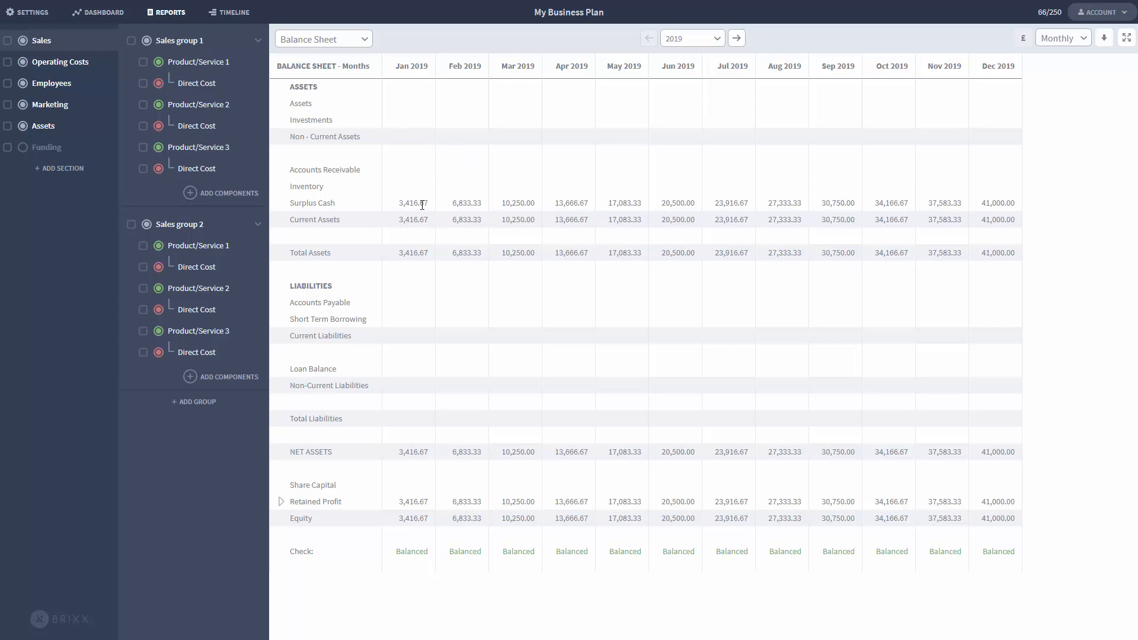
pyautogui.click(98, 11)
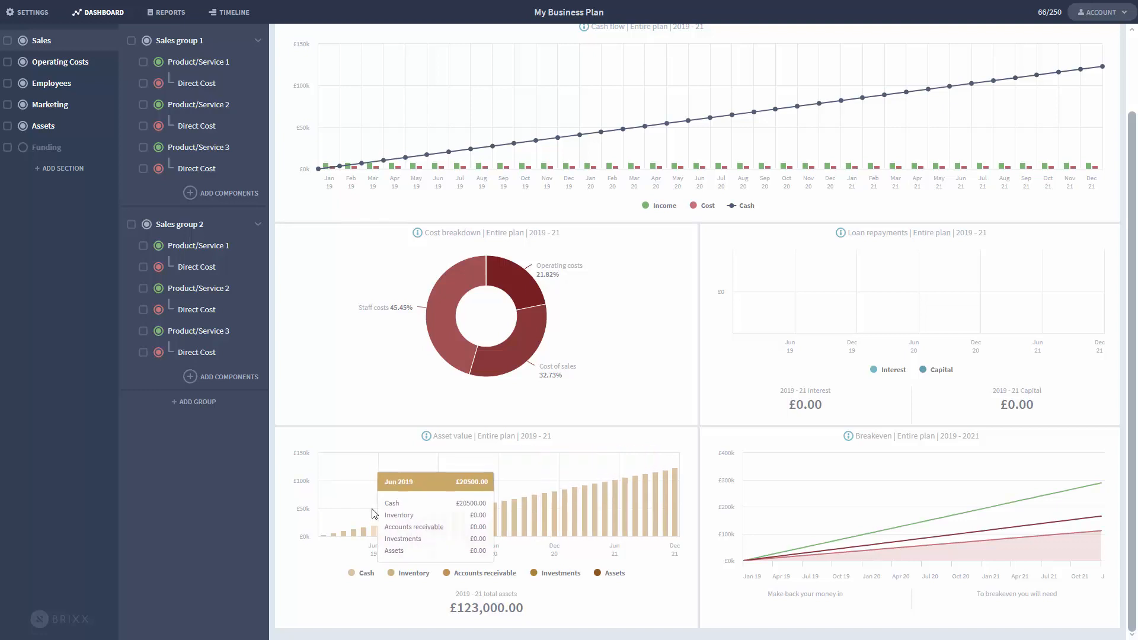
# Step: Set the purchase price of Computers in the On-site assets group to £5000 and save the asset
pyautogui.click(55, 125)
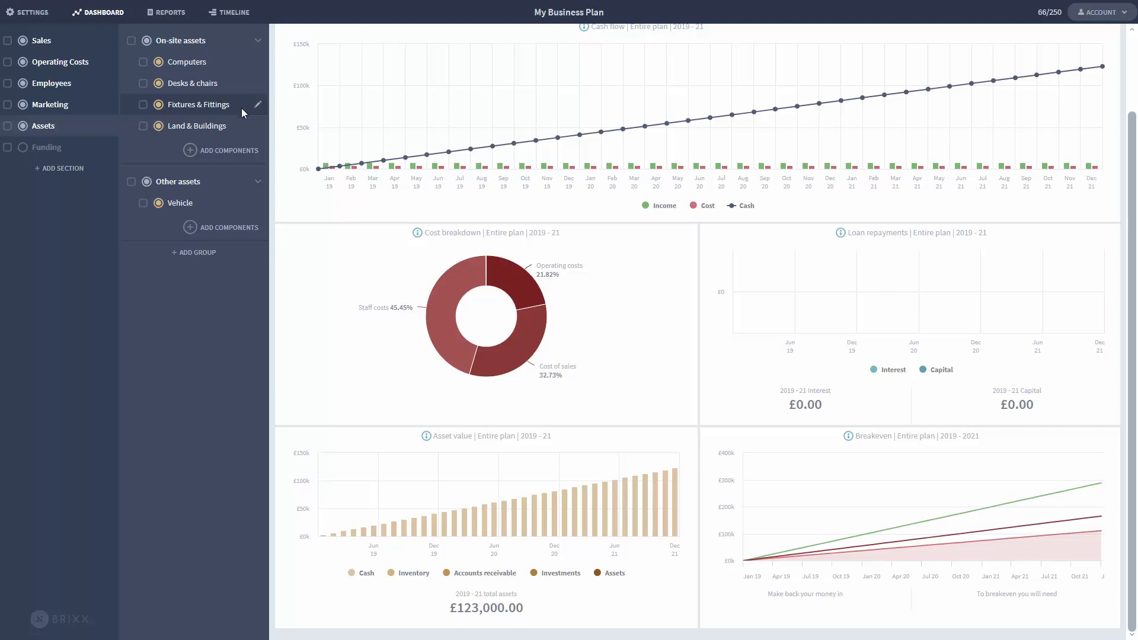
pyautogui.click(226, 70)
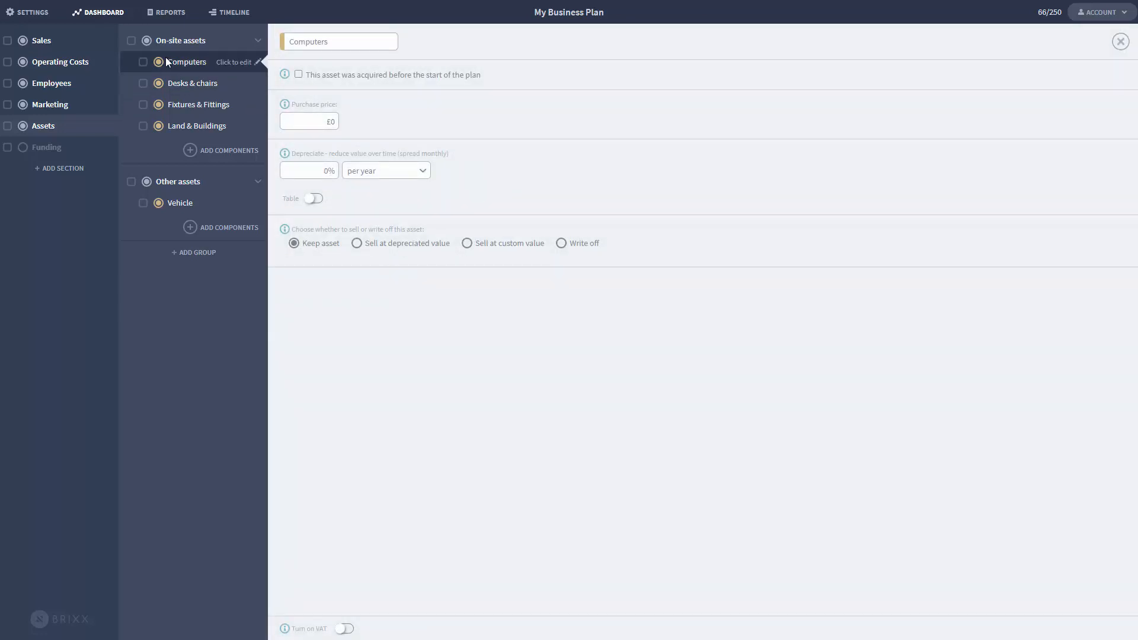
pyautogui.click(309, 122)
pyautogui.write('5')
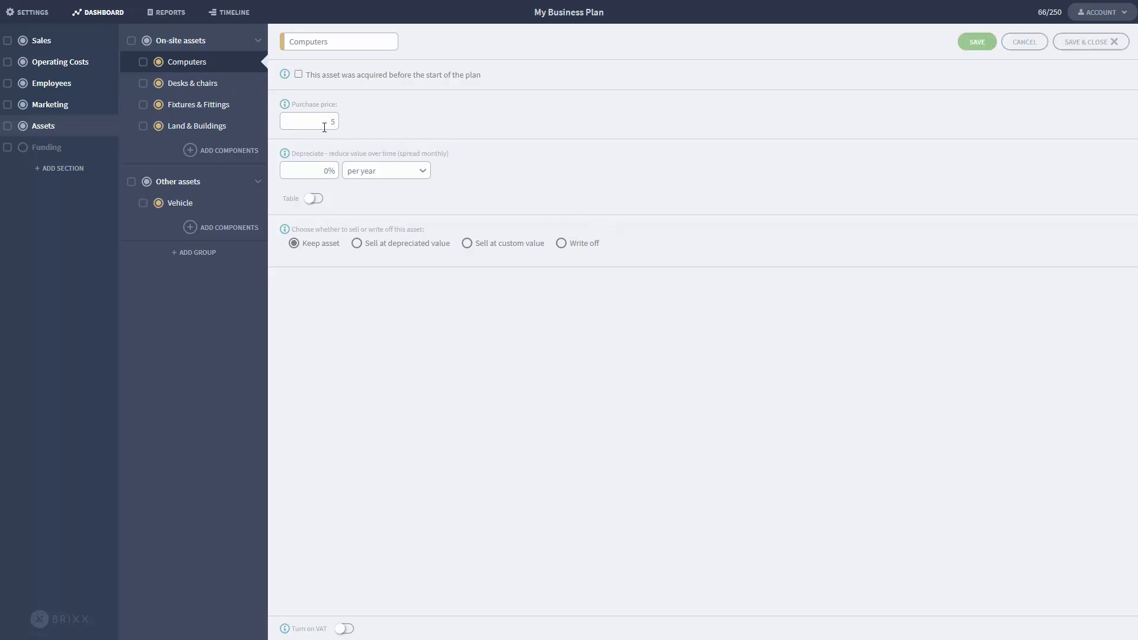
pyautogui.write('000')
pyautogui.click(1092, 42)
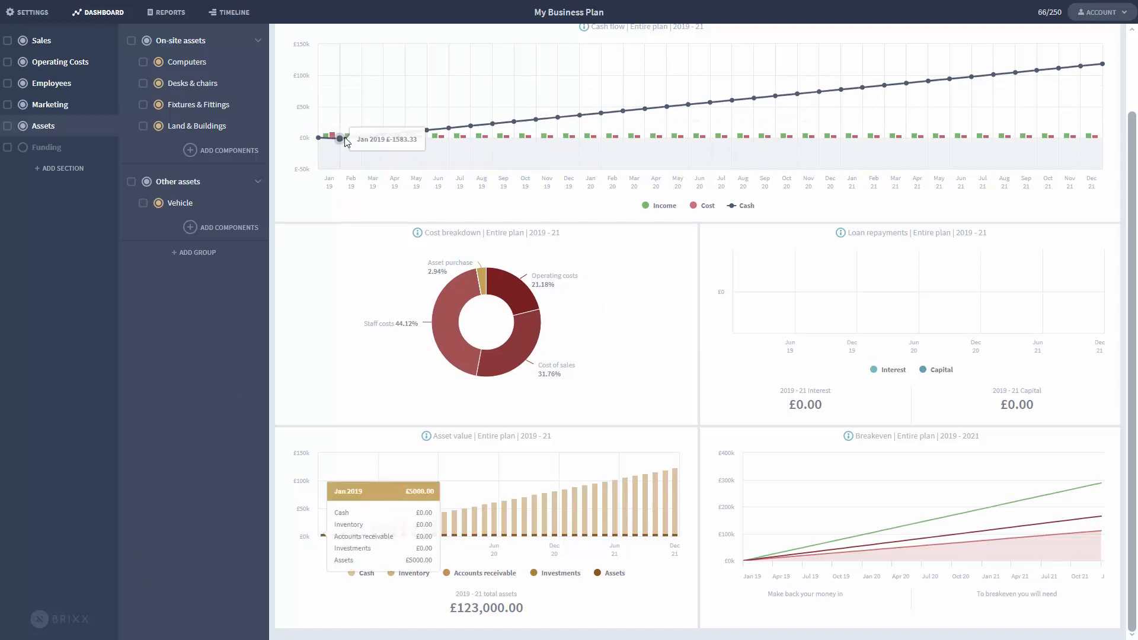
# Step: Limit the dashboard to 2019 and inspect the January costs in the cash flow chart and the monthly asset values
pyautogui.scroll(2, 702, 79)
pyautogui.click(696, 33)
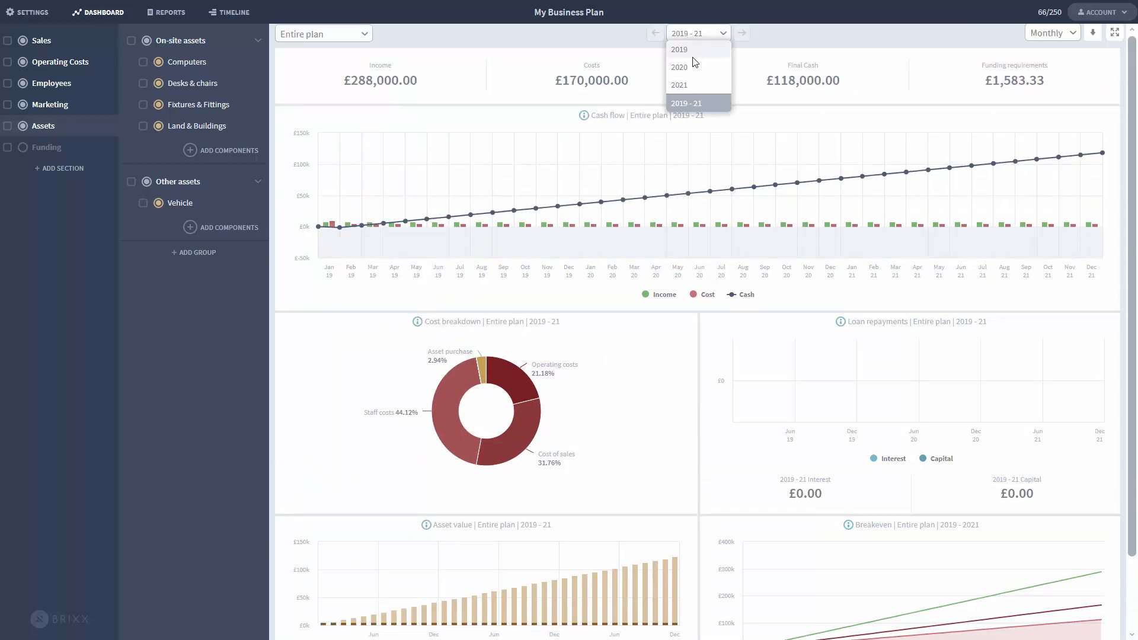
pyautogui.click(706, 48)
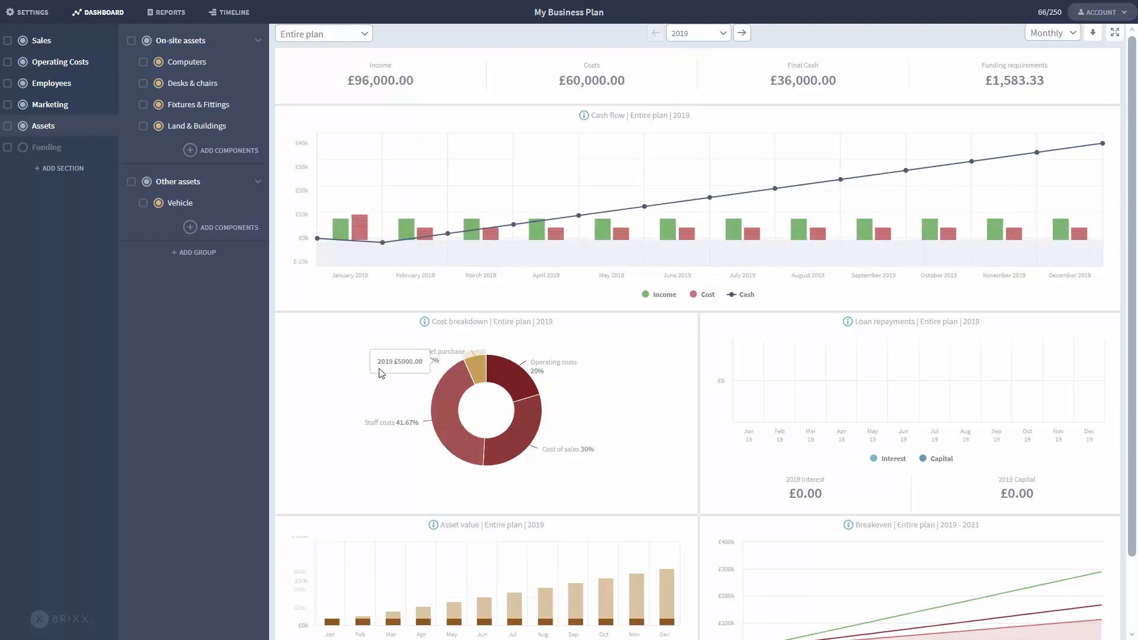
pyautogui.moveTo(365, 226)
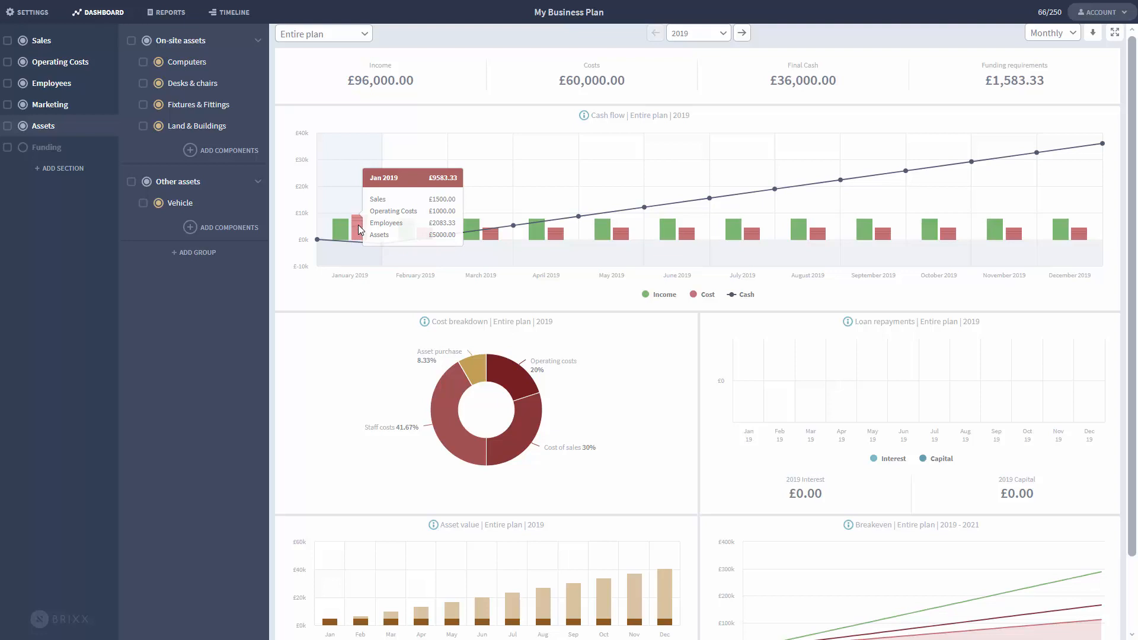
pyautogui.moveTo(427, 233)
pyautogui.scroll(-2, 325, 418)
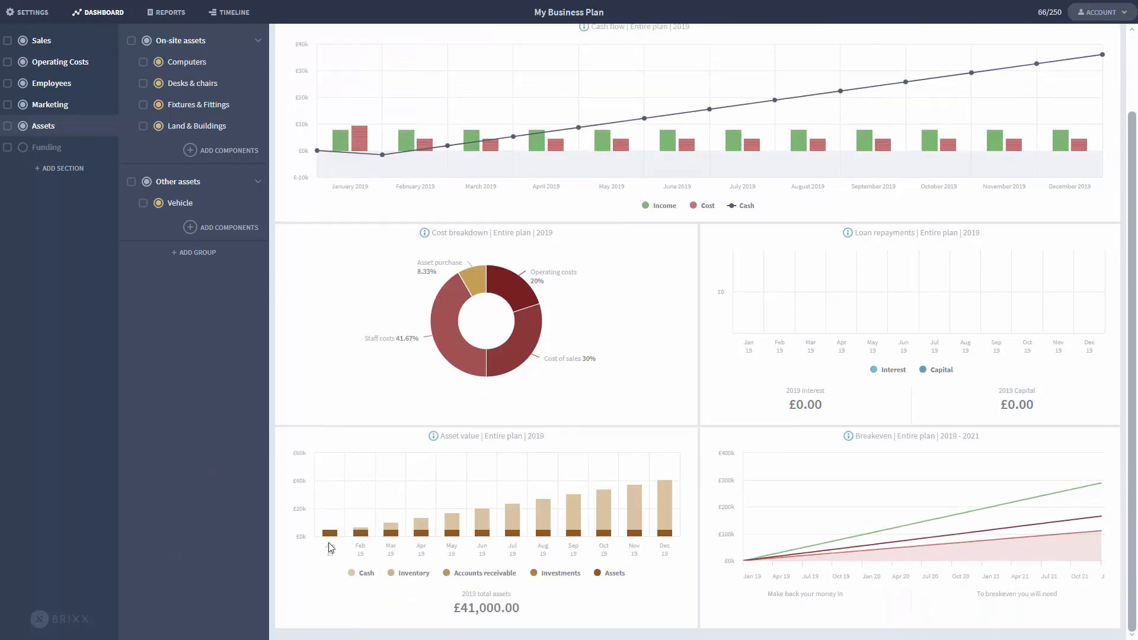
pyautogui.moveTo(365, 538)
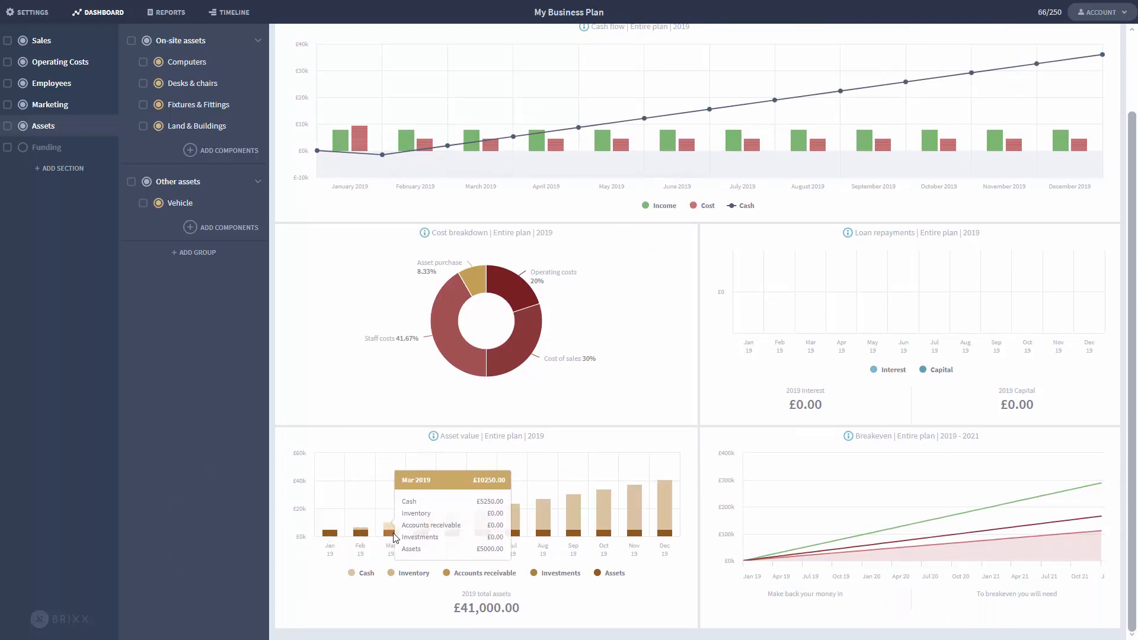
pyautogui.moveTo(547, 537)
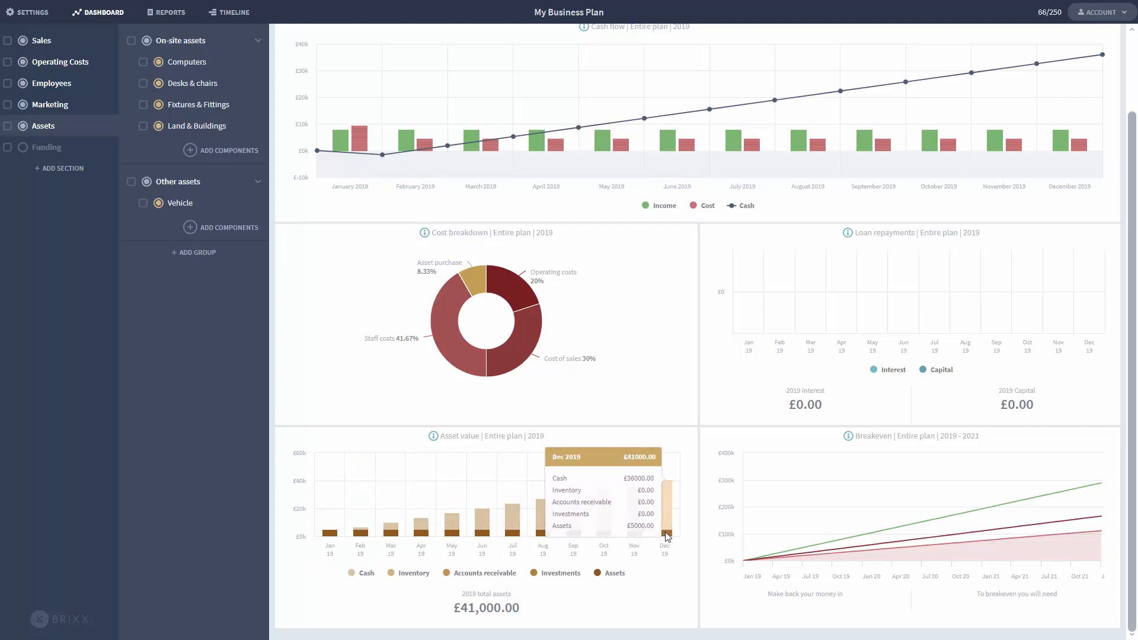
# Step: Review the Balance Sheet report, set the Computers asset to depreciate by 50% per year, and save it
pyautogui.click(170, 12)
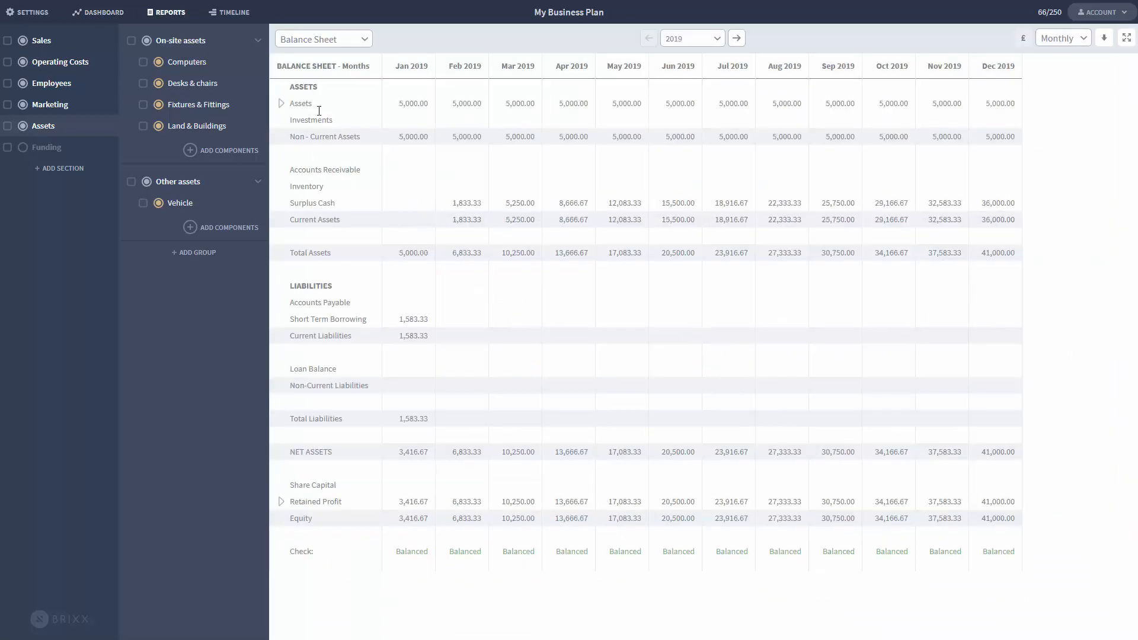
pyautogui.click(228, 67)
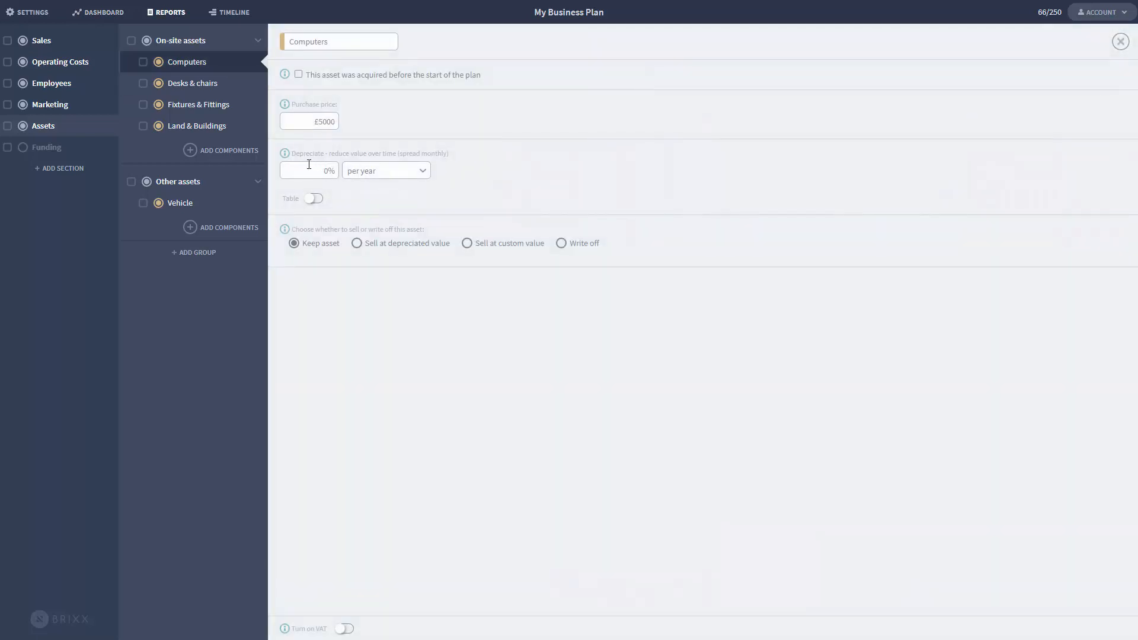
pyautogui.write('50')
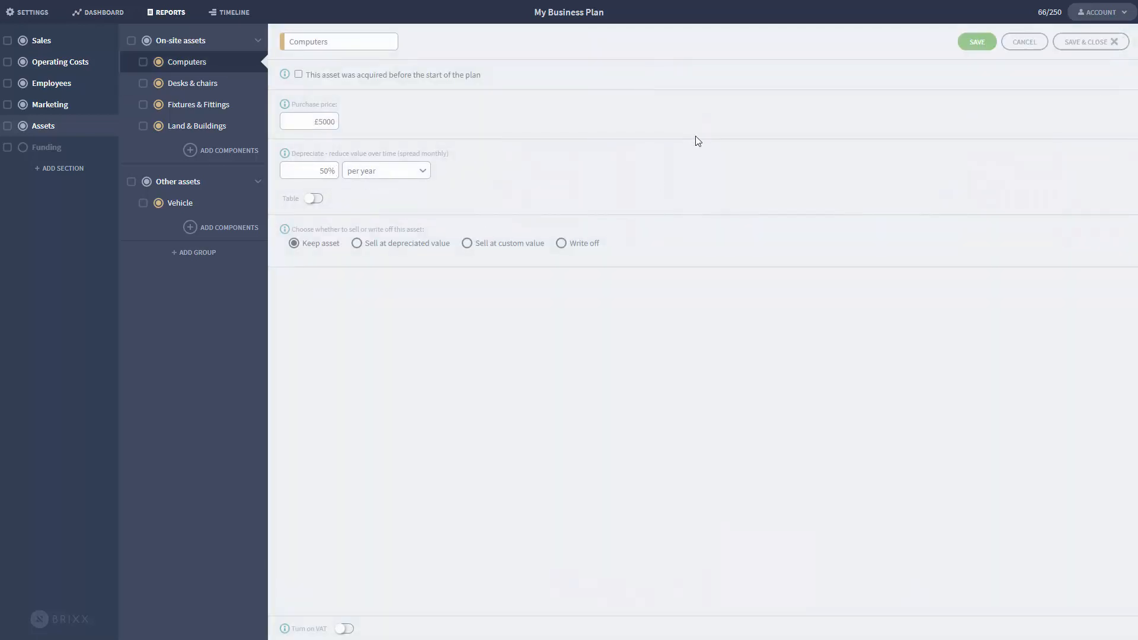
pyautogui.click(1088, 42)
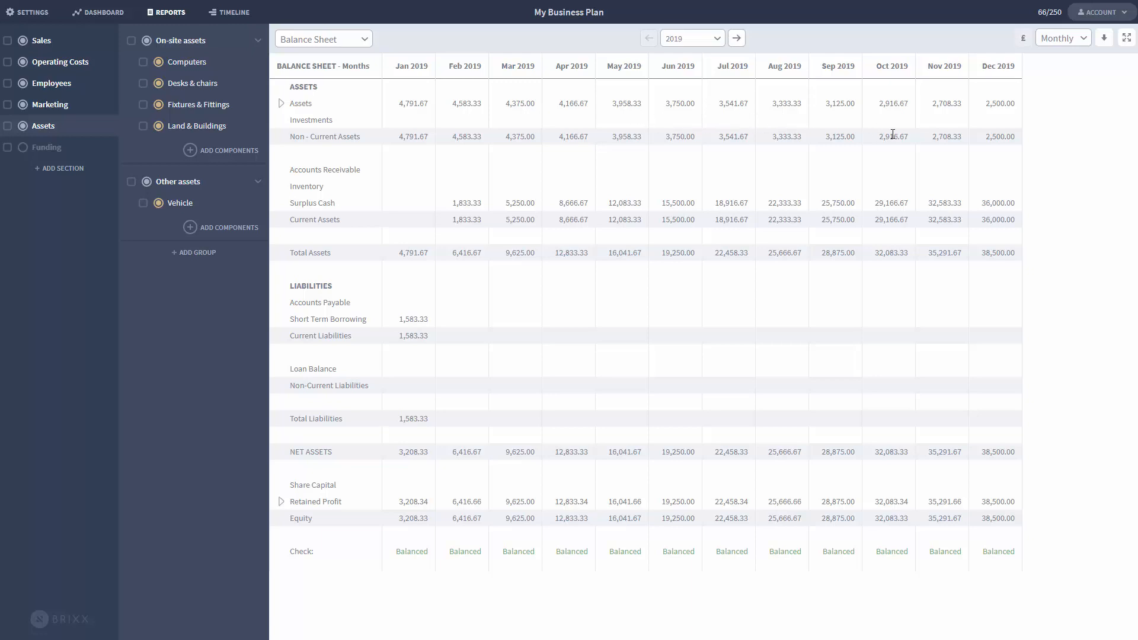
# Step: Return to the dashboard and examine the depreciating assets in the asset value chart by temporarily hiding the Cash series
pyautogui.click(101, 12)
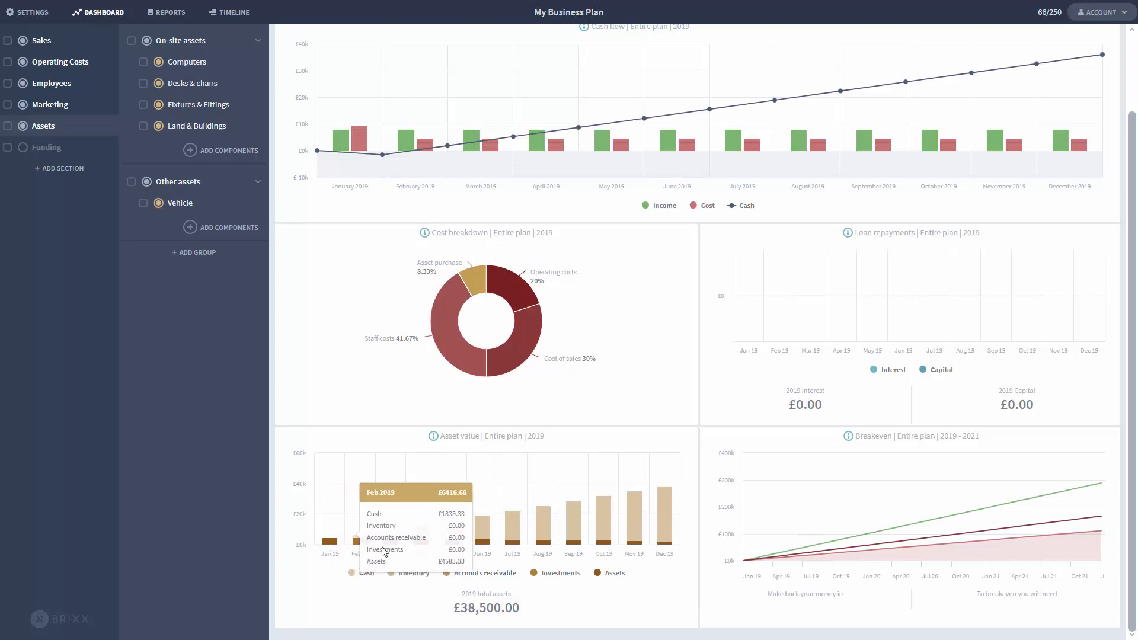
pyautogui.click(365, 573)
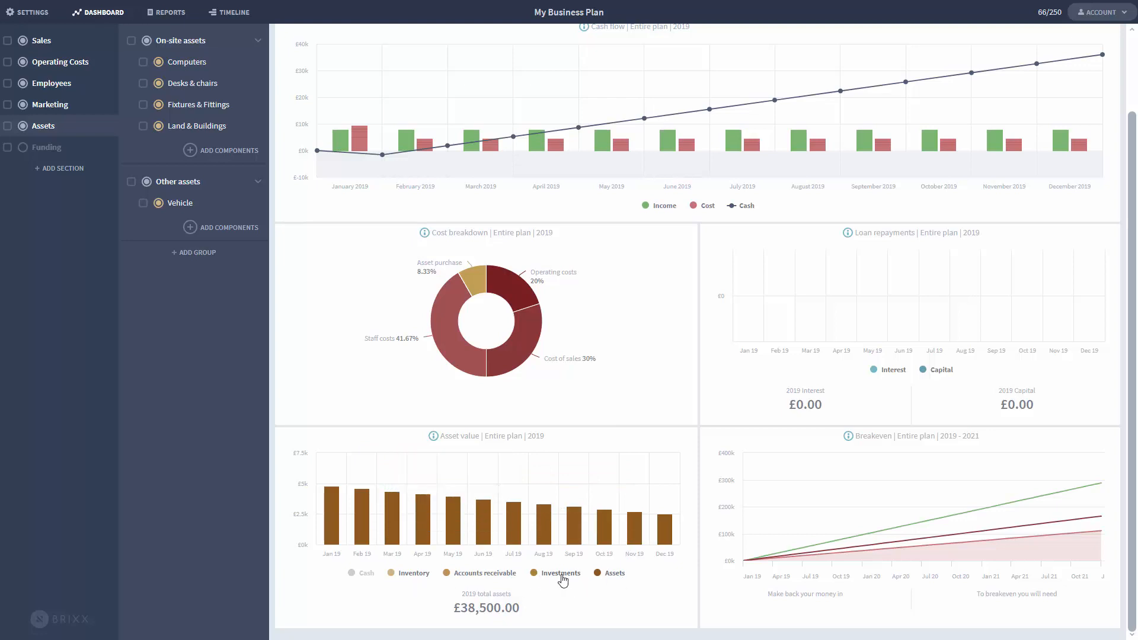
pyautogui.click(363, 572)
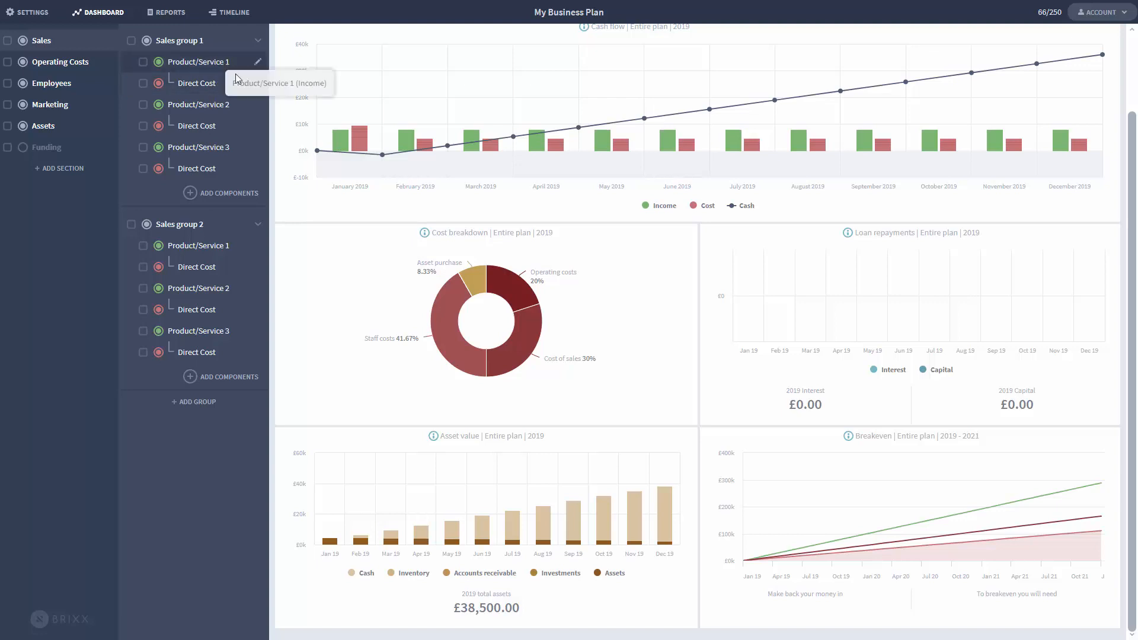
# Step: Add an inventory component to Product/Service 1 in Sales group 1, costing 50% of sales and purchased 6 months in advance, and save it
pyautogui.click(231, 66)
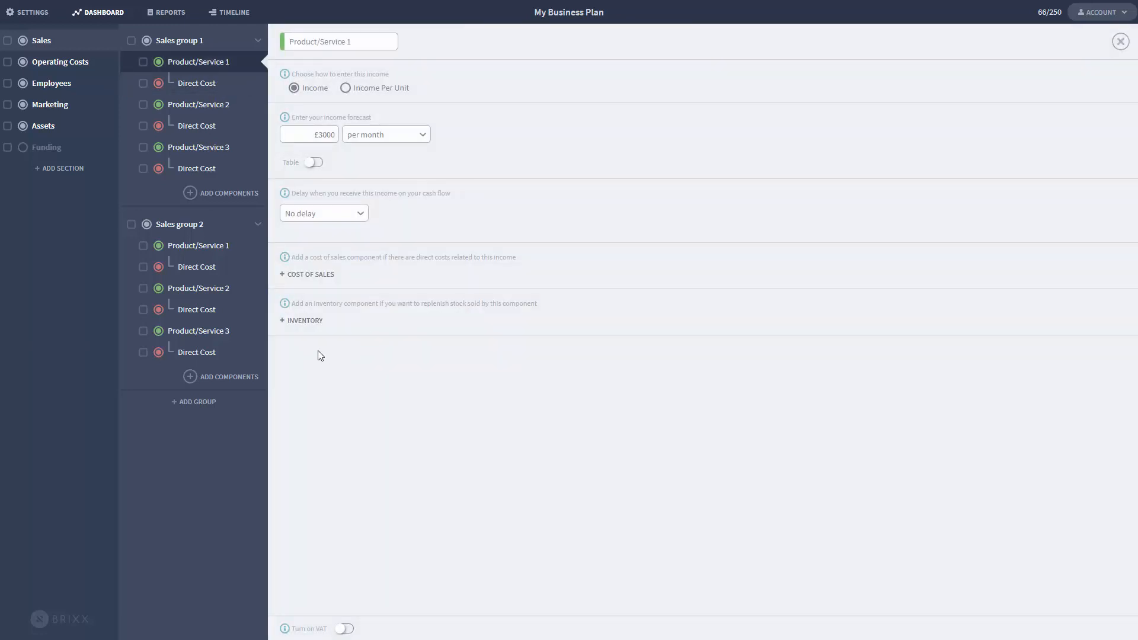
pyautogui.click(308, 320)
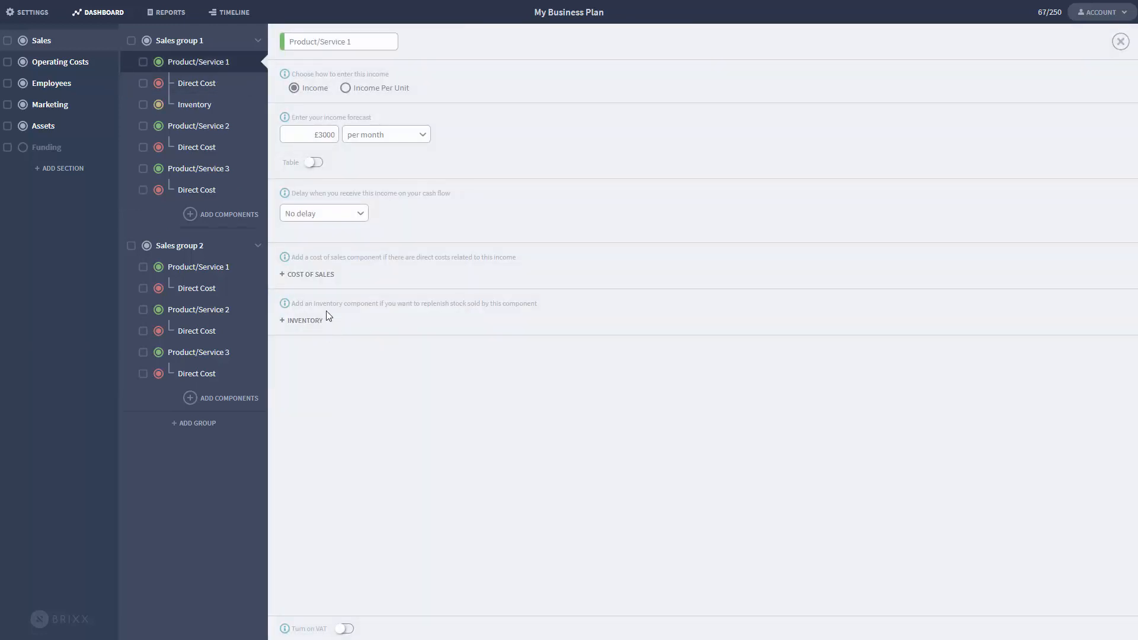
pyautogui.click(230, 106)
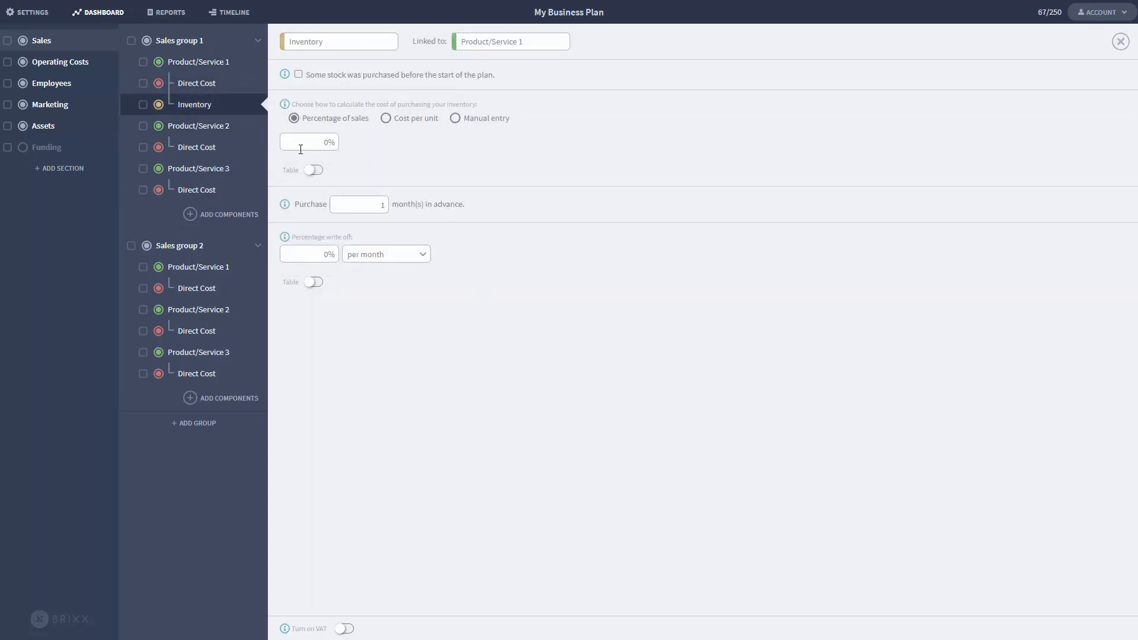
pyautogui.write('30')
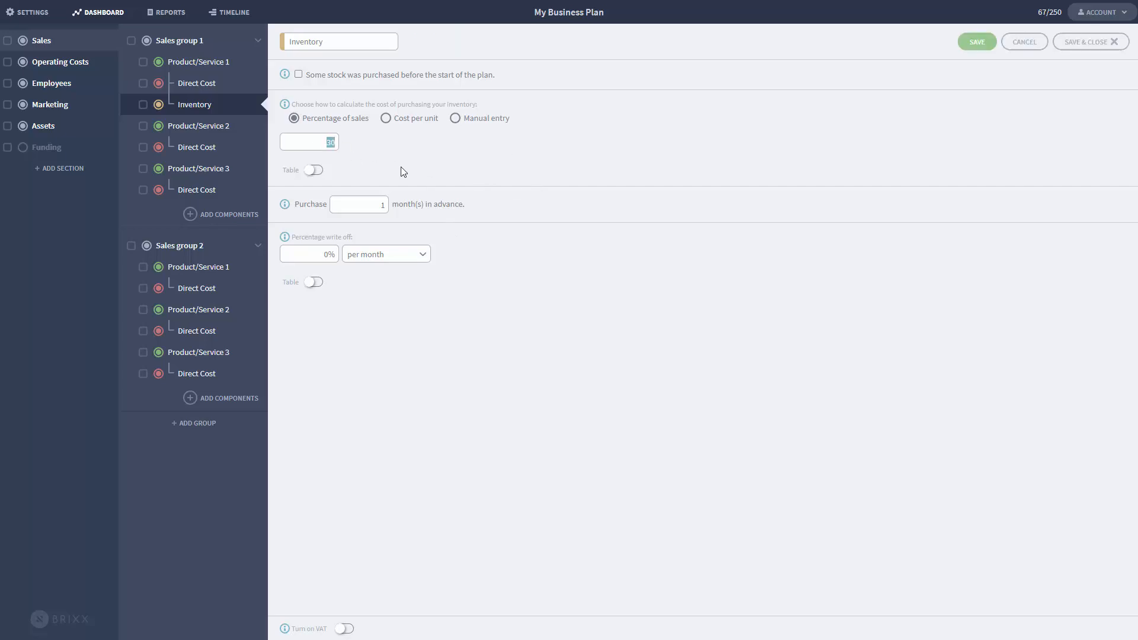
pyautogui.write('50')
pyautogui.click(453, 164)
pyautogui.click(1091, 42)
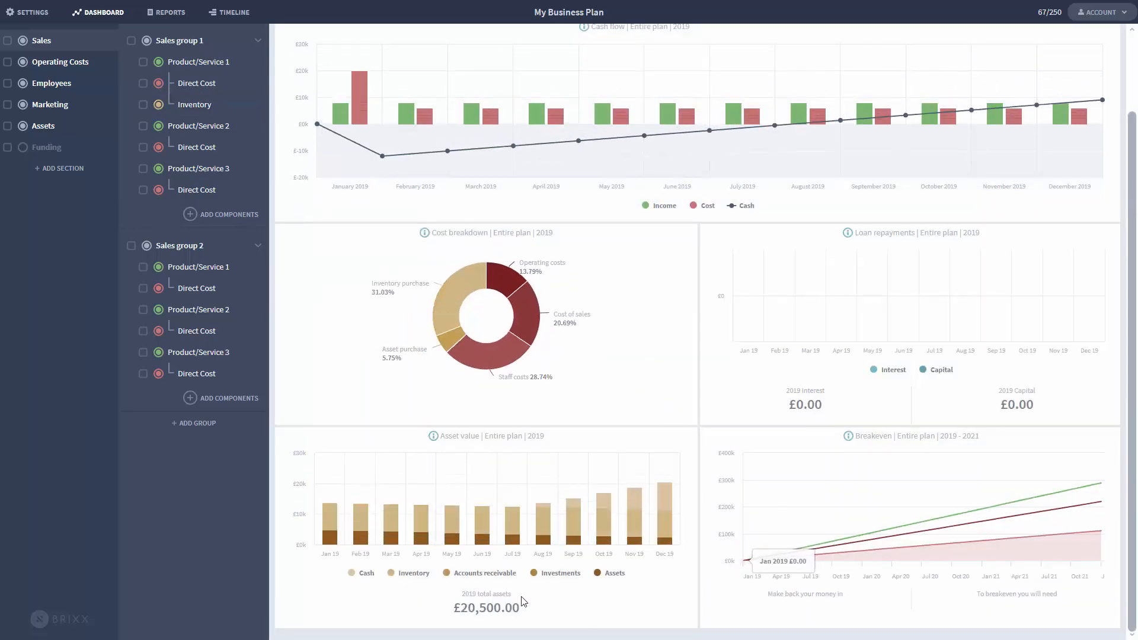
# Step: Show only the Inventory series in the asset value chart by hiding Accounts receivable, Investments, Assets and Cash
pyautogui.click(485, 573)
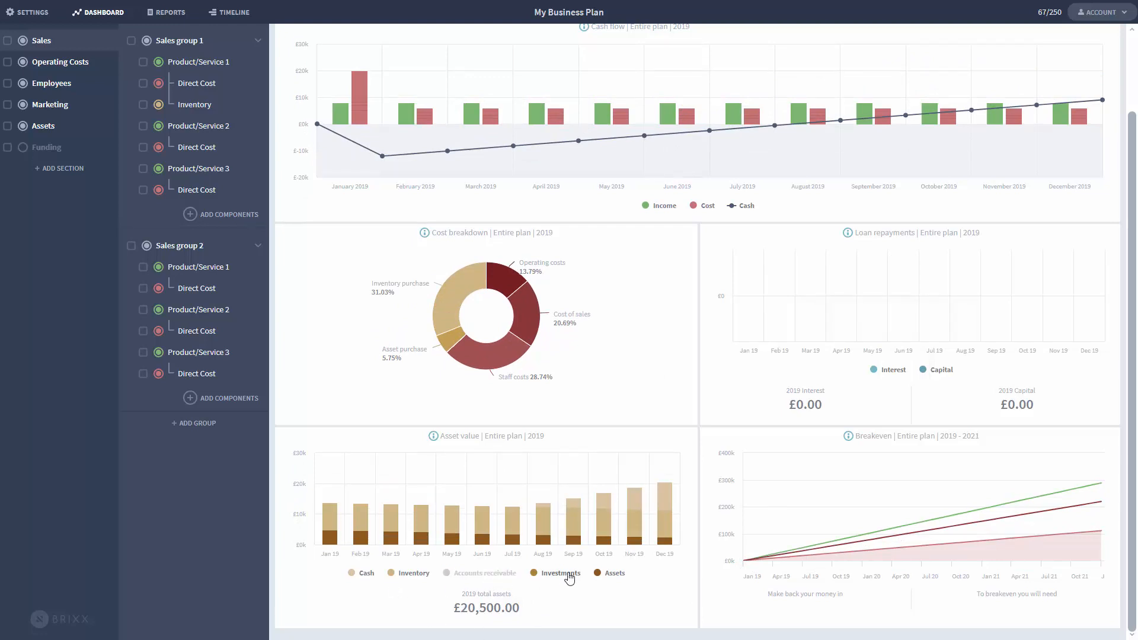
pyautogui.click(561, 573)
pyautogui.click(612, 572)
pyautogui.click(363, 572)
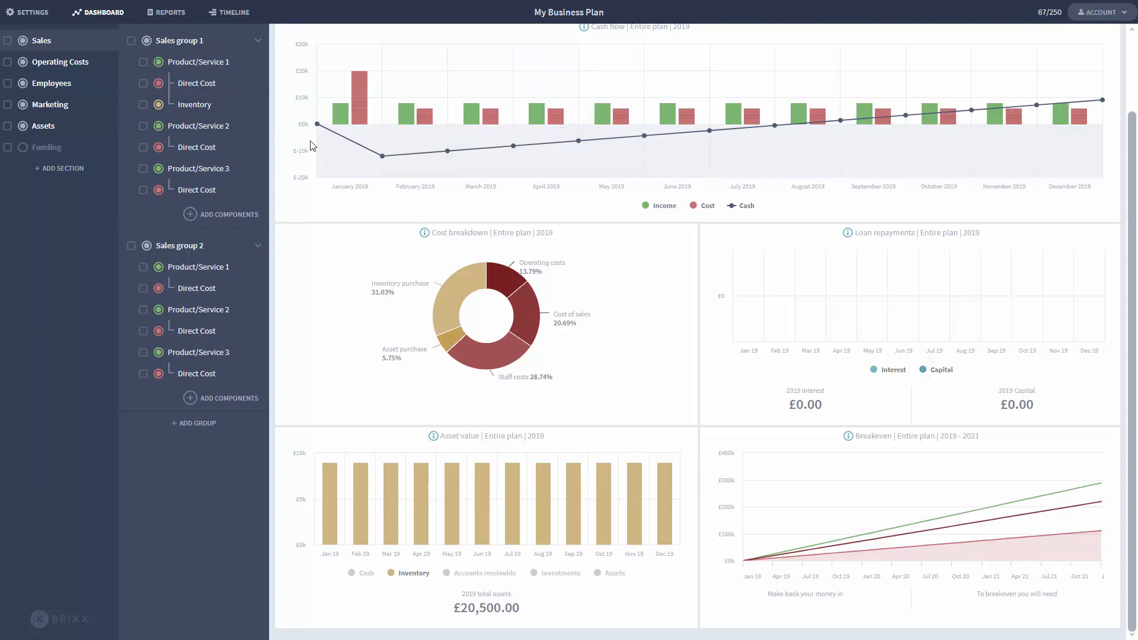
# Step: Review the Product/Service 1 inventory settings, try manual entry of its cost in a monthly table, and discard the change
pyautogui.click(196, 105)
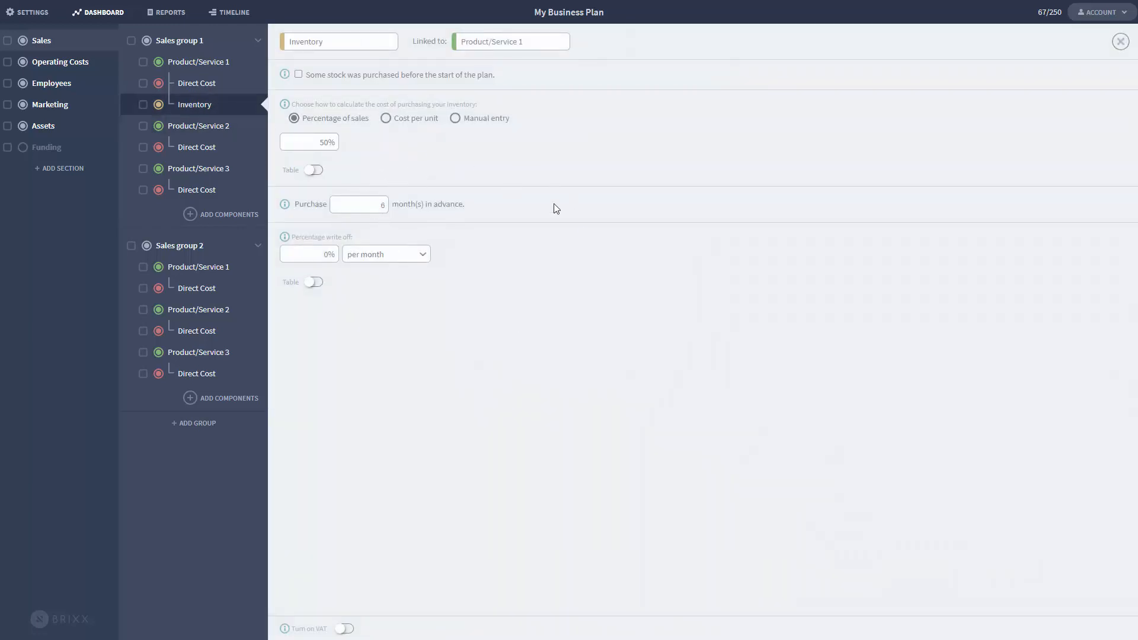
pyautogui.click(254, 109)
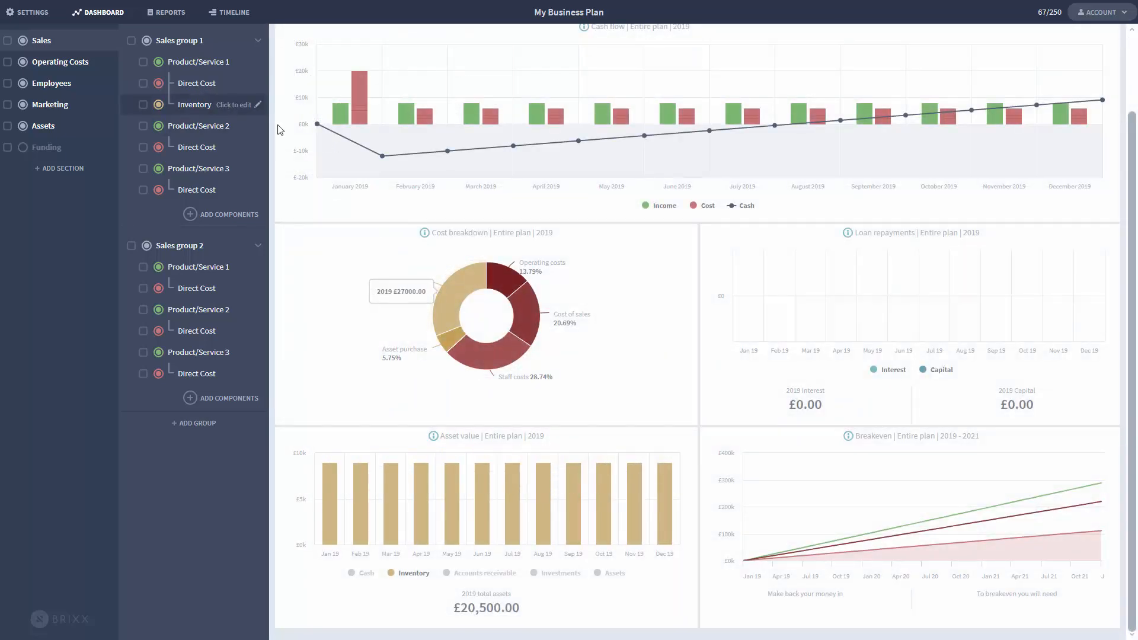
pyautogui.click(254, 107)
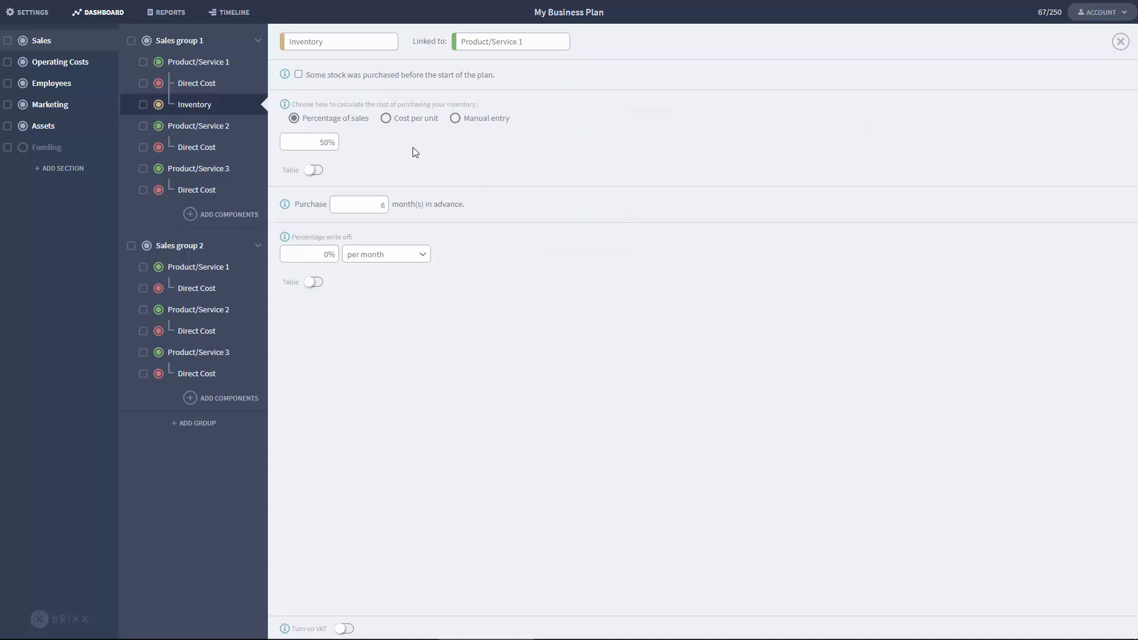
pyautogui.click(455, 118)
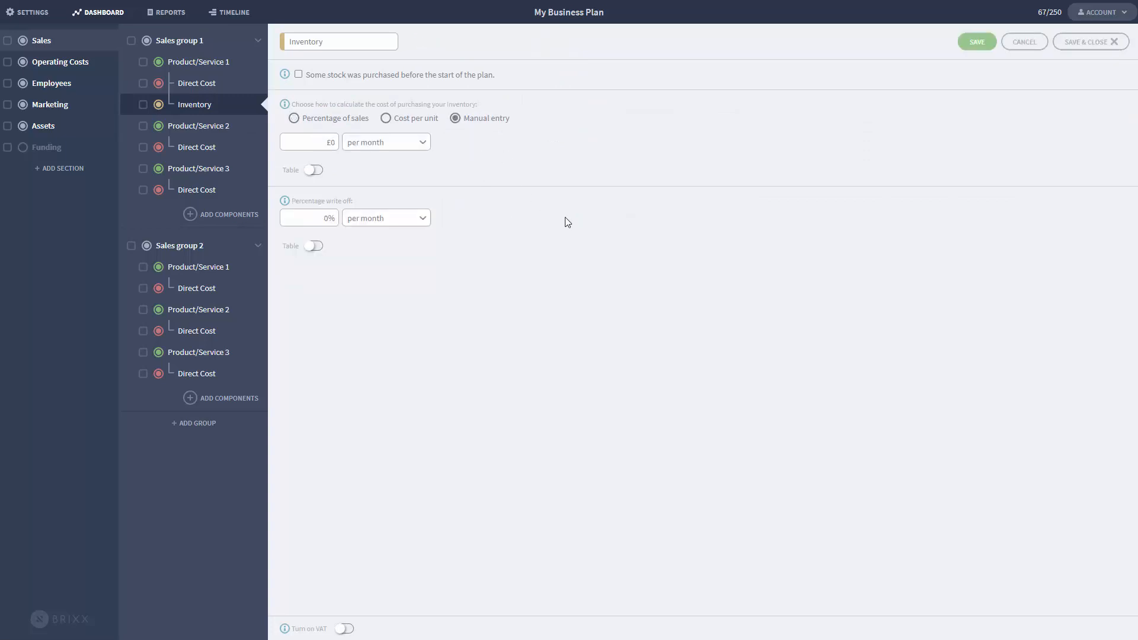
pyautogui.click(313, 171)
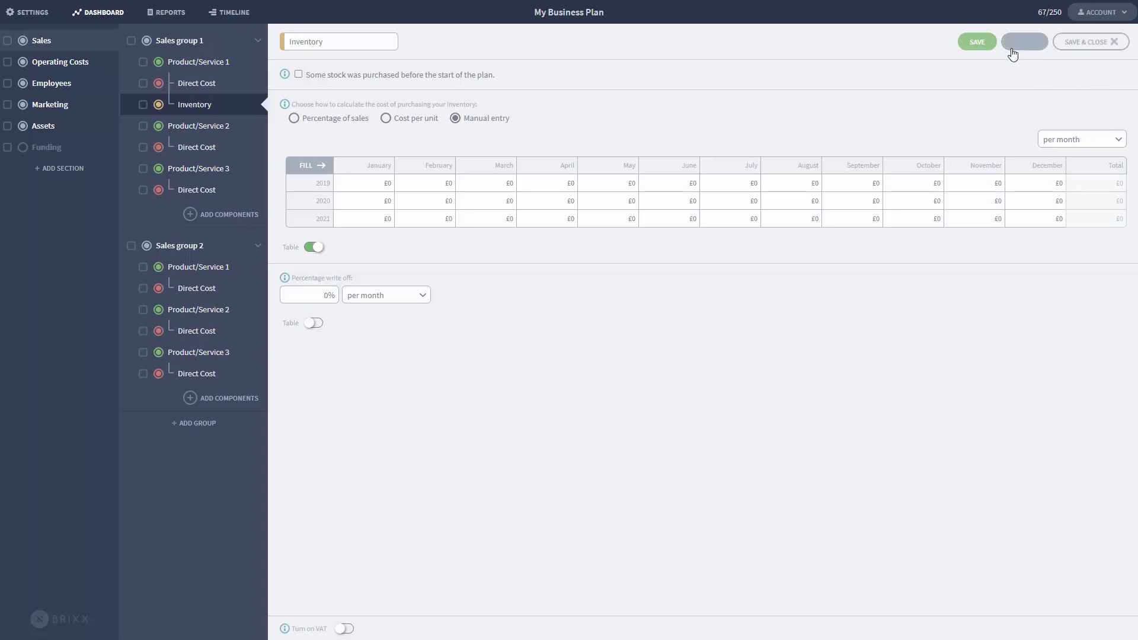
pyautogui.click(1012, 49)
pyautogui.click(1119, 42)
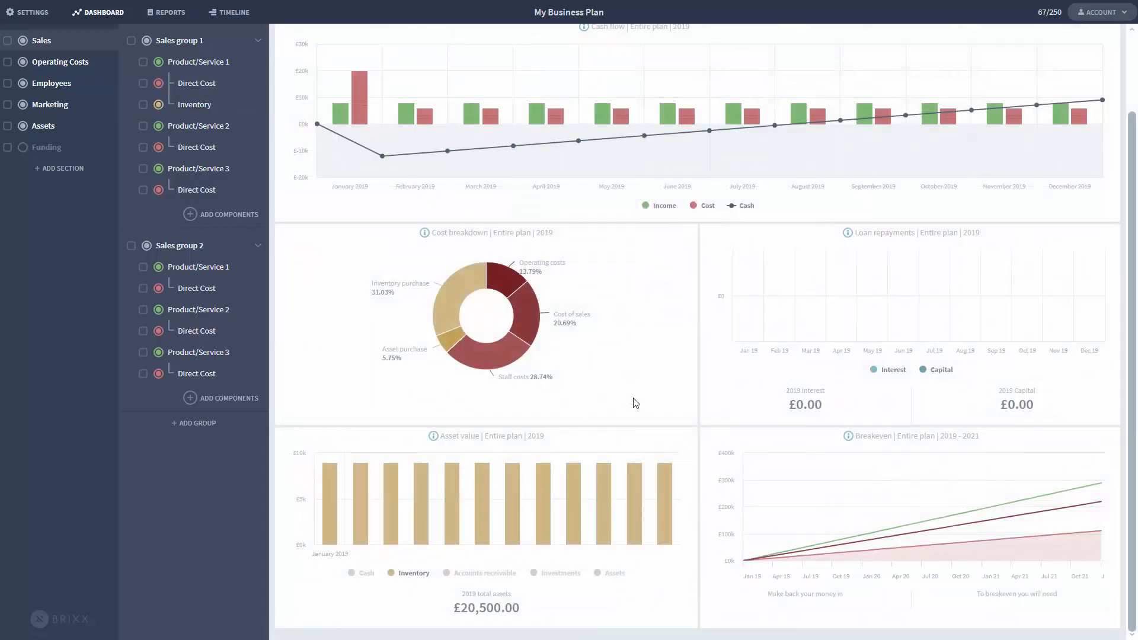
# Step: Switch the asset value chart from the Inventory series to Accounts receivable
pyautogui.click(415, 575)
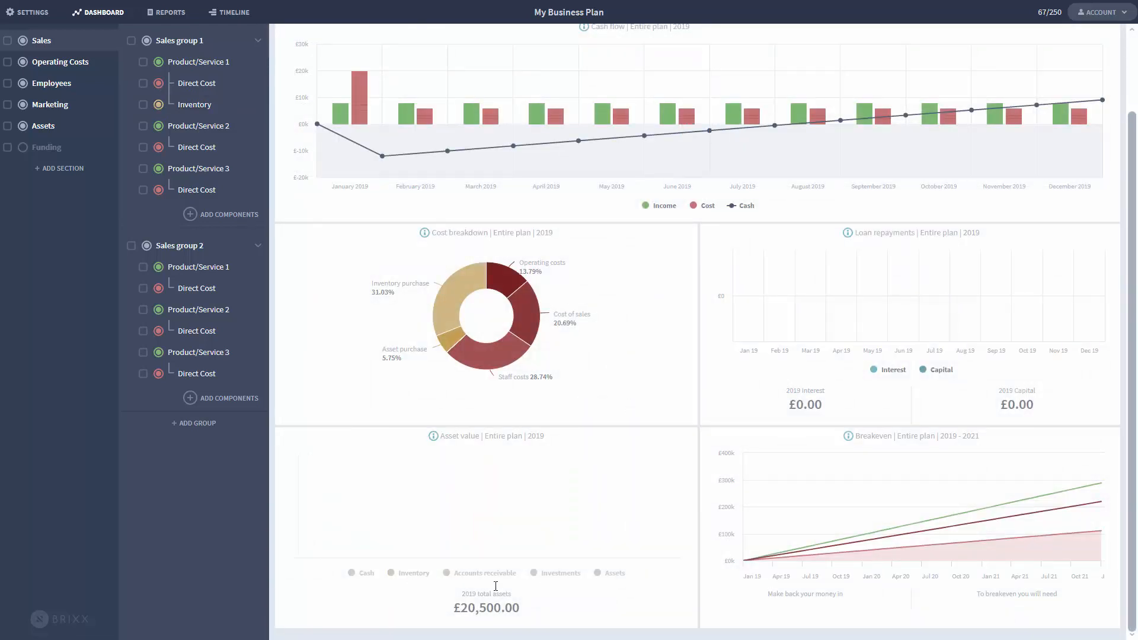
pyautogui.click(502, 573)
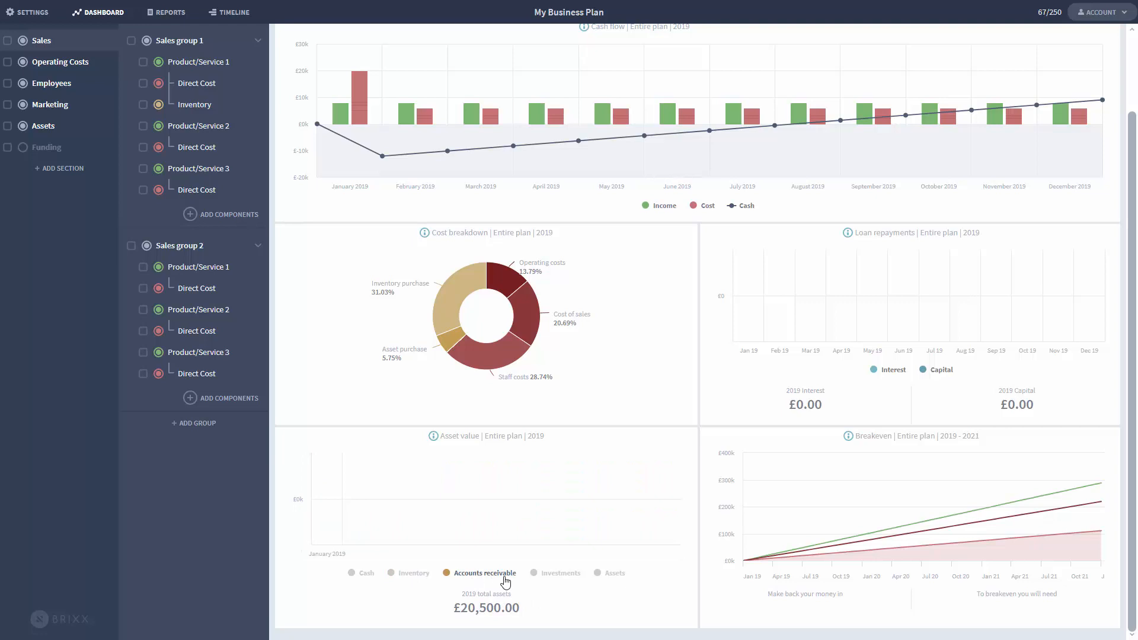
# Step: Set the cash owed to the business in the plan's opening balance to £50000 with a 1 month delay, and save the changes
pyautogui.click(37, 16)
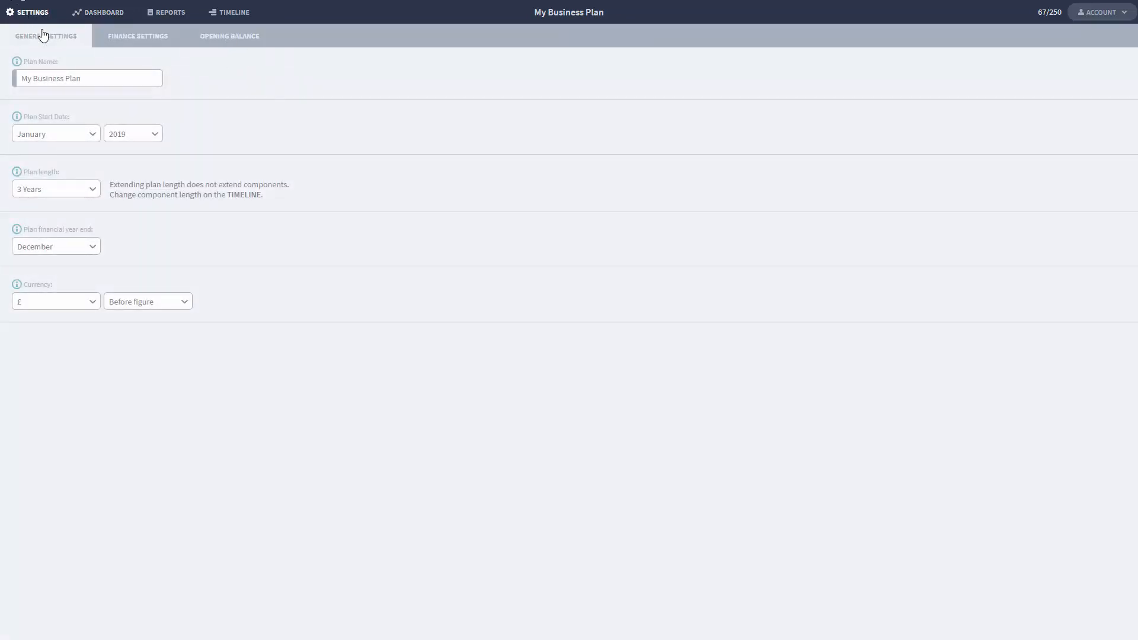
pyautogui.click(235, 39)
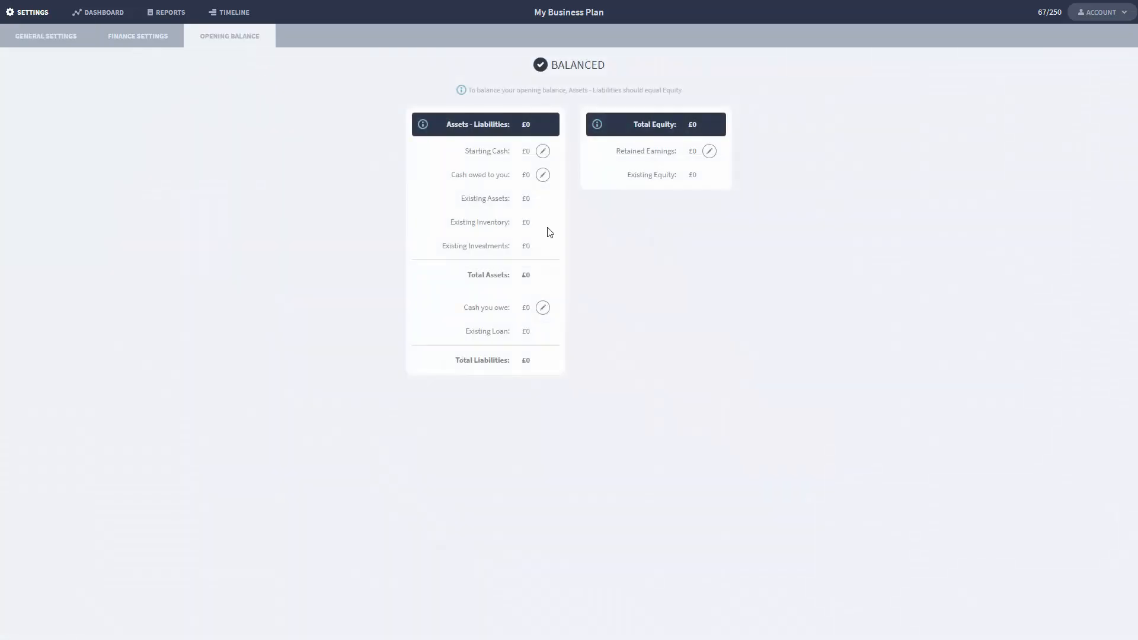
pyautogui.click(542, 175)
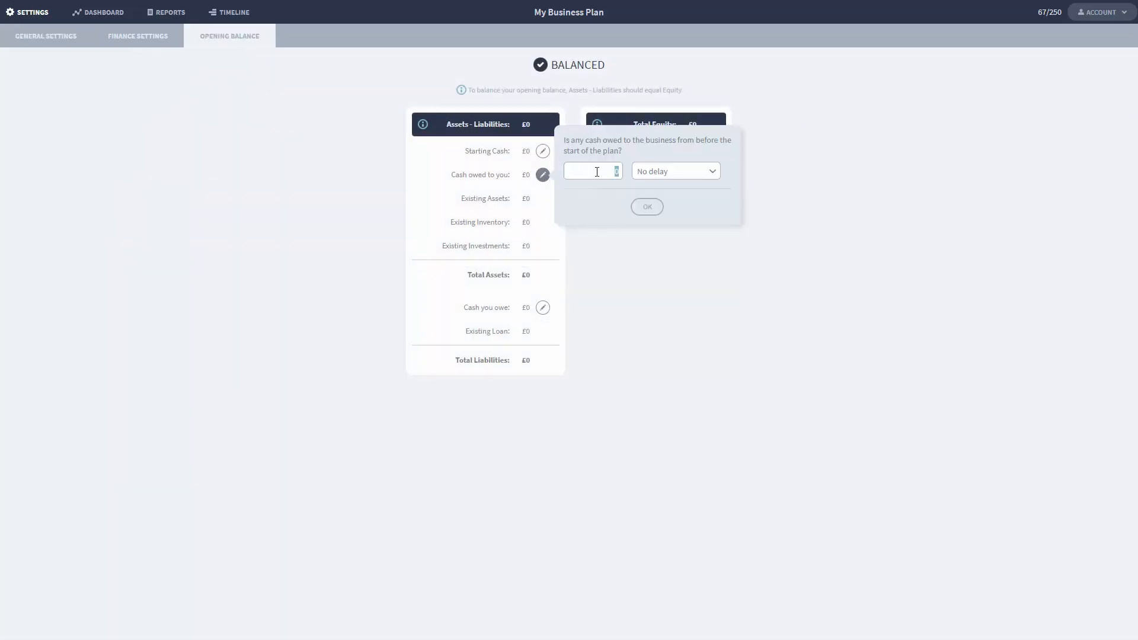
pyautogui.click(664, 172)
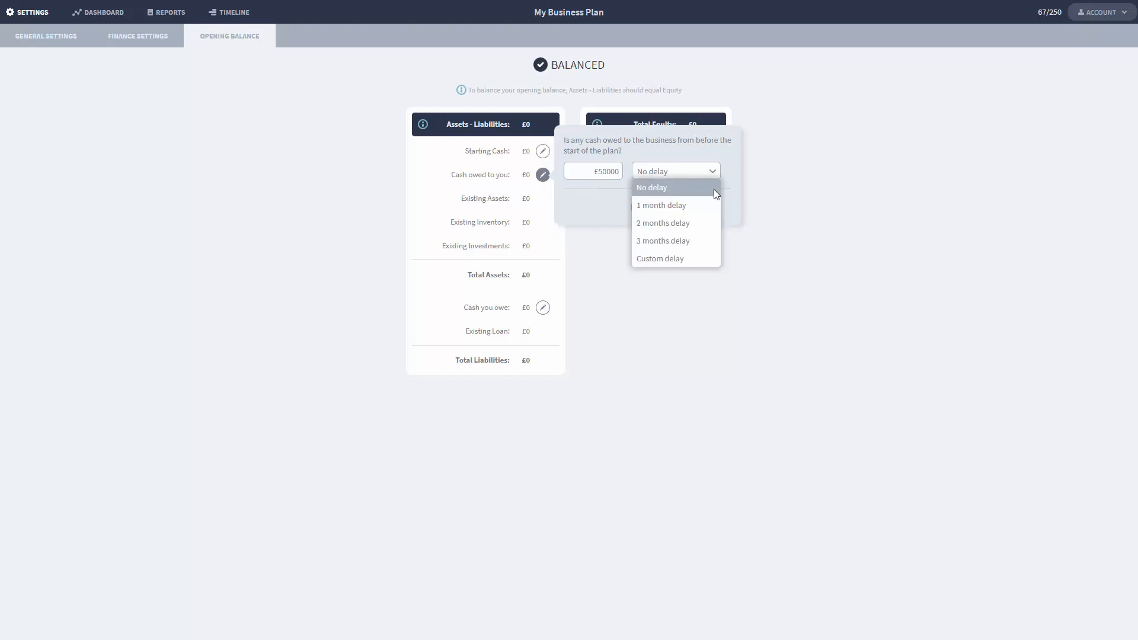
pyautogui.click(694, 204)
pyautogui.click(647, 207)
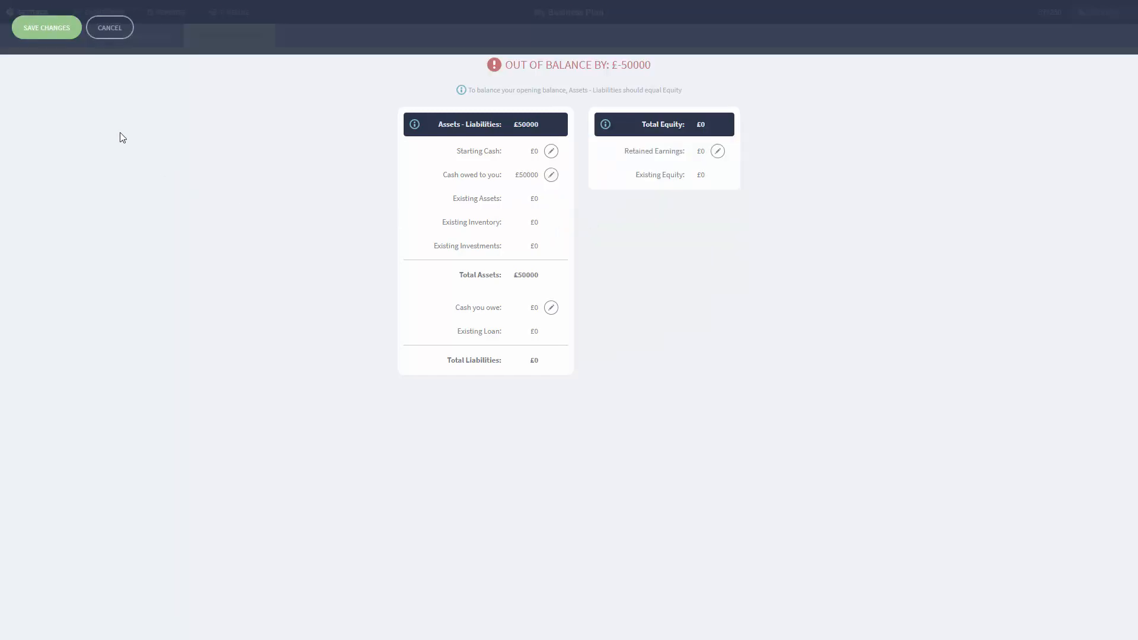
pyautogui.click(60, 31)
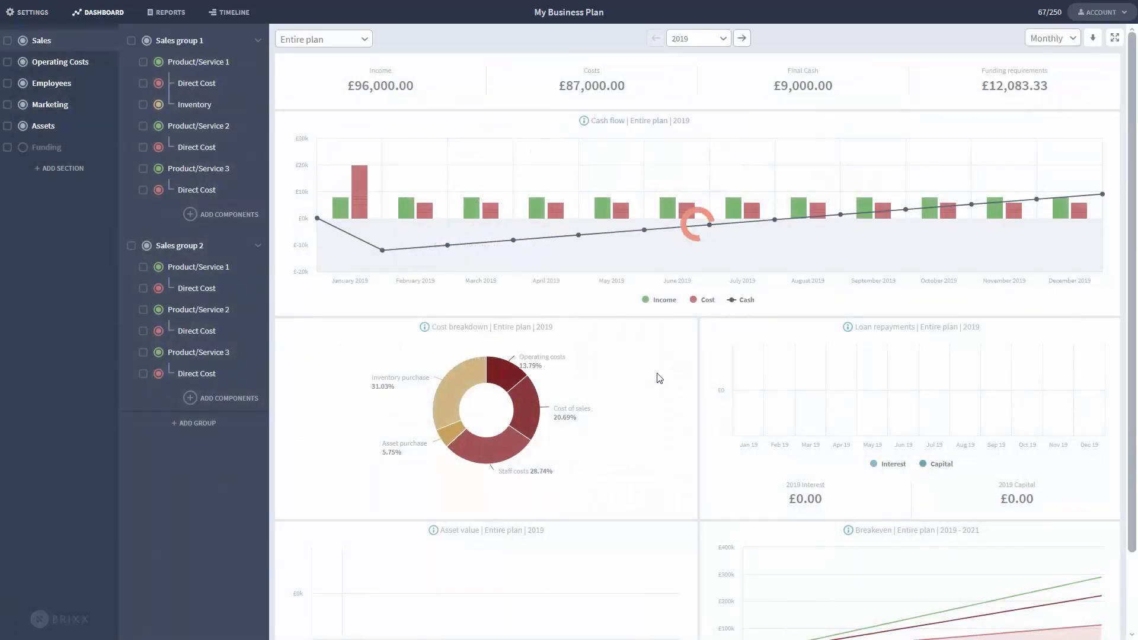
# Step: Inspect the January 2019 accounts receivable in the dashboard's asset value chart, and switch the chart to the Investments series only
pyautogui.scroll(-2, 628, 445)
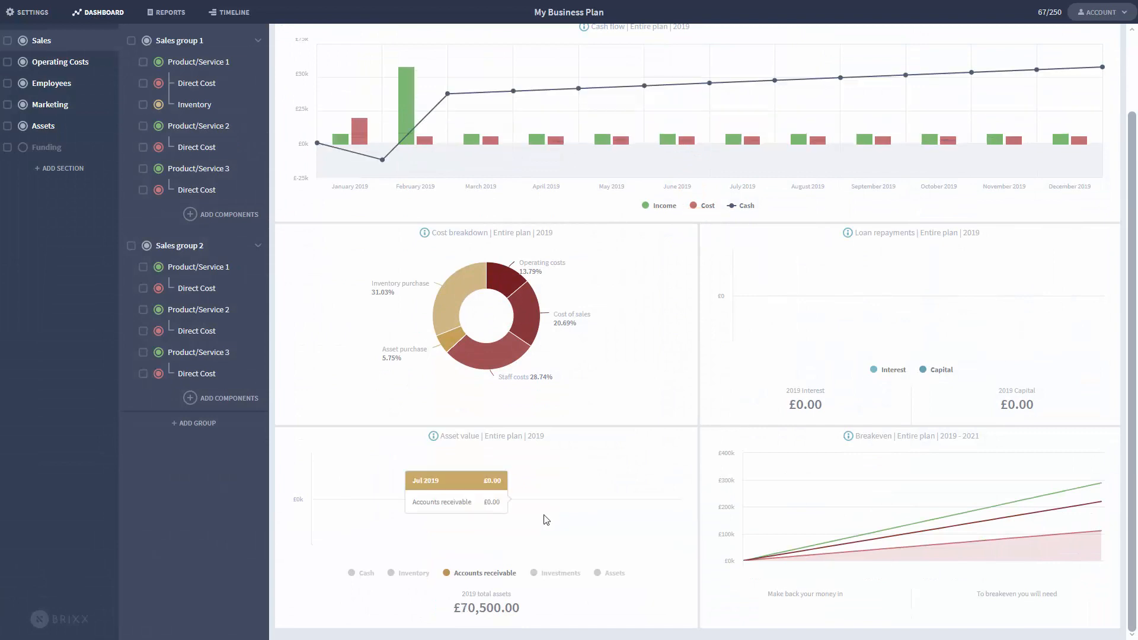
pyautogui.moveTo(368, 488)
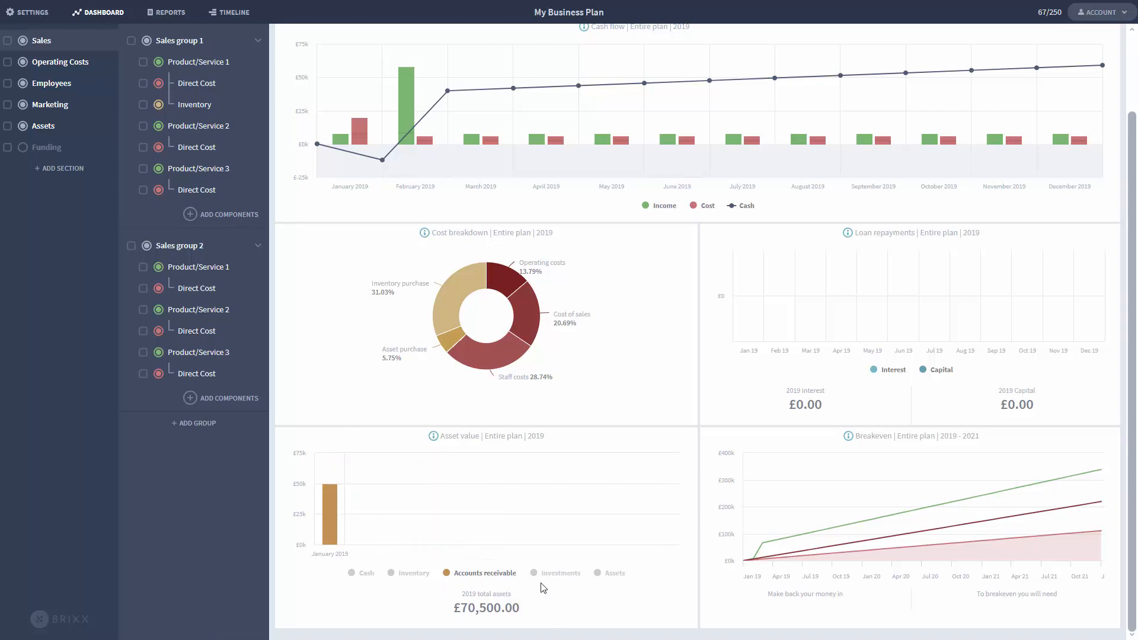
pyautogui.click(561, 574)
pyautogui.click(485, 573)
pyautogui.click(131, 246)
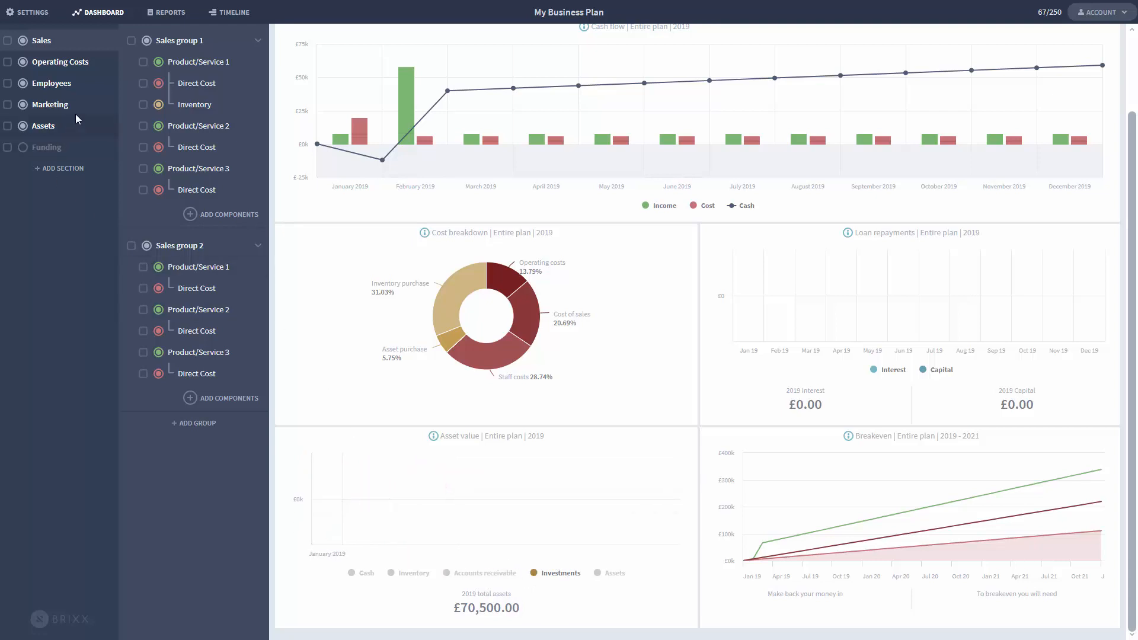
# Step: Add an Investment component to the On-site assets group in the Assets section
pyautogui.click(88, 131)
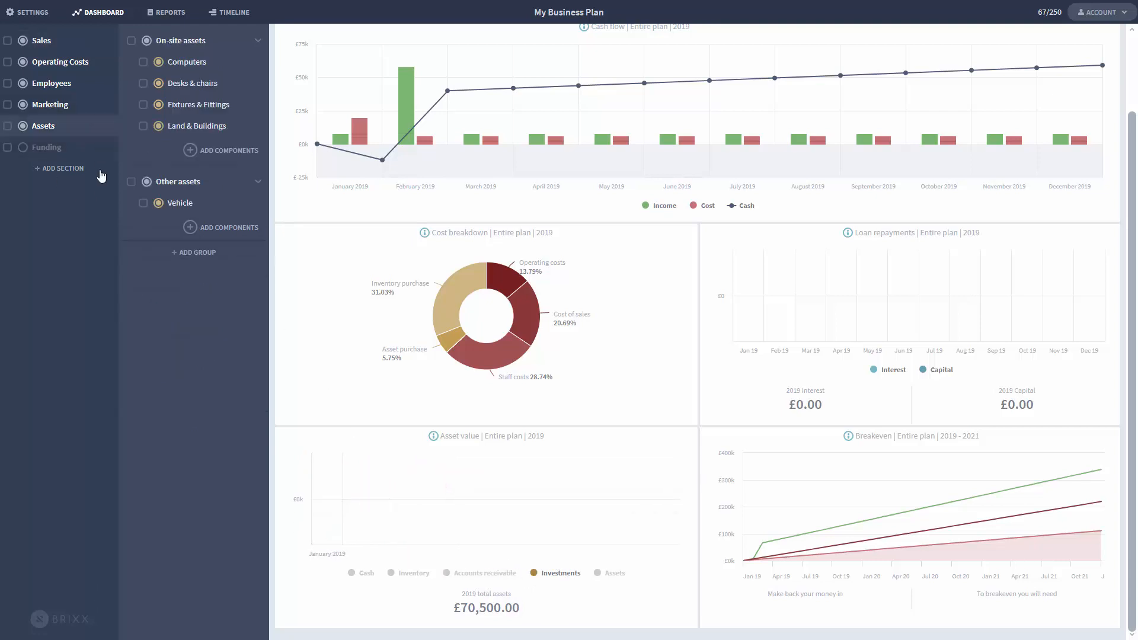
pyautogui.click(230, 151)
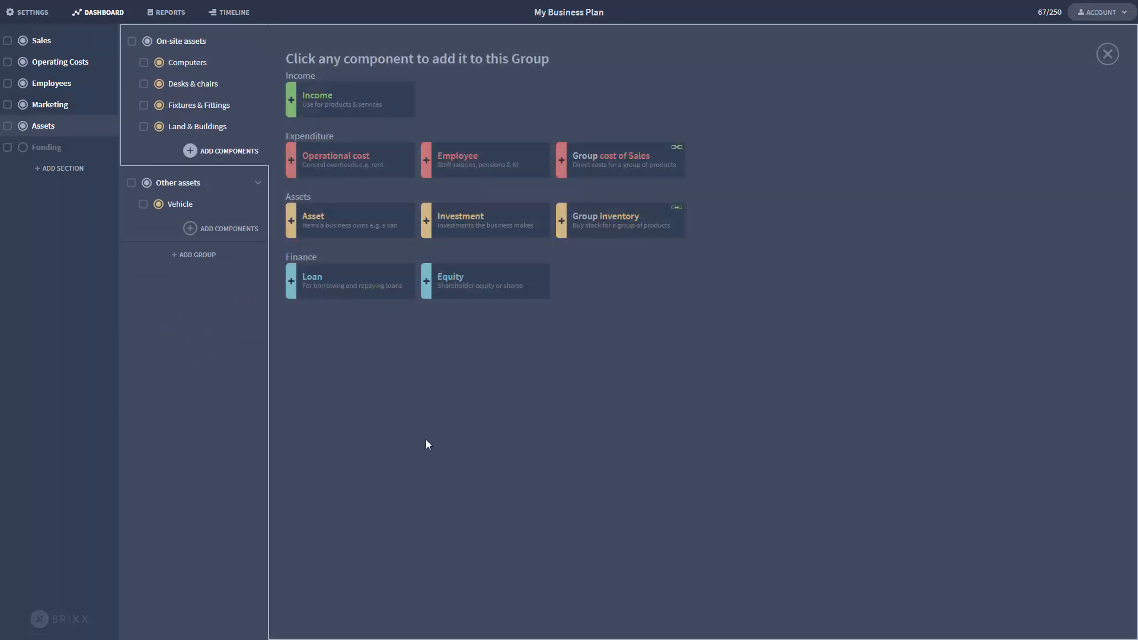
pyautogui.click(455, 231)
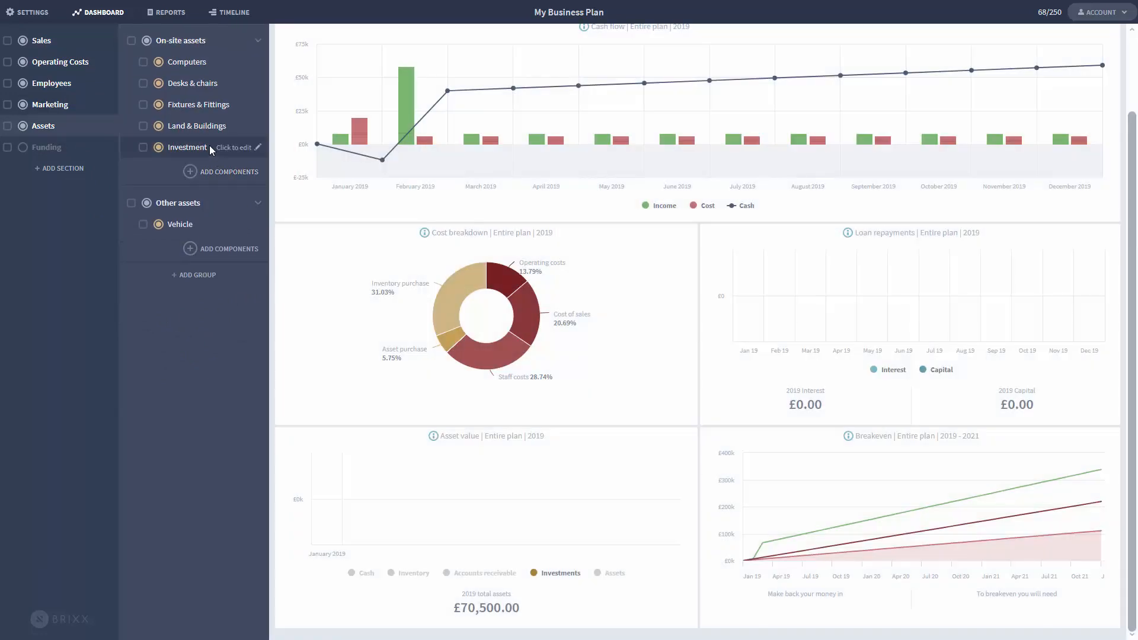
# Step: Set the Investment component to a single £50000 investment with monthly value growth and £1000 regular cash per month, and save the changes
pyautogui.click(210, 148)
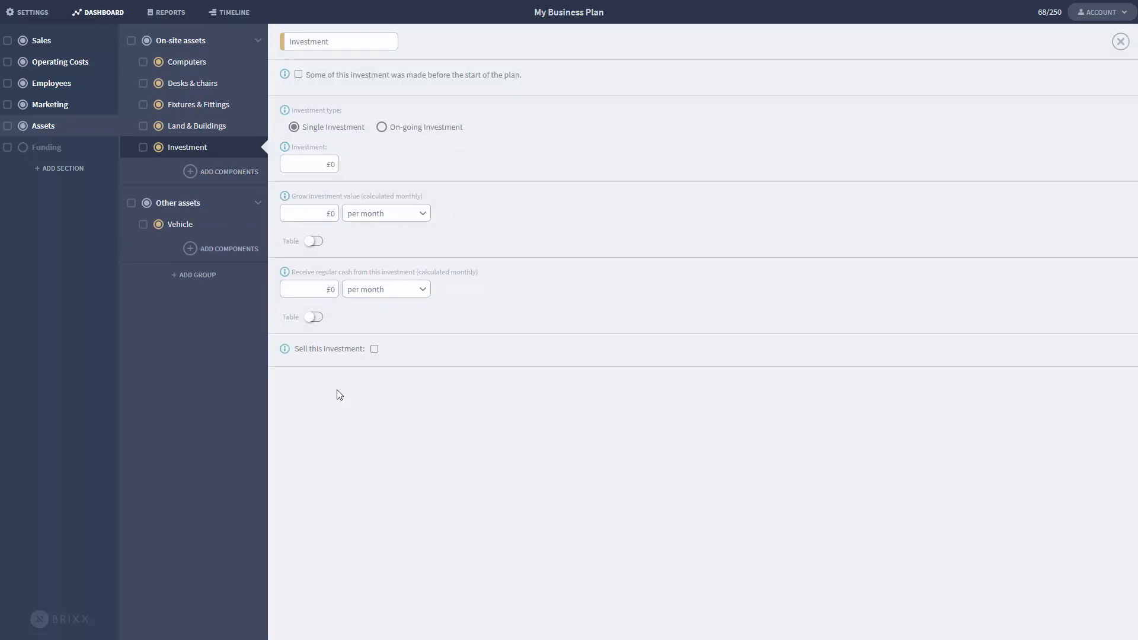
pyautogui.click(325, 167)
pyautogui.write('50000')
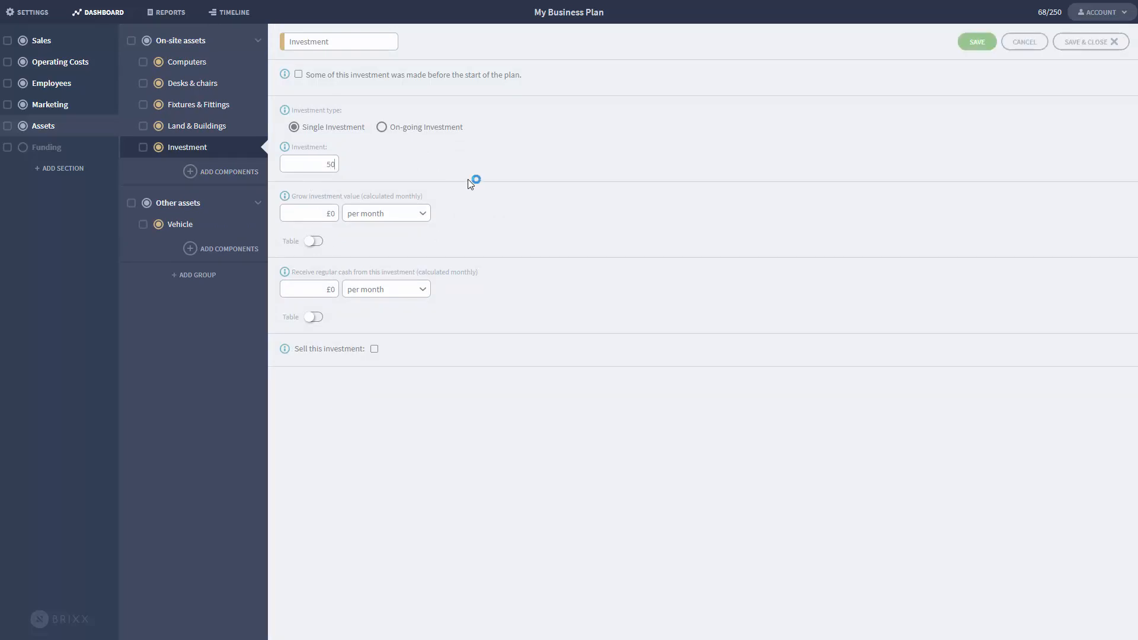
pyautogui.press('Tab')
pyautogui.write('50000')
pyautogui.click(316, 287)
pyautogui.write('1000')
pyautogui.click(1104, 42)
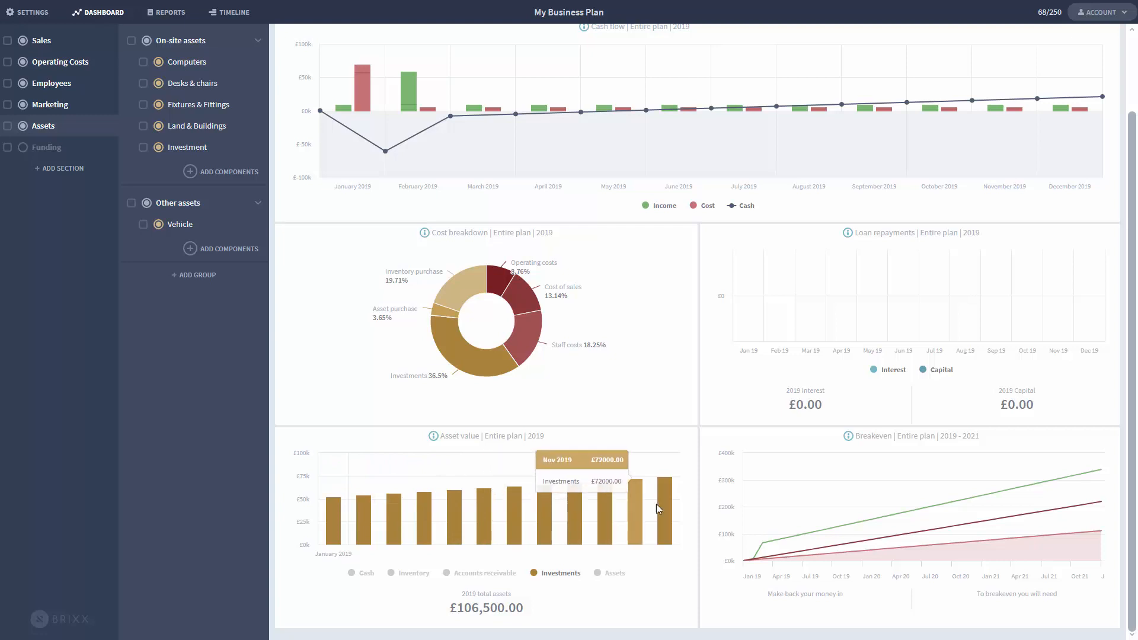
# Step: Show the Cash, Inventory, Accounts receivable and Assets series alongside Investments in the asset value chart
pyautogui.scroll(2, 634, 404)
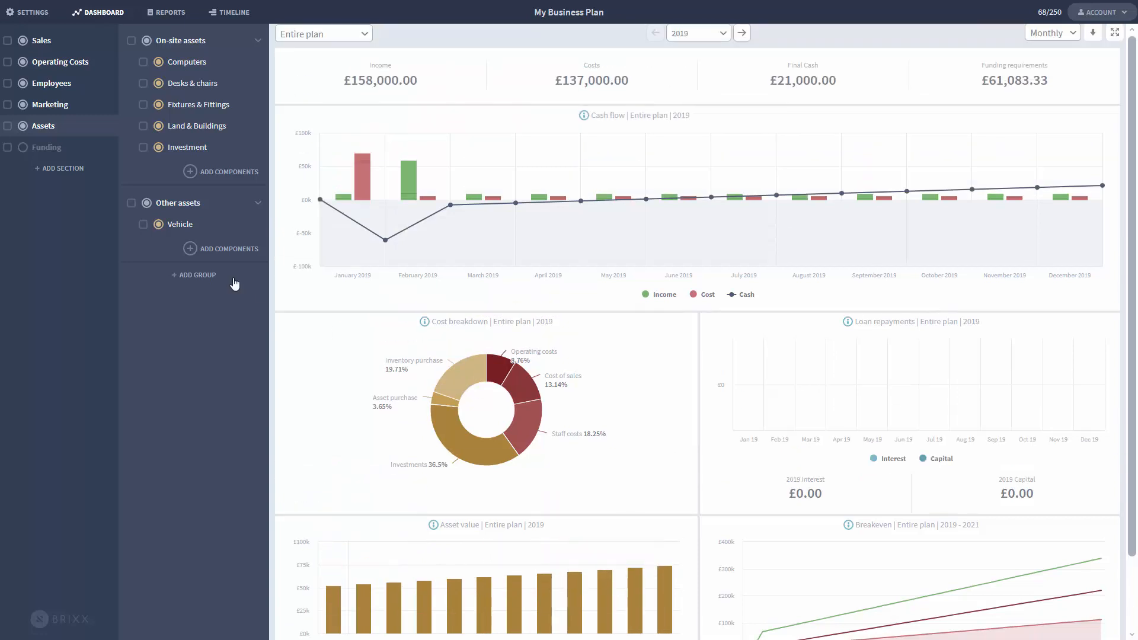
pyautogui.scroll(-2, 599, 373)
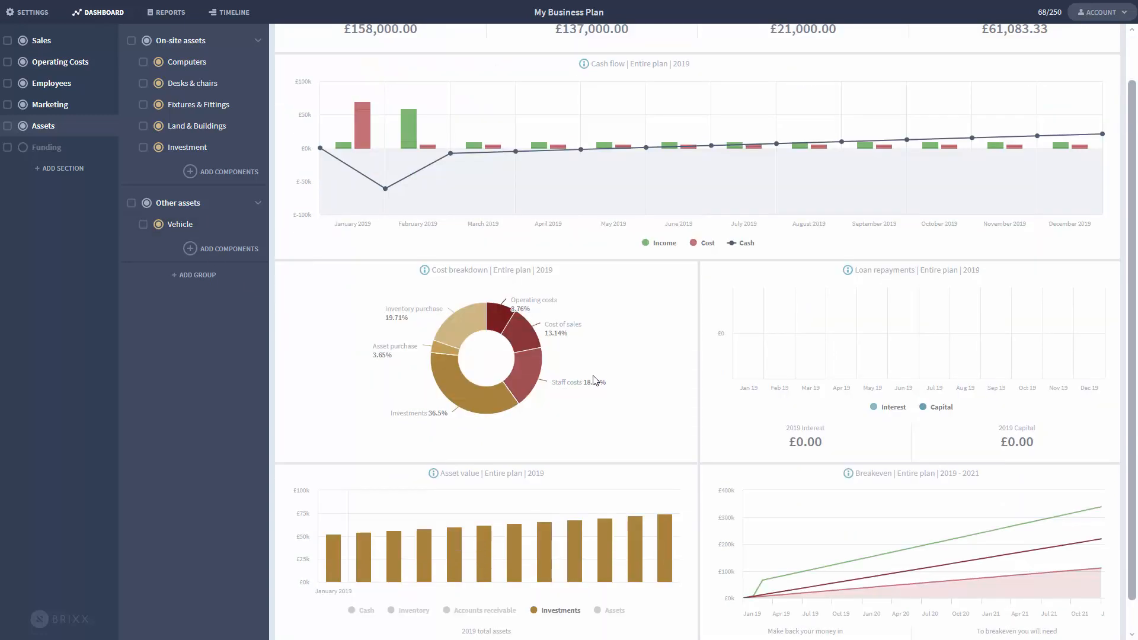
pyautogui.scroll(2, 588, 377)
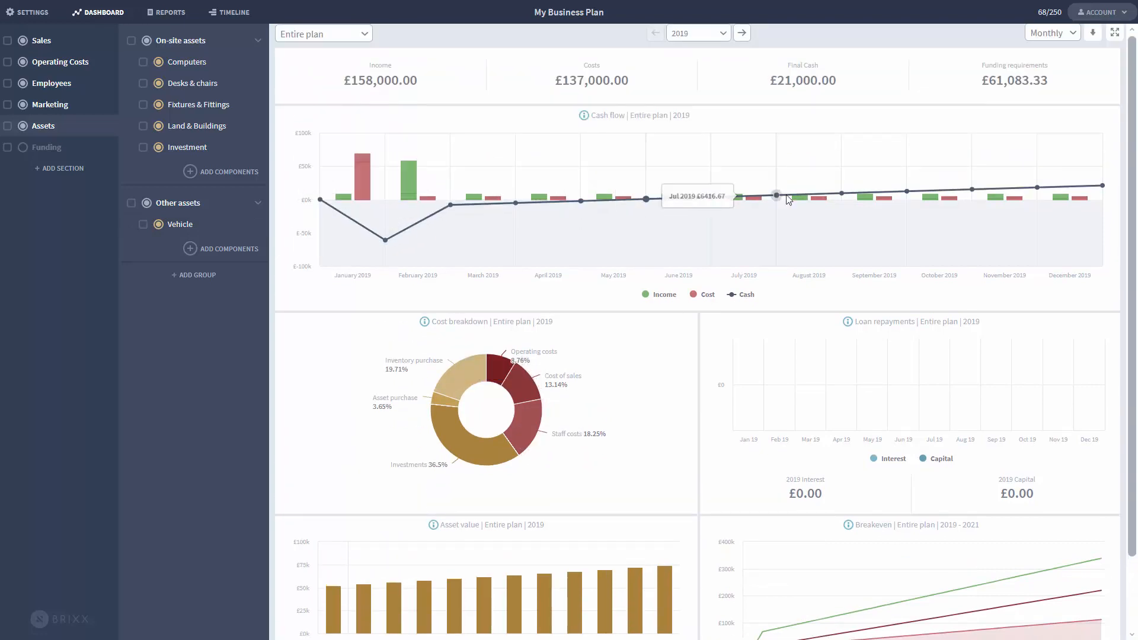
pyautogui.scroll(-2, 550, 341)
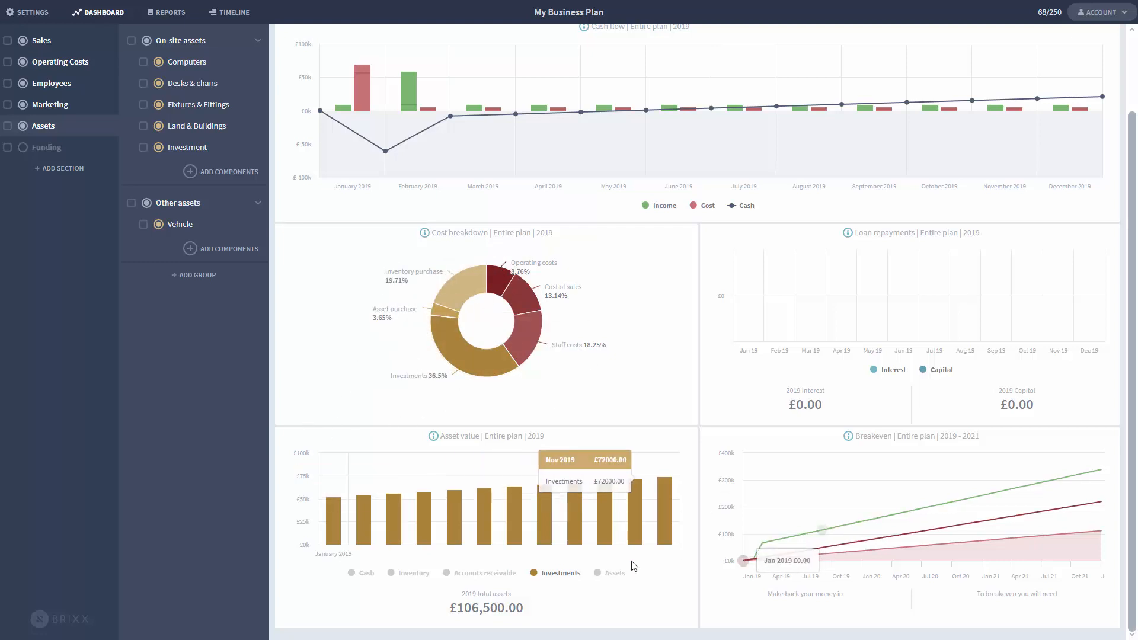
pyautogui.click(485, 574)
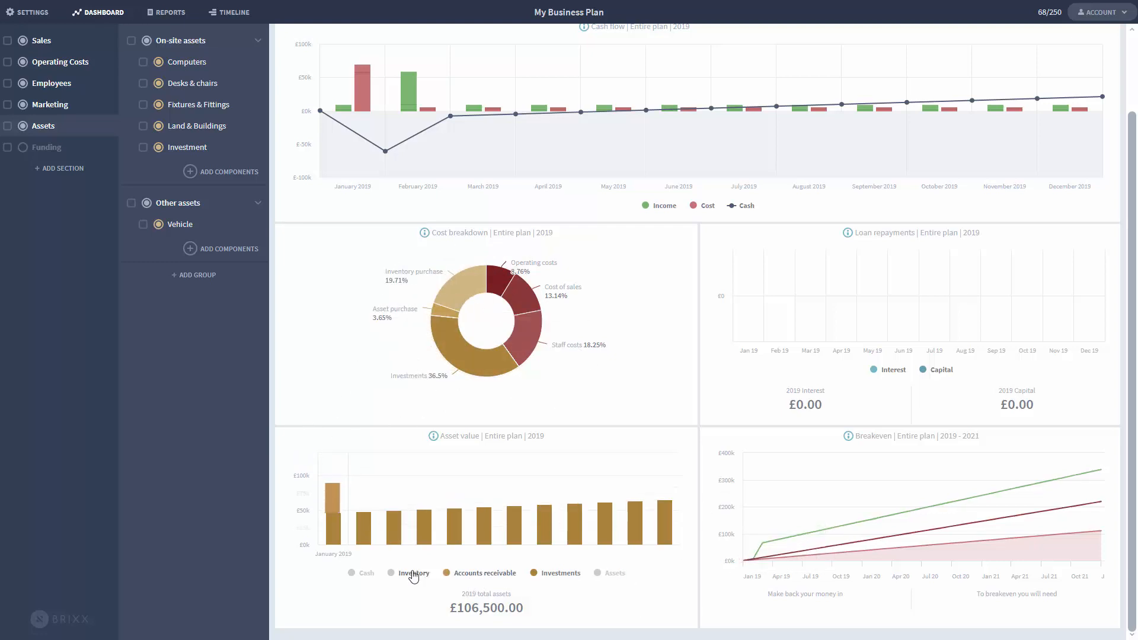
pyautogui.click(413, 574)
pyautogui.click(609, 574)
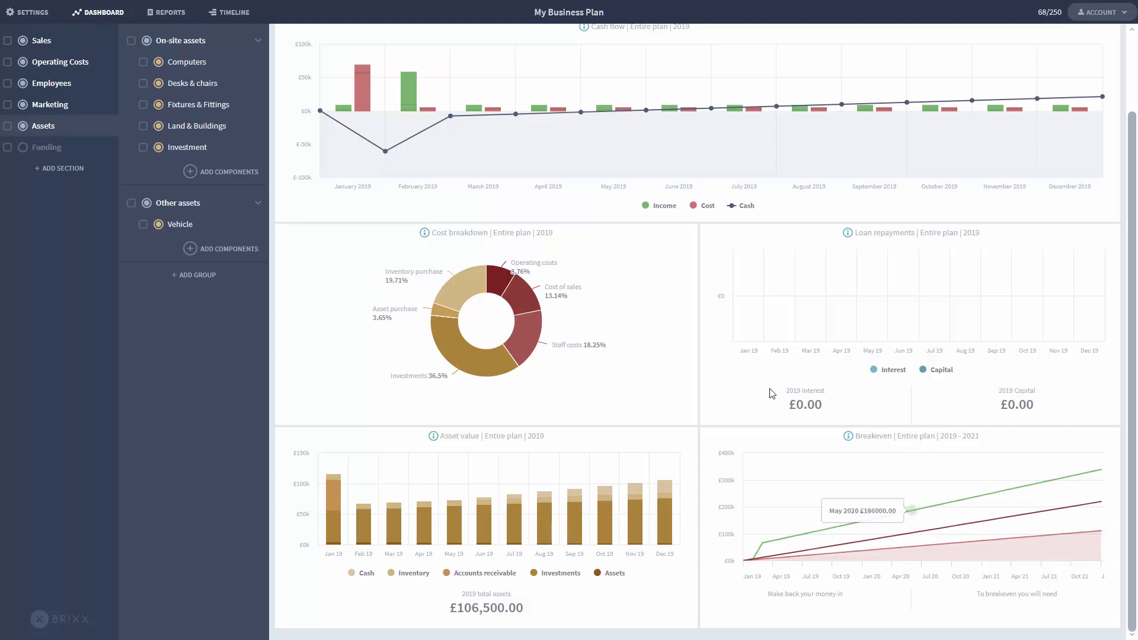
pyautogui.scroll(1, 666, 338)
pyautogui.scroll(-1, 848, 485)
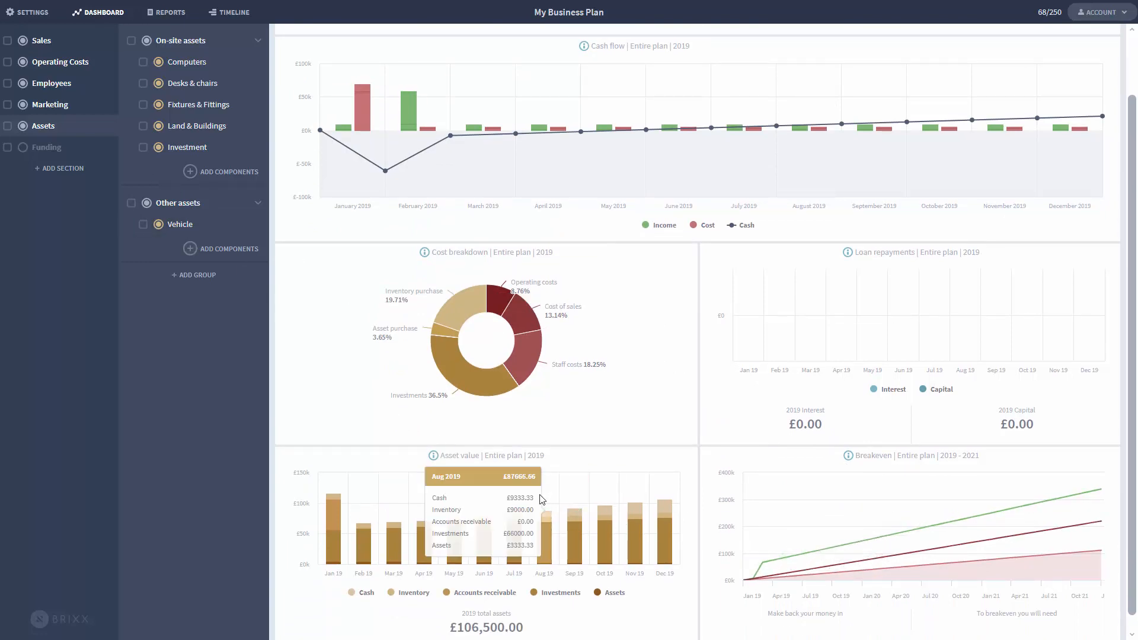
# Step: Switch off the Investment component, the On-site assets group, the Employees section and the Inventory of Product/Service 1 in Sales group 1
pyautogui.click(158, 147)
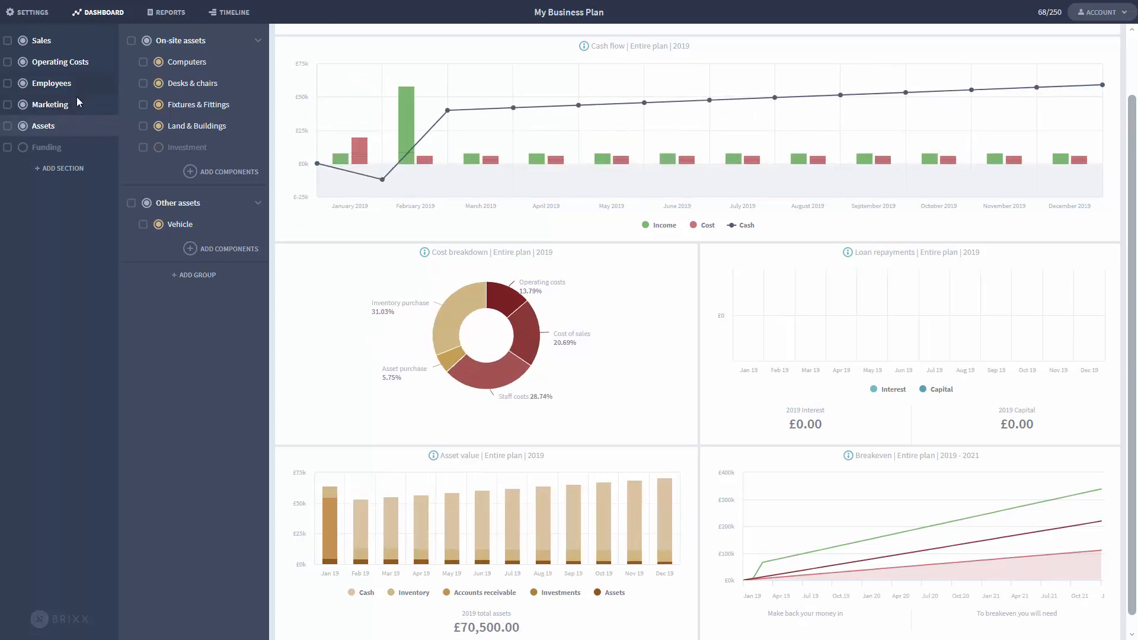
pyautogui.click(146, 40)
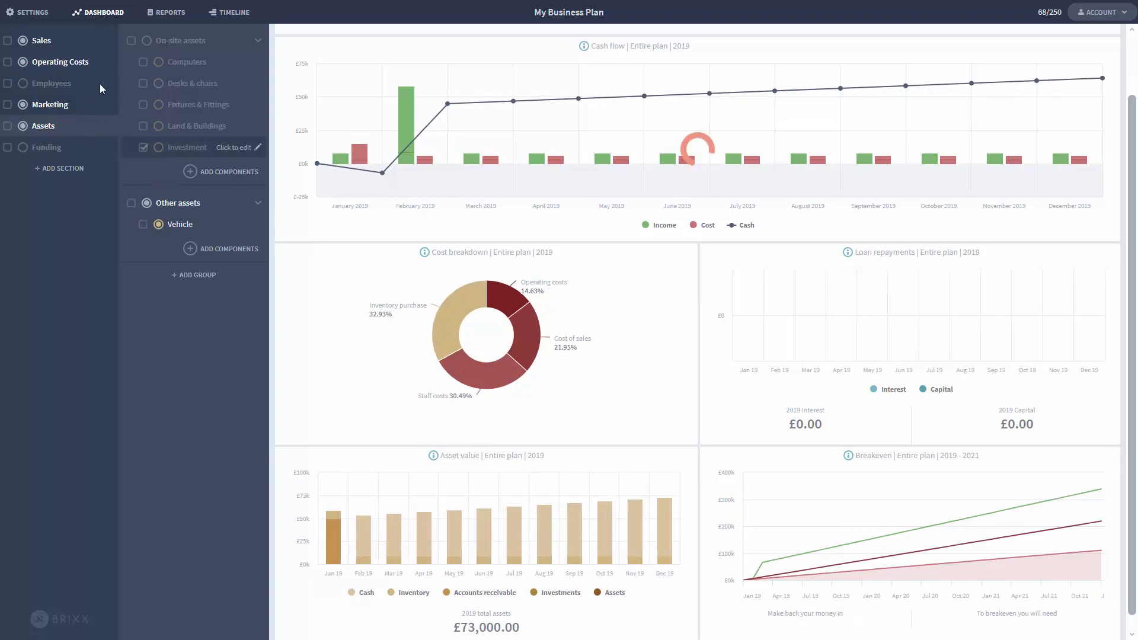
pyautogui.click(74, 40)
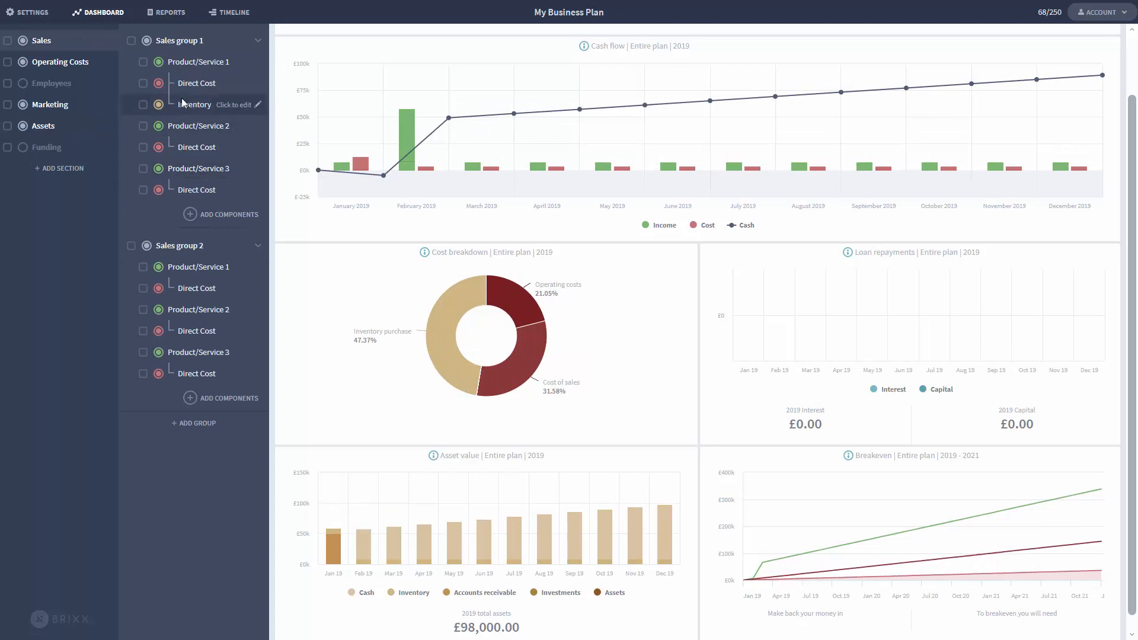
pyautogui.click(159, 104)
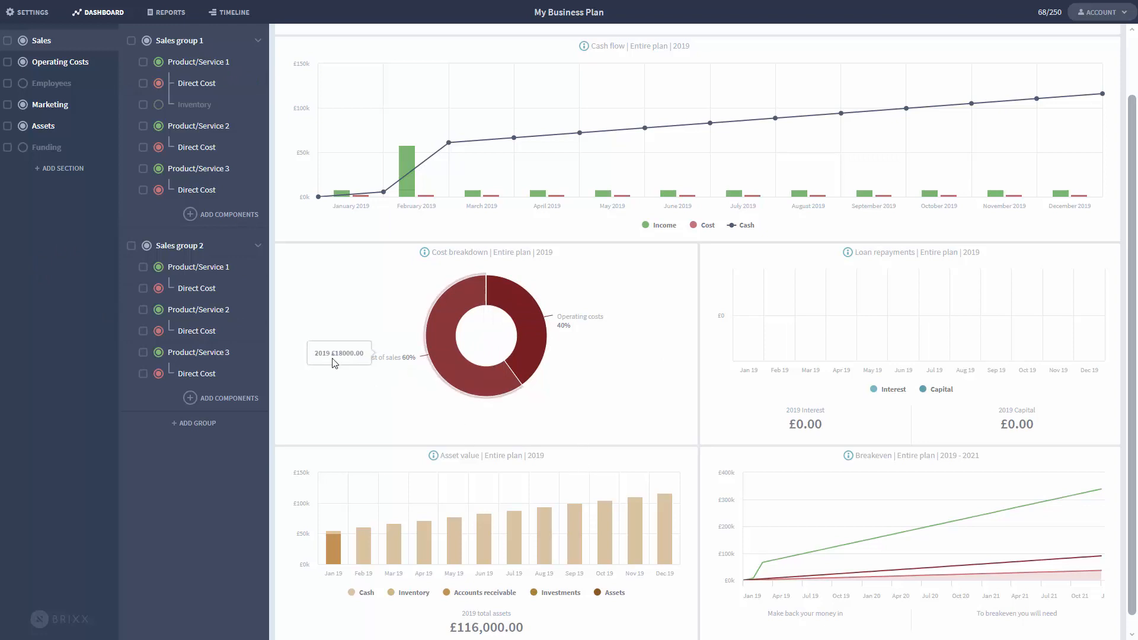
# Step: Clear the cash owed to the business from the plan's opening balance and return to the dashboard
pyautogui.moveTo(409, 162)
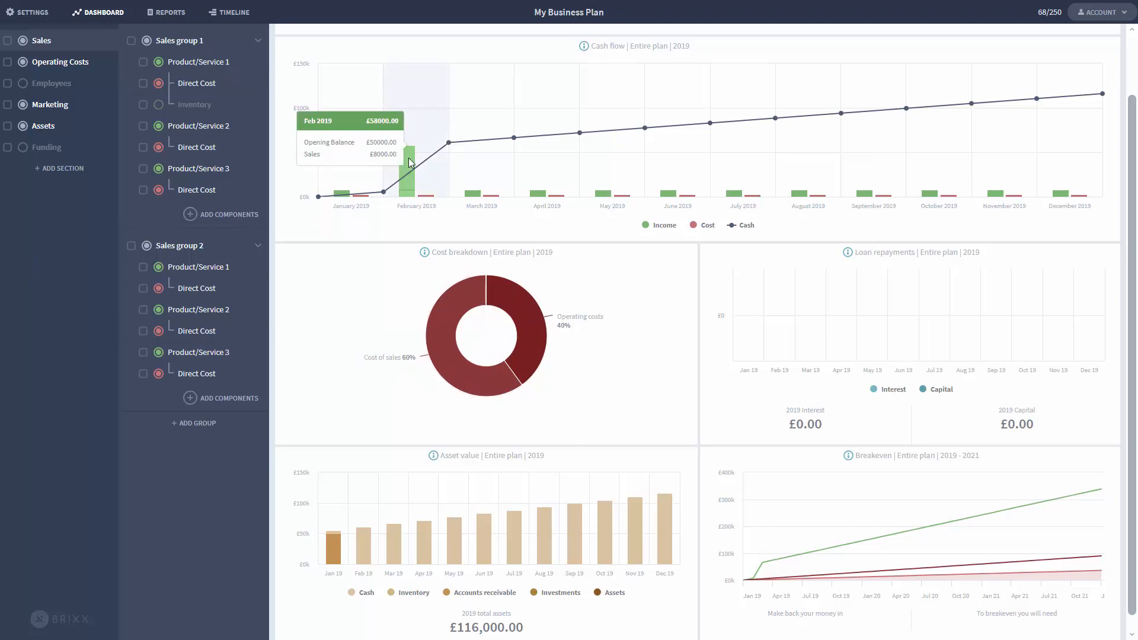
pyautogui.click(27, 12)
pyautogui.click(237, 43)
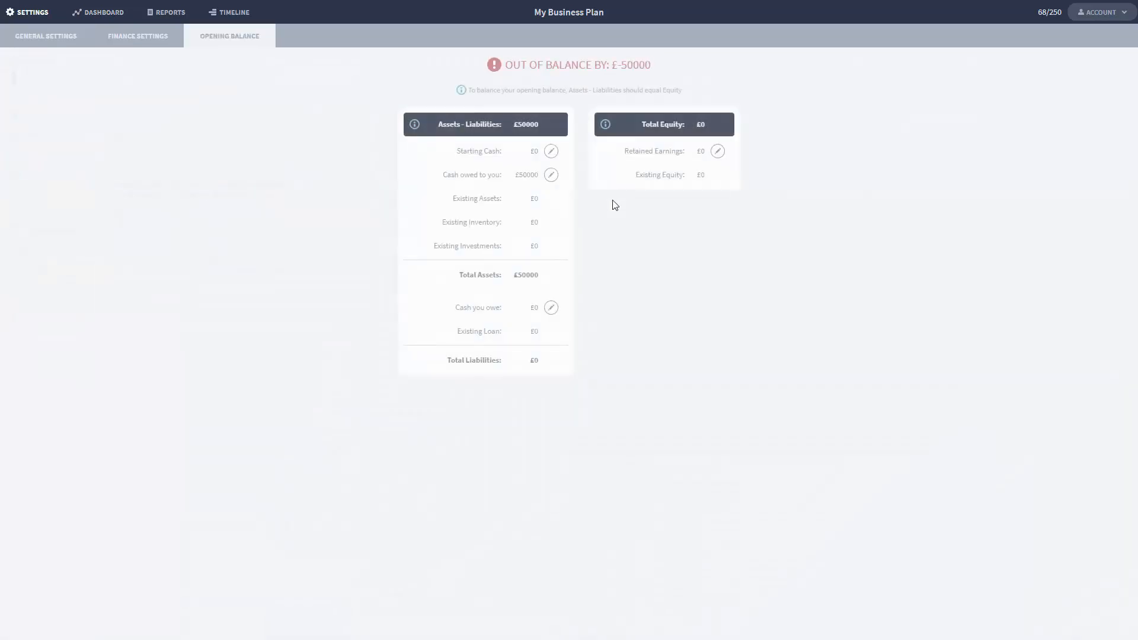
pyautogui.click(552, 175)
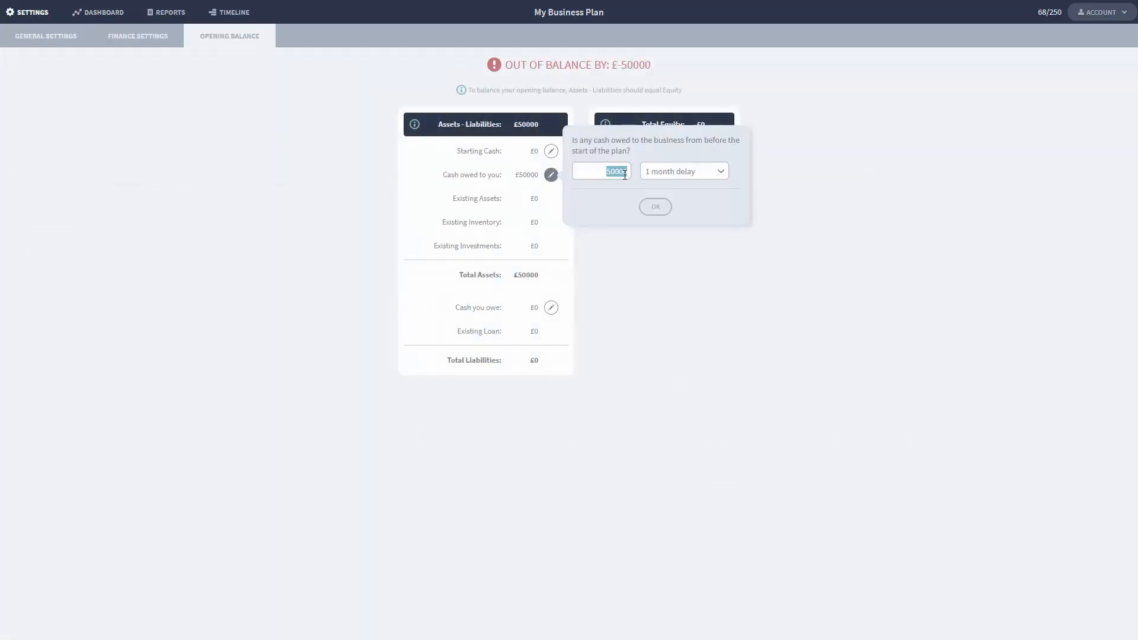
pyautogui.press('BackSpace')
pyautogui.click(657, 207)
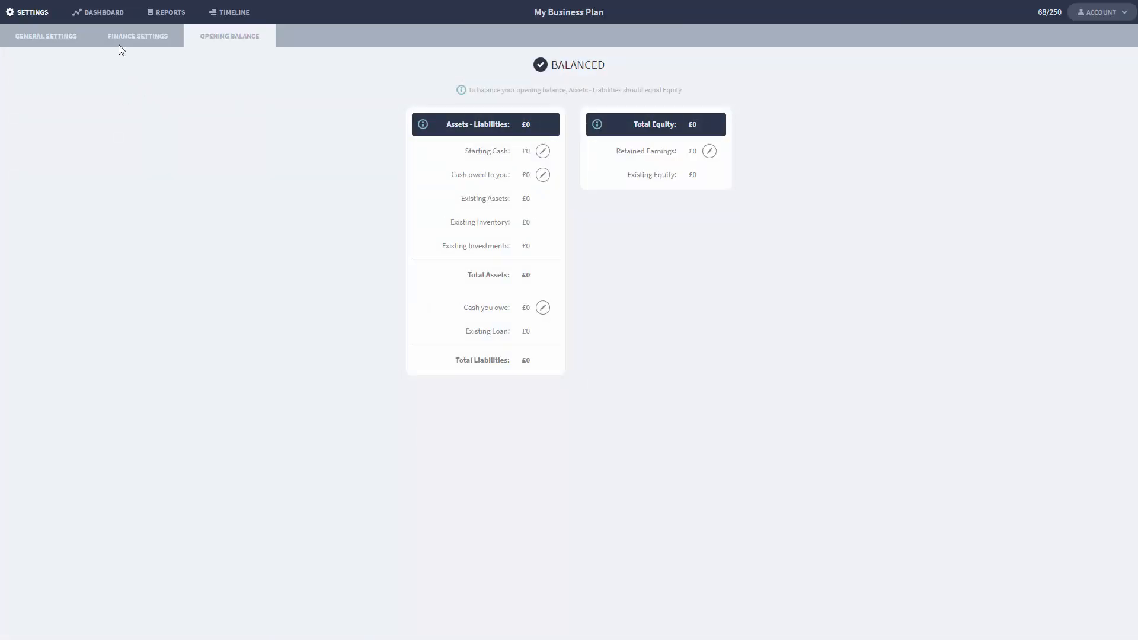
pyautogui.click(104, 12)
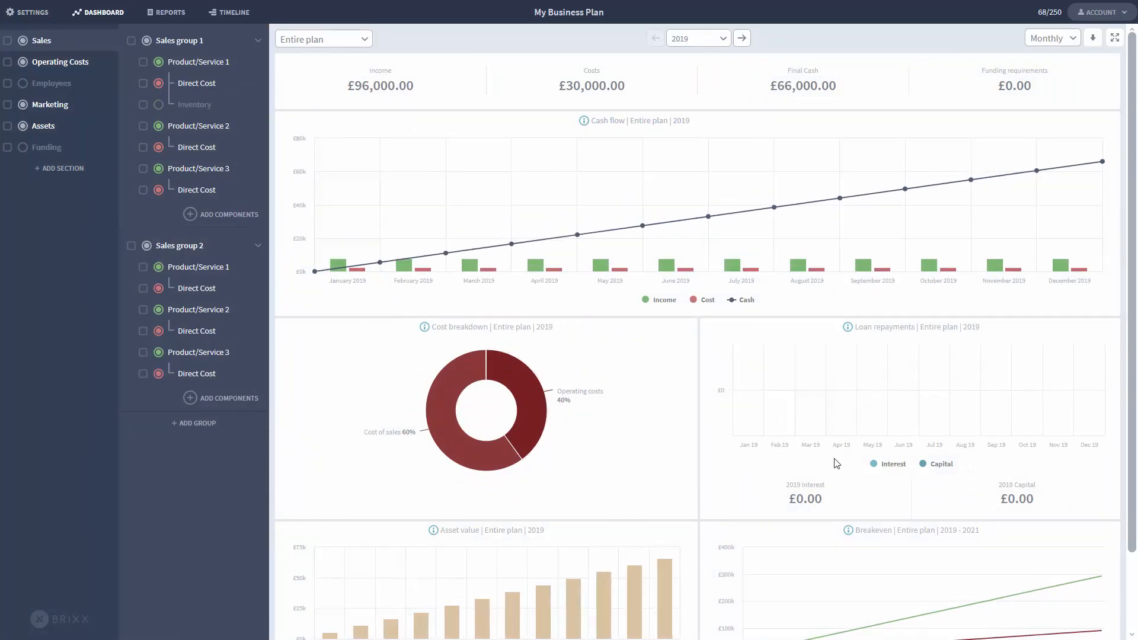
# Step: Switch off Product/Service 1 in Sales group 1 and review the dashboard charts
pyautogui.scroll(-3, 836, 463)
pyautogui.scroll(3, 798, 408)
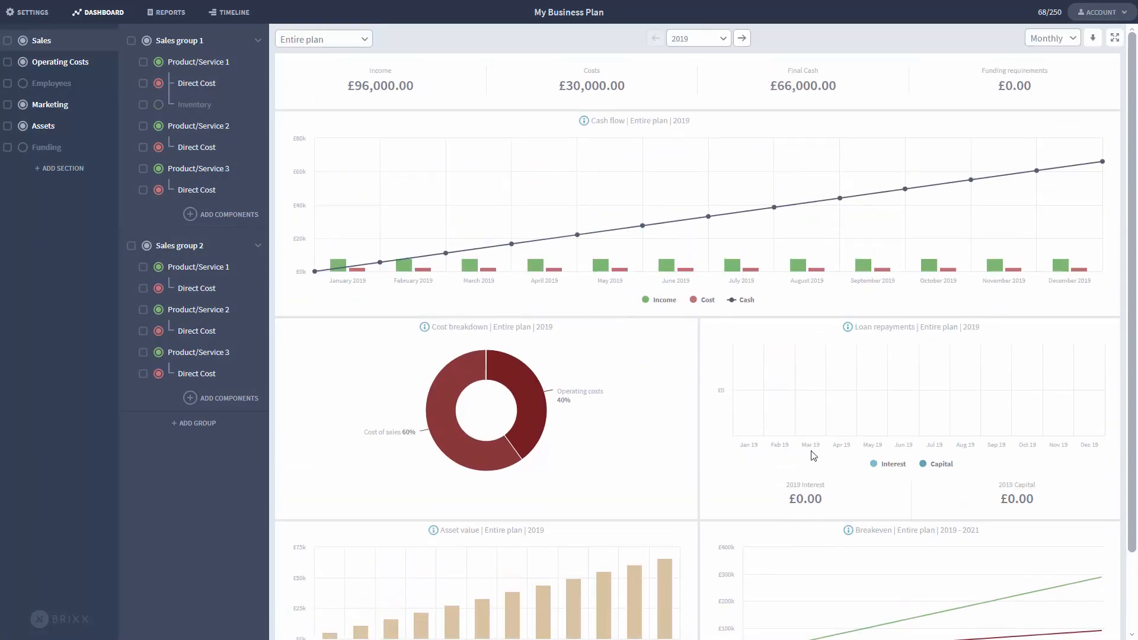
pyautogui.scroll(-3, 632, 377)
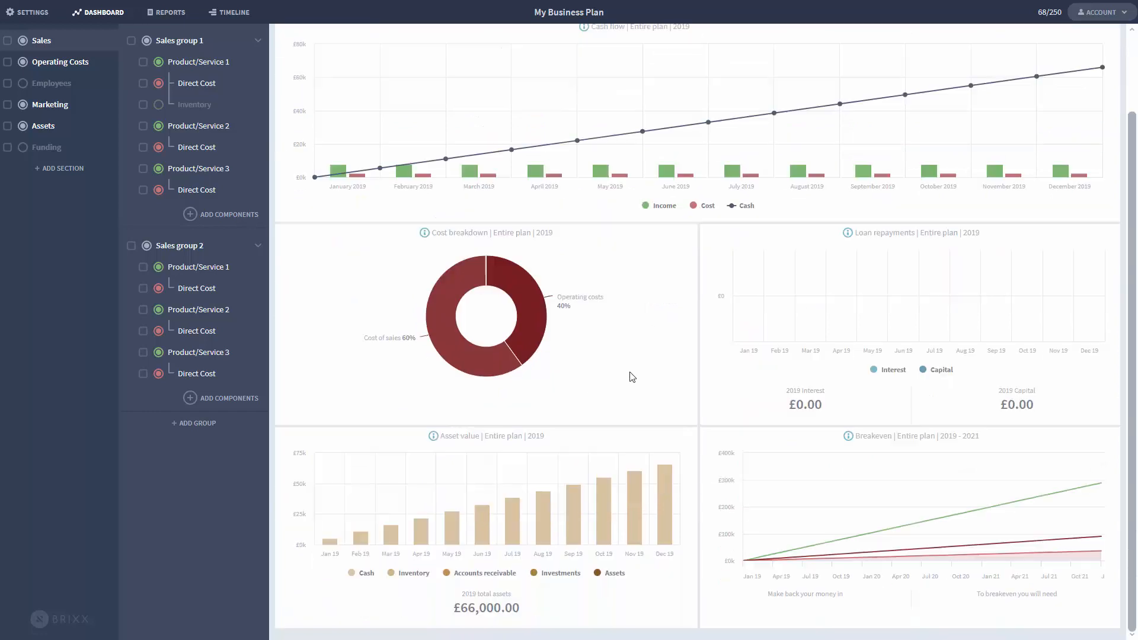
pyautogui.scroll(3, 597, 372)
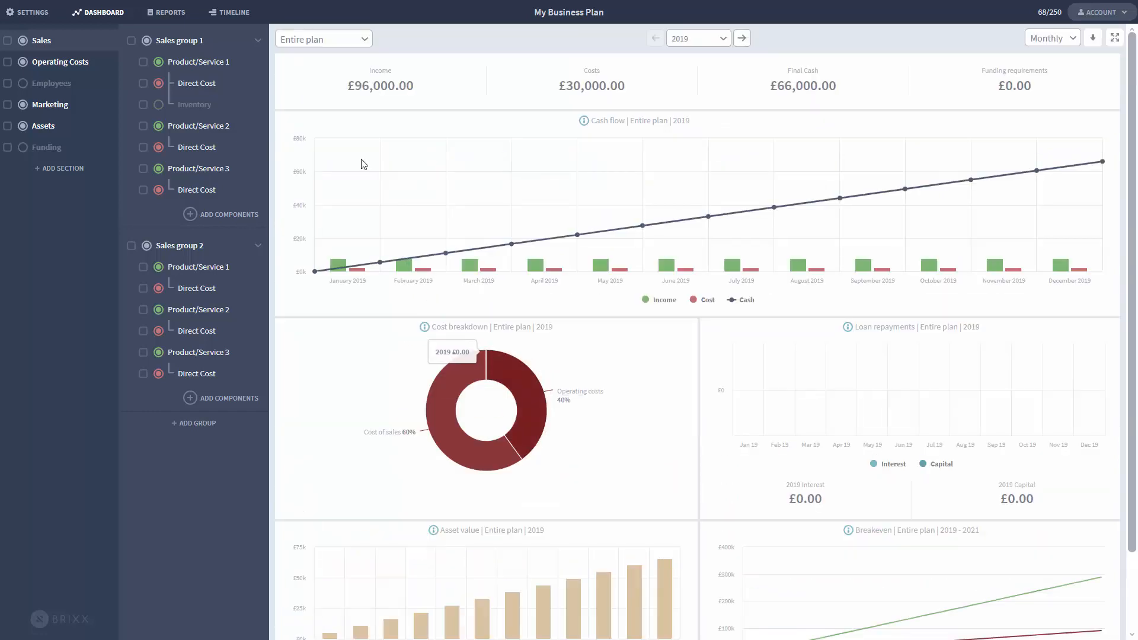
pyautogui.click(158, 62)
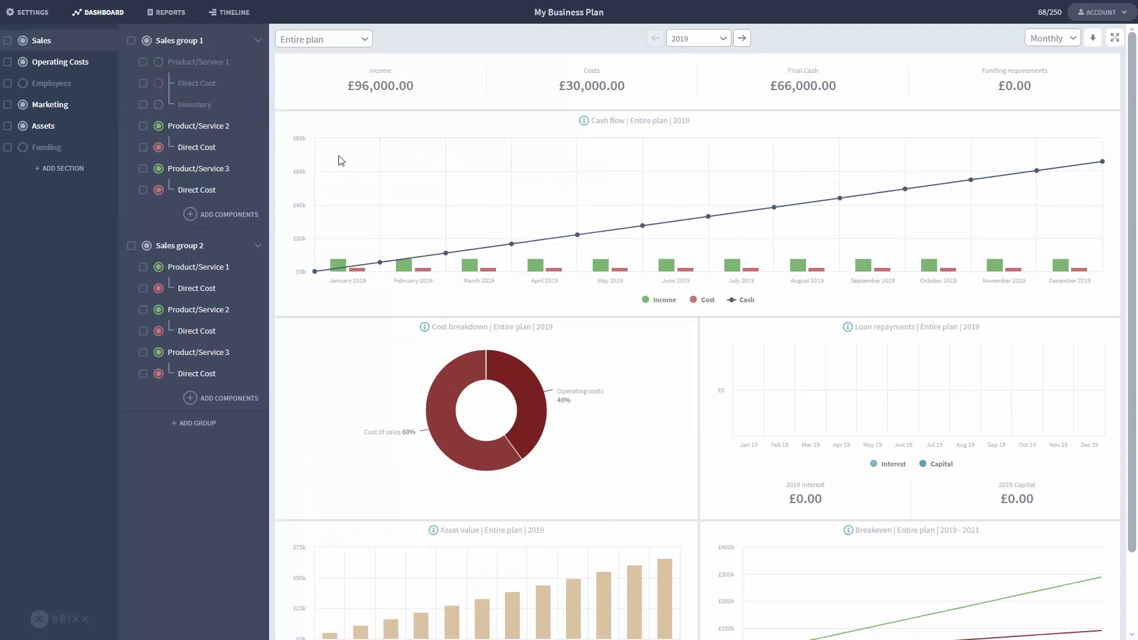
pyautogui.scroll(-3, 561, 399)
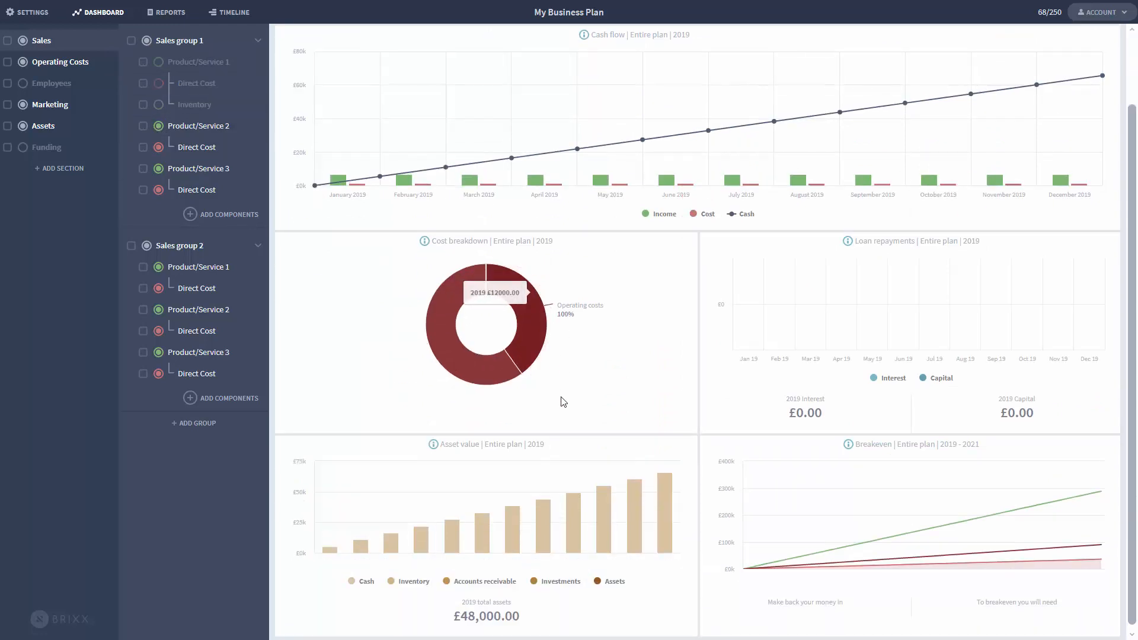
pyautogui.scroll(3, 590, 411)
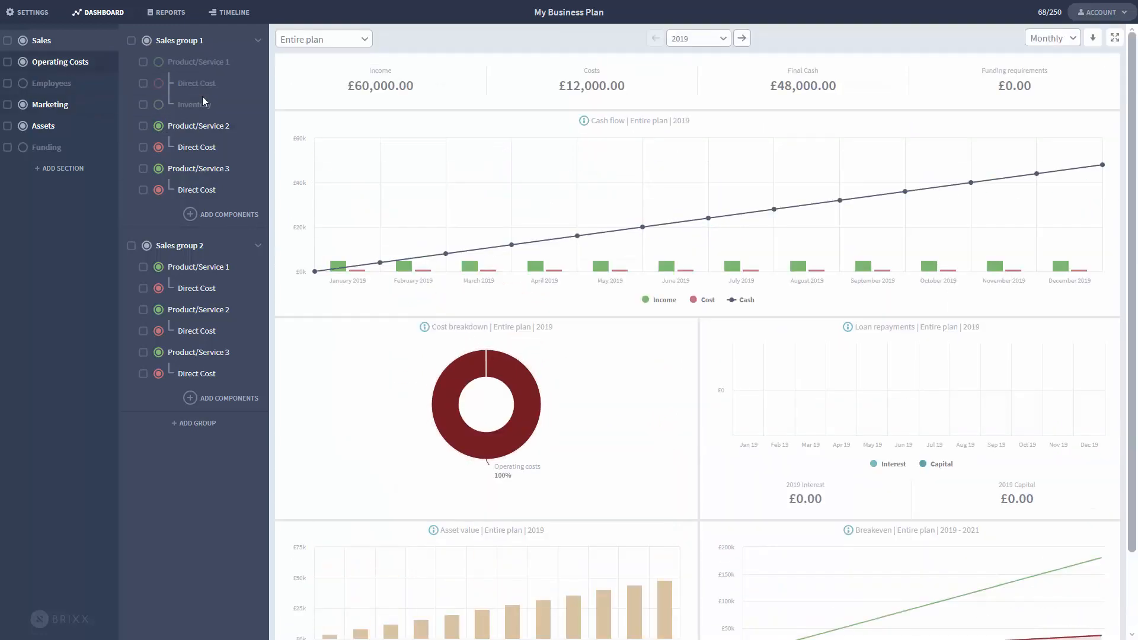
# Step: Set the Business Rates cost to £60000 for January 2019 in its monthly table, and save the changes
pyautogui.click(222, 83)
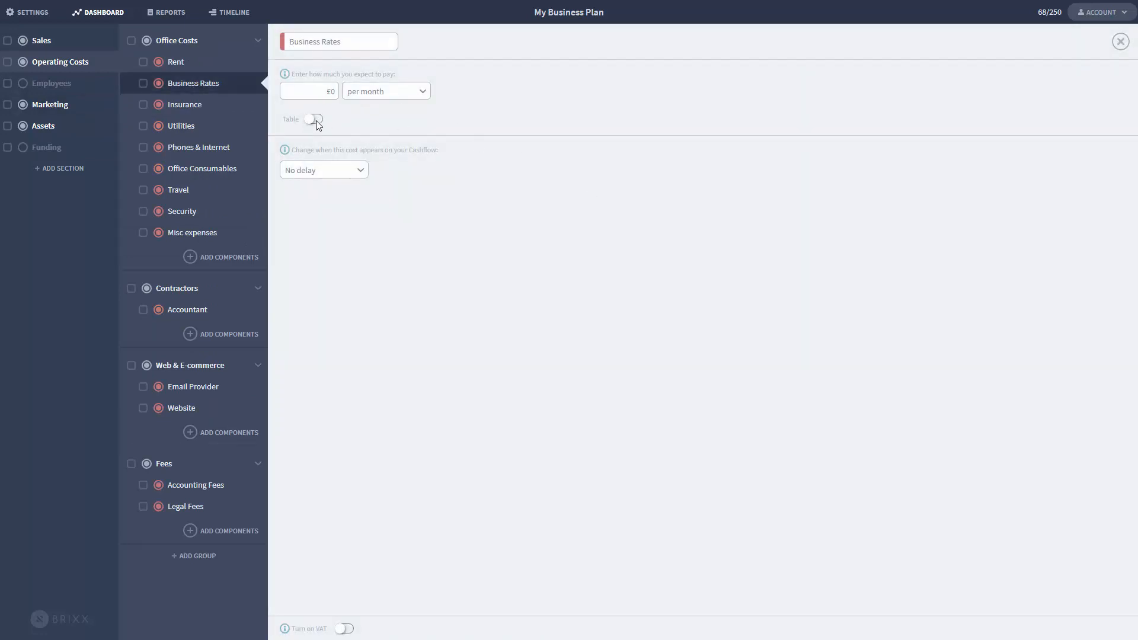
pyautogui.click(315, 120)
pyautogui.write('5000')
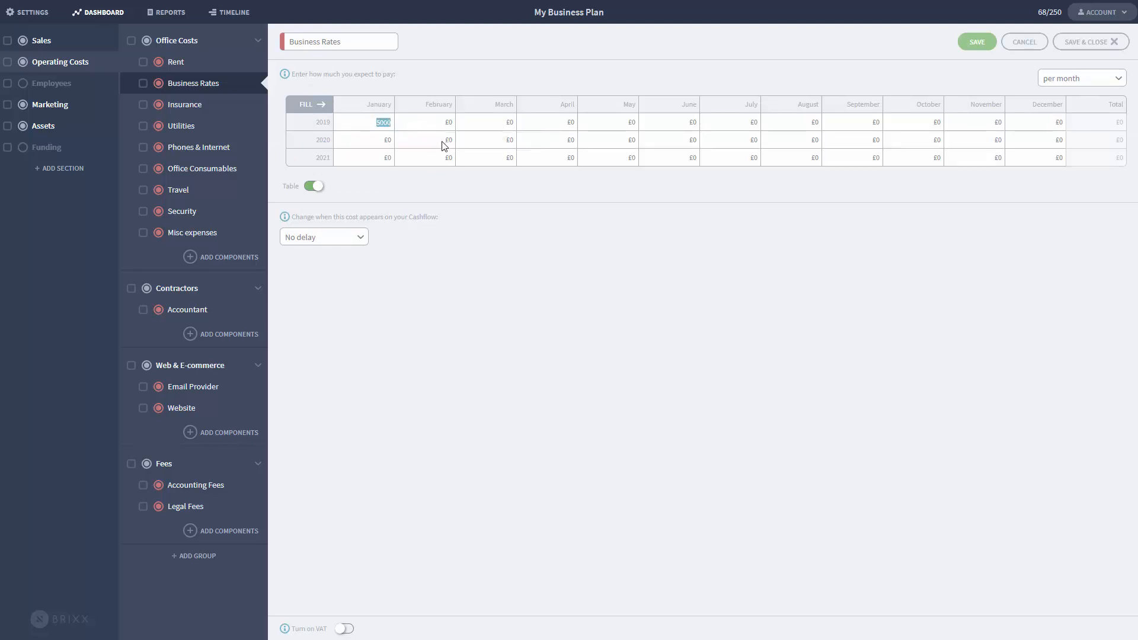
pyautogui.write('60000')
pyautogui.click(582, 192)
pyautogui.click(1083, 41)
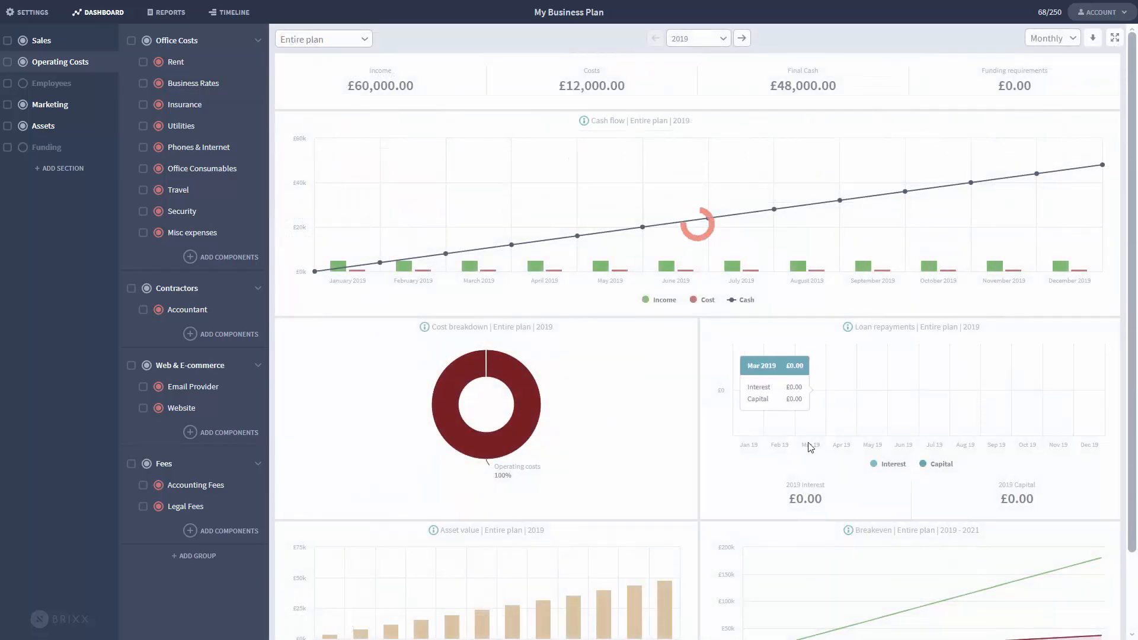
# Step: Switch off Product/Service 2 in Sales group 1 and the Rent operating cost, and view the breakeven chart with the Sales components listed
pyautogui.click(84, 45)
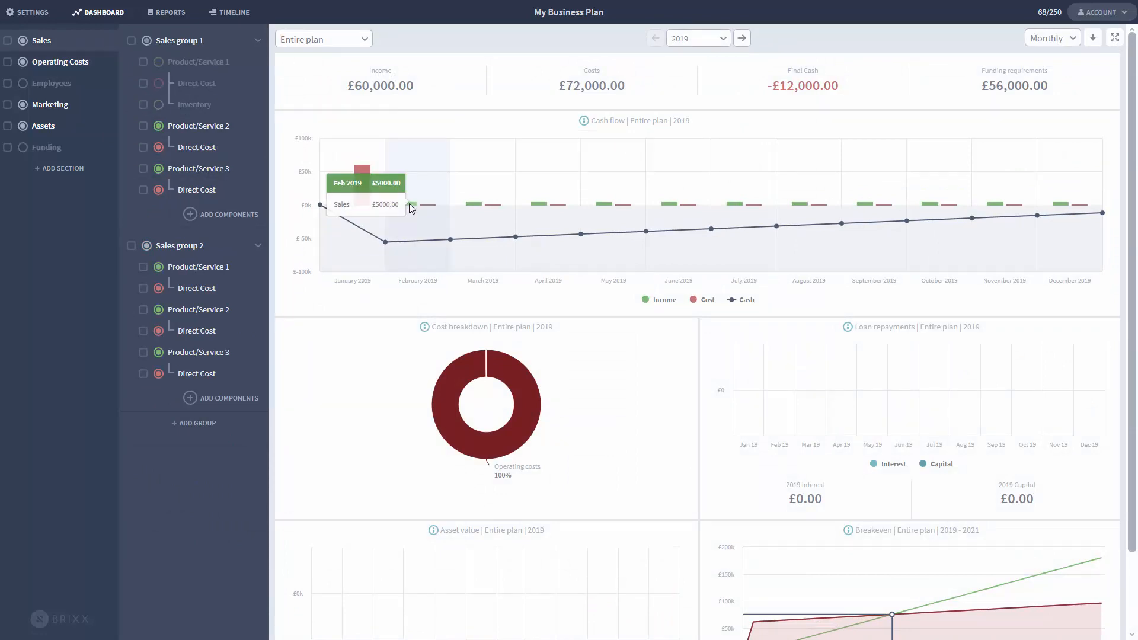
pyautogui.click(158, 126)
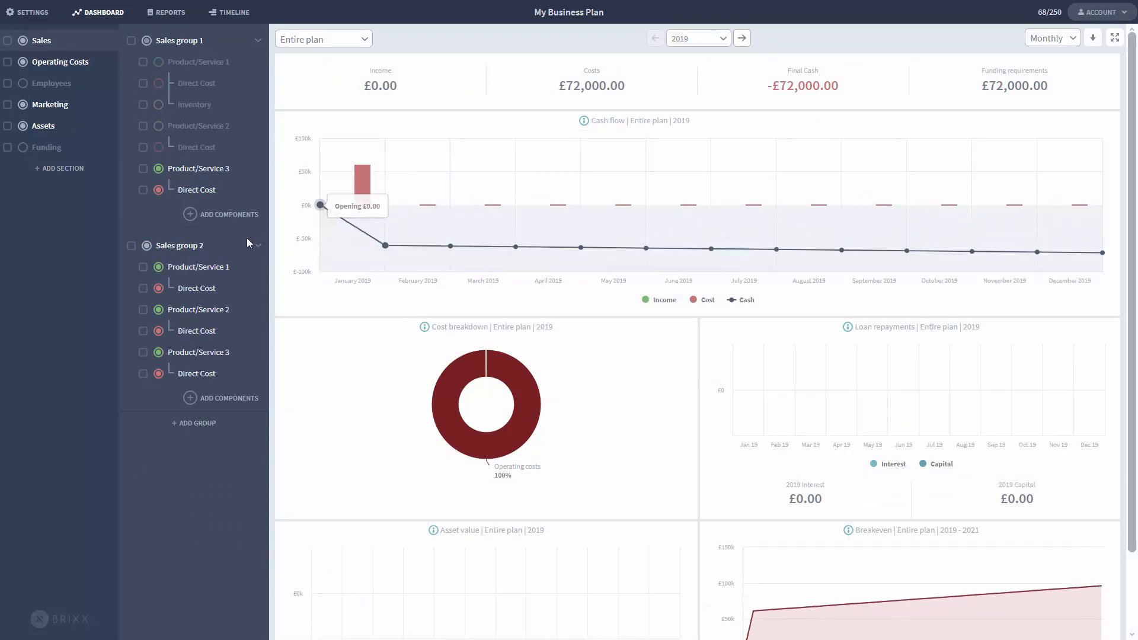
pyautogui.click(54, 65)
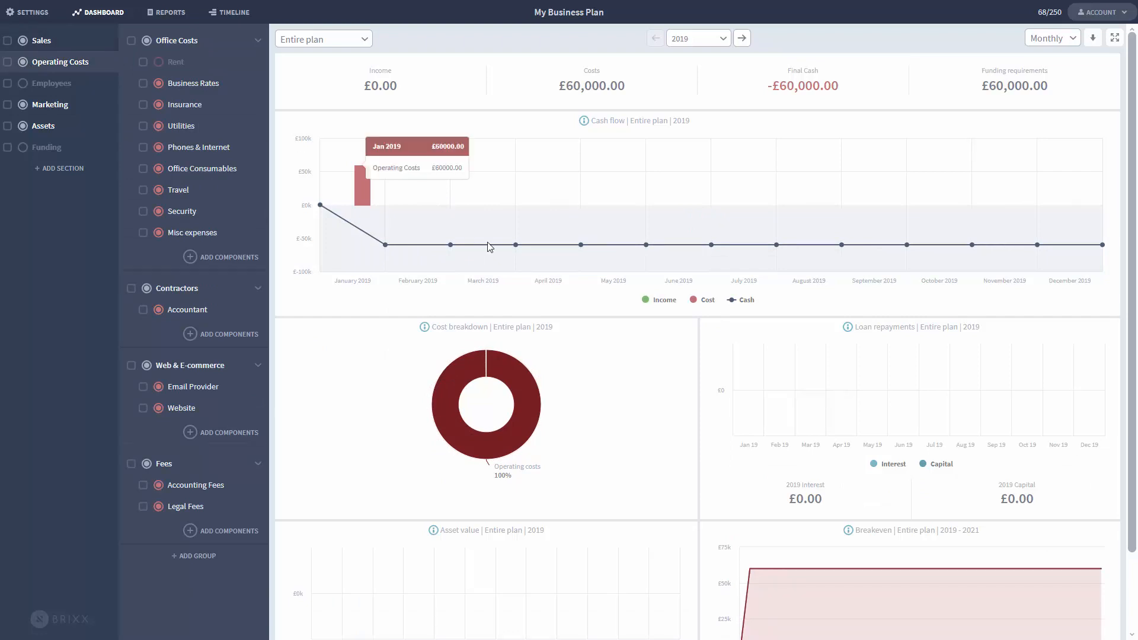
pyautogui.click(61, 48)
pyautogui.scroll(-2, 724, 419)
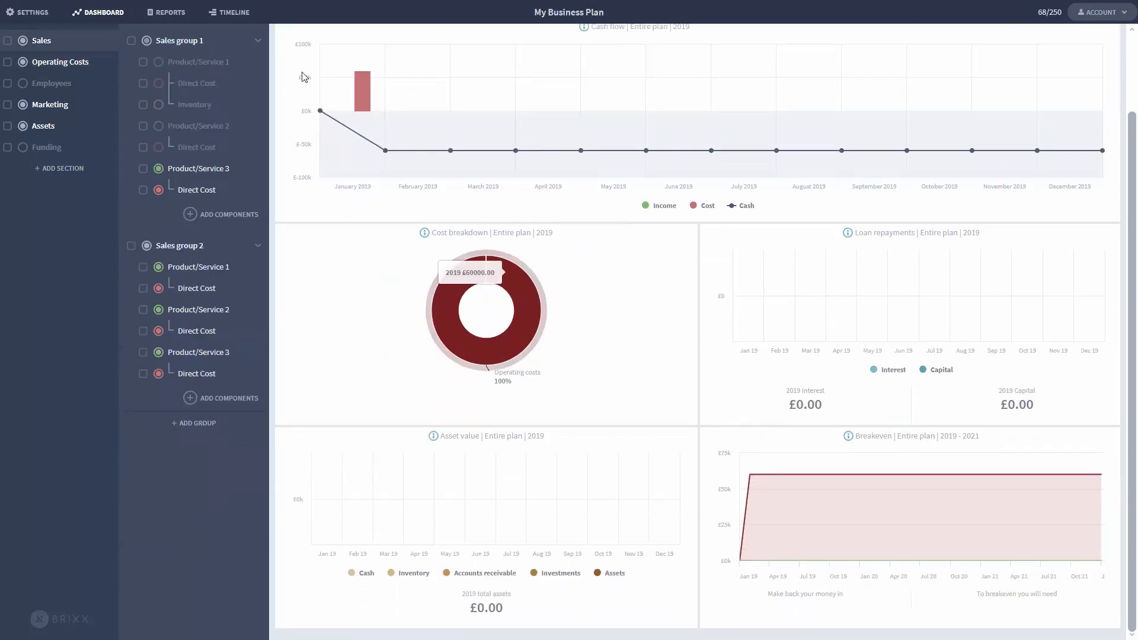
# Step: Set the income forecast of Product/Service 3 in Sales group 1 to £10000 per month and save it
pyautogui.moveTo(365, 93)
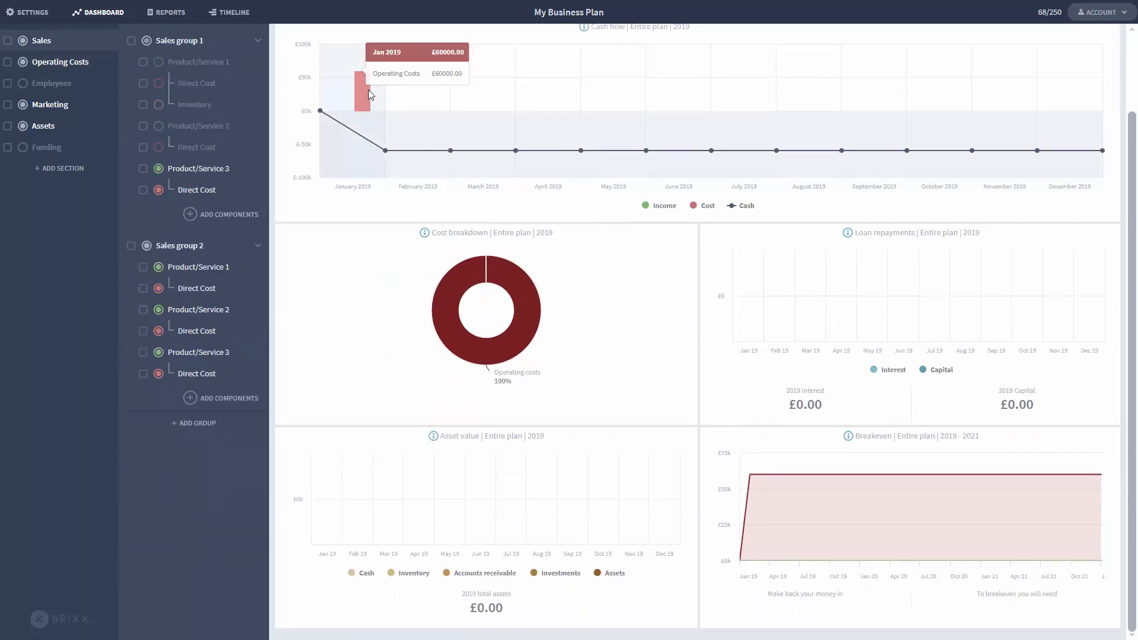
pyautogui.scroll(2, 521, 144)
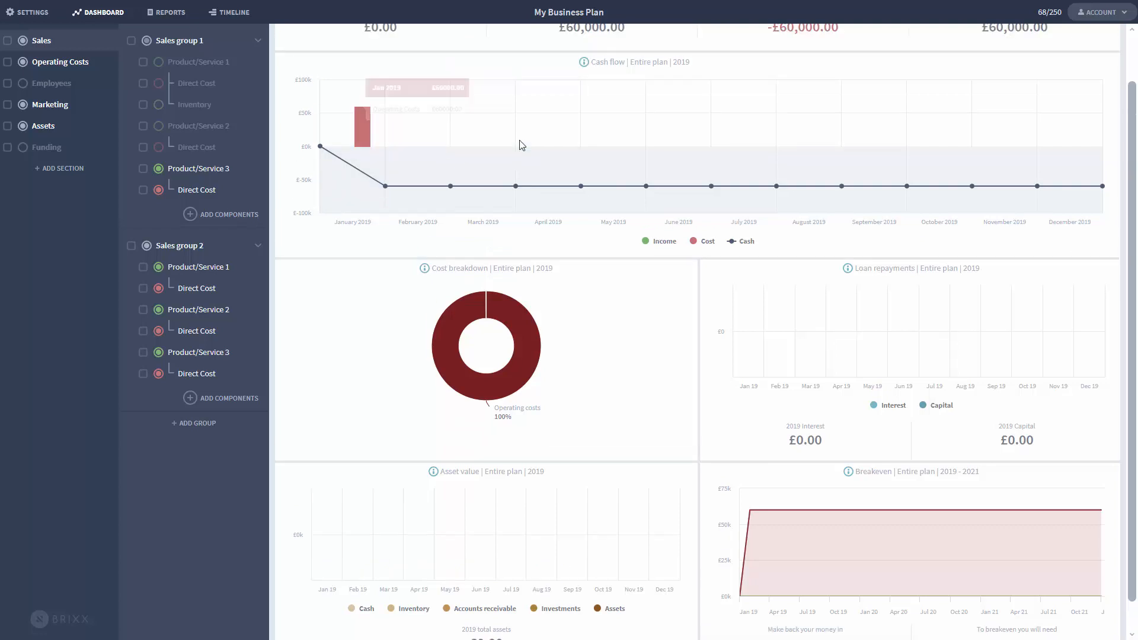
pyautogui.scroll(-2, 593, 237)
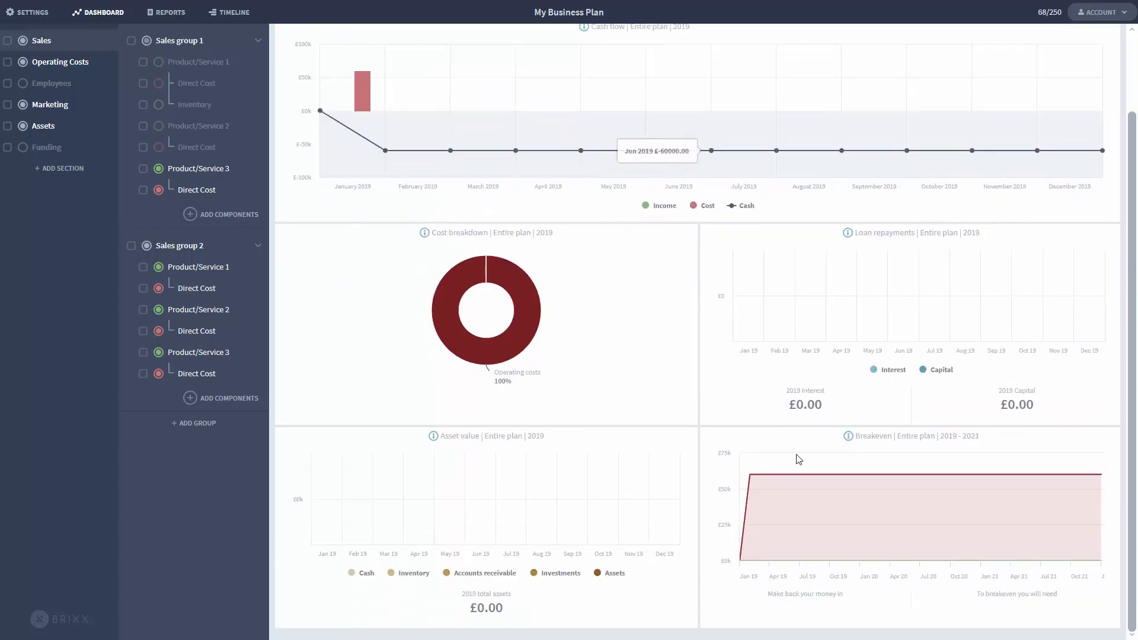
pyautogui.moveTo(744, 560)
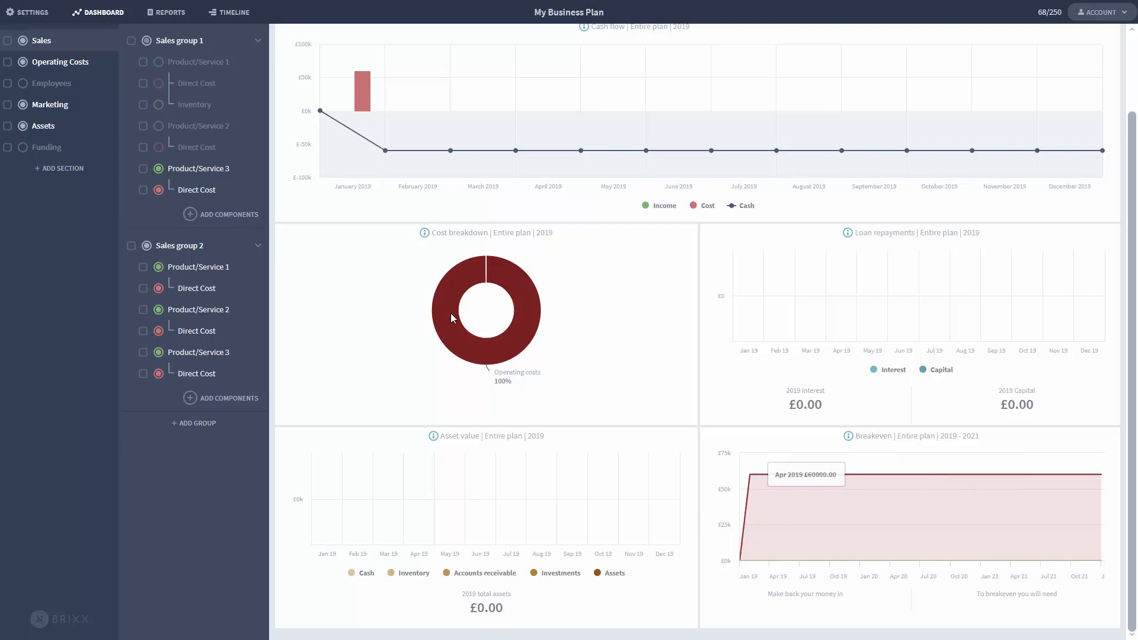
pyautogui.click(217, 172)
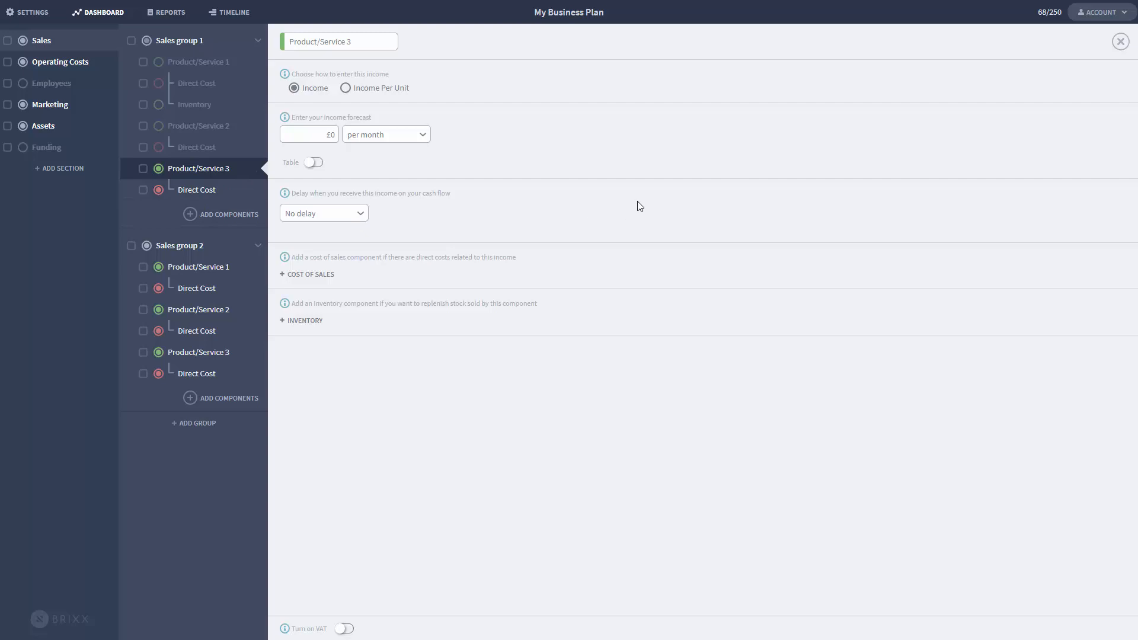
pyautogui.write('1')
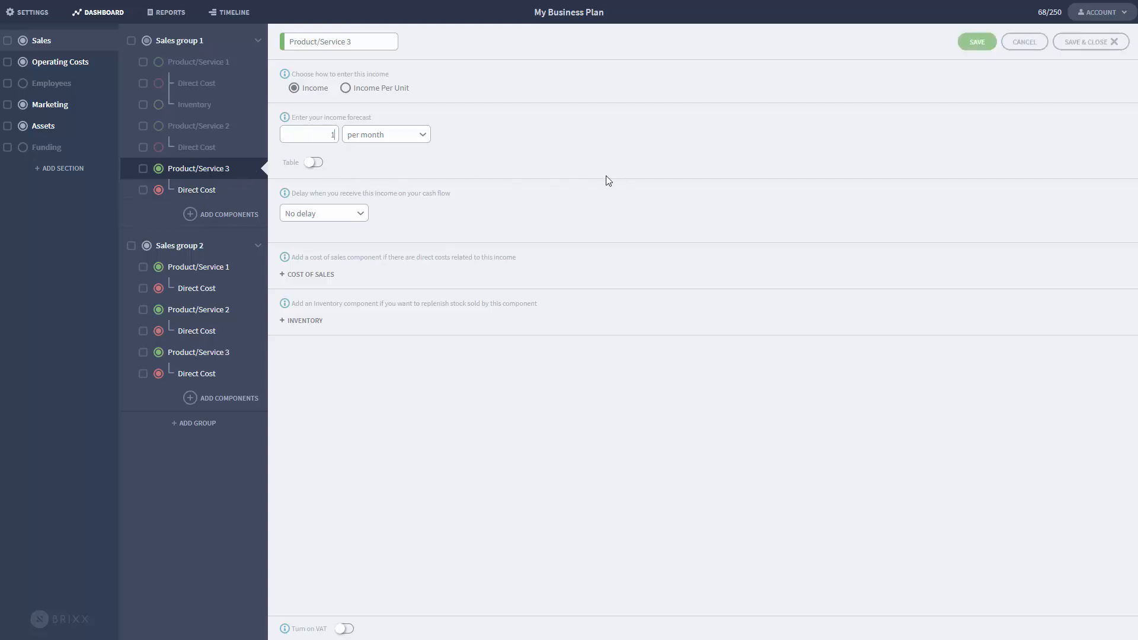
pyautogui.write('0000')
pyautogui.click(1111, 49)
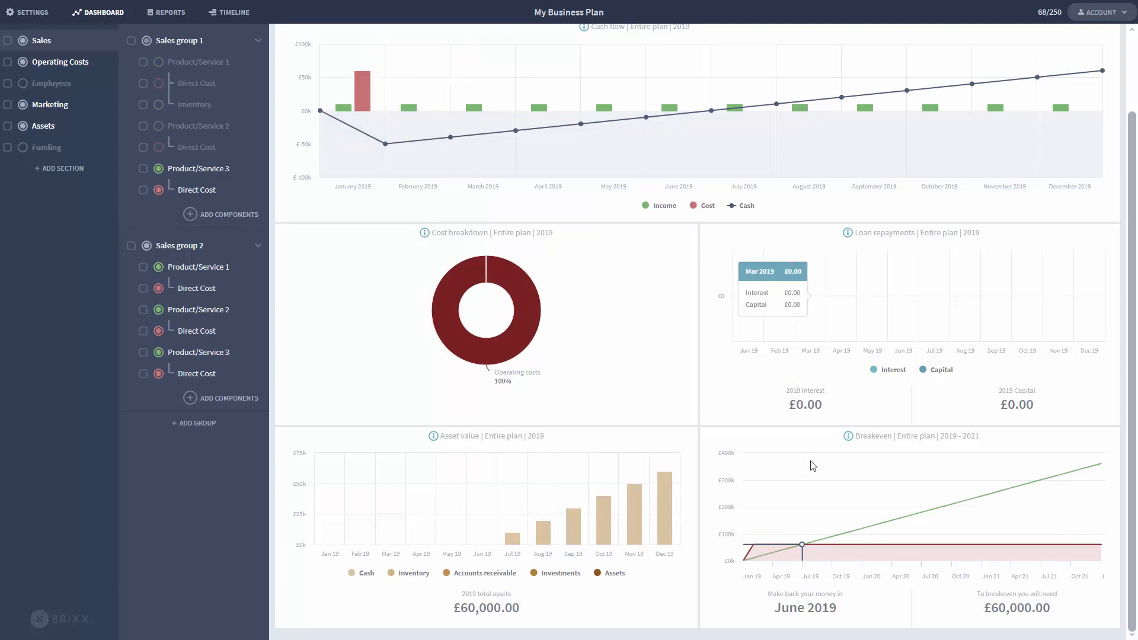
# Step: Examine the breakeven point against the monthly income, January cost and cash line in the cash flow and asset value charts
pyautogui.moveTo(802, 545)
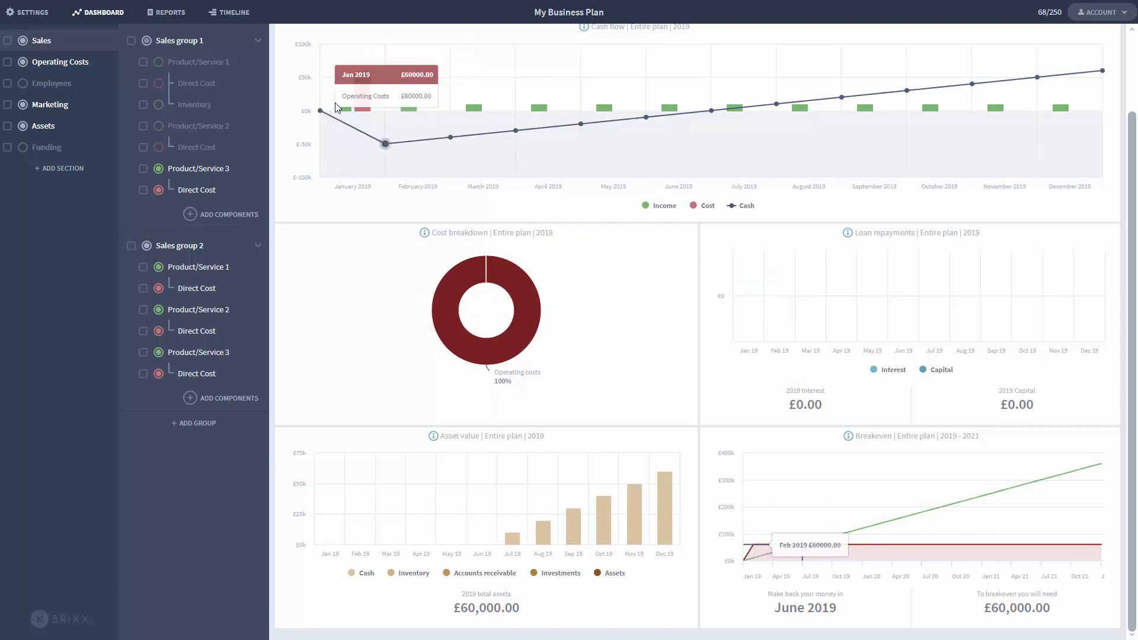
pyautogui.moveTo(458, 117)
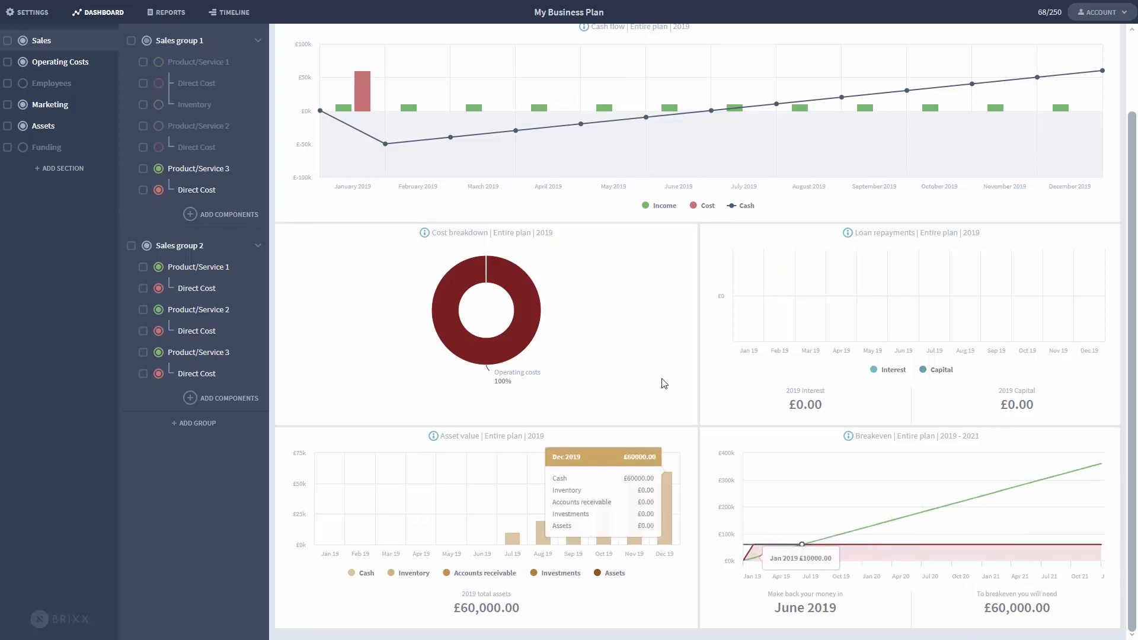
pyautogui.scroll(2, 665, 384)
pyautogui.scroll(-2, 665, 384)
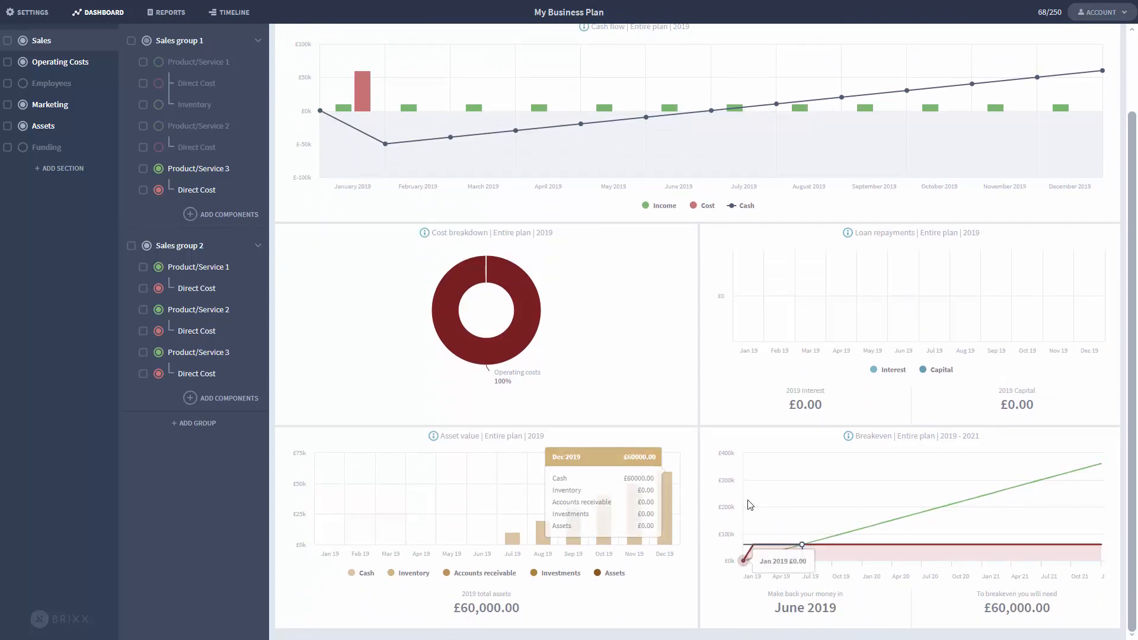
pyautogui.scroll(2, 750, 505)
pyautogui.scroll(-2, 753, 508)
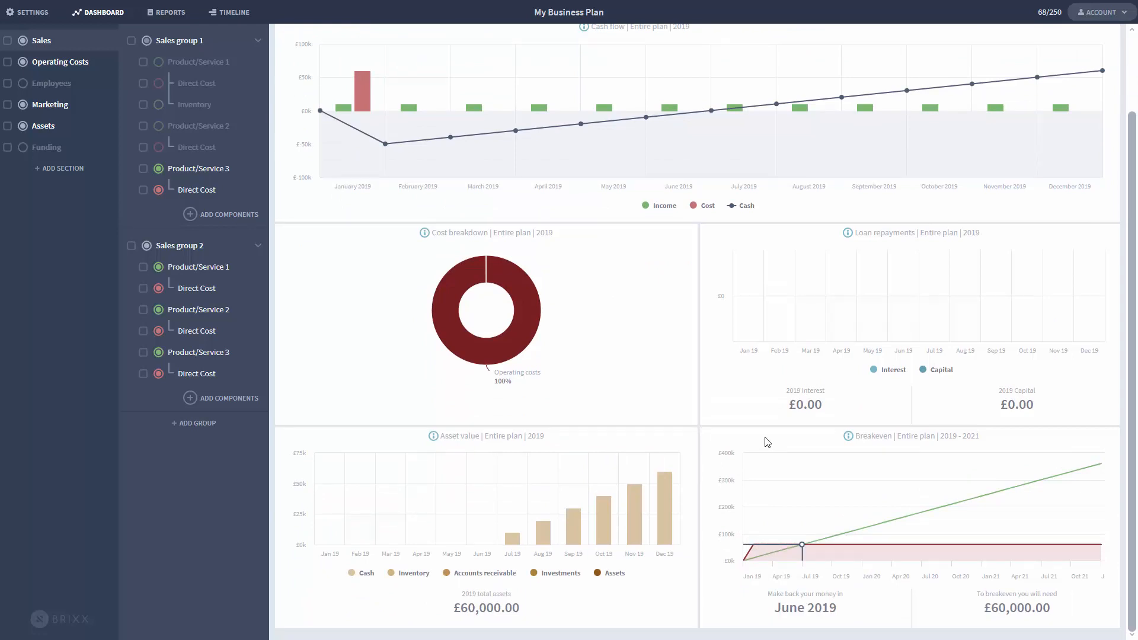
pyautogui.scroll(1, 767, 441)
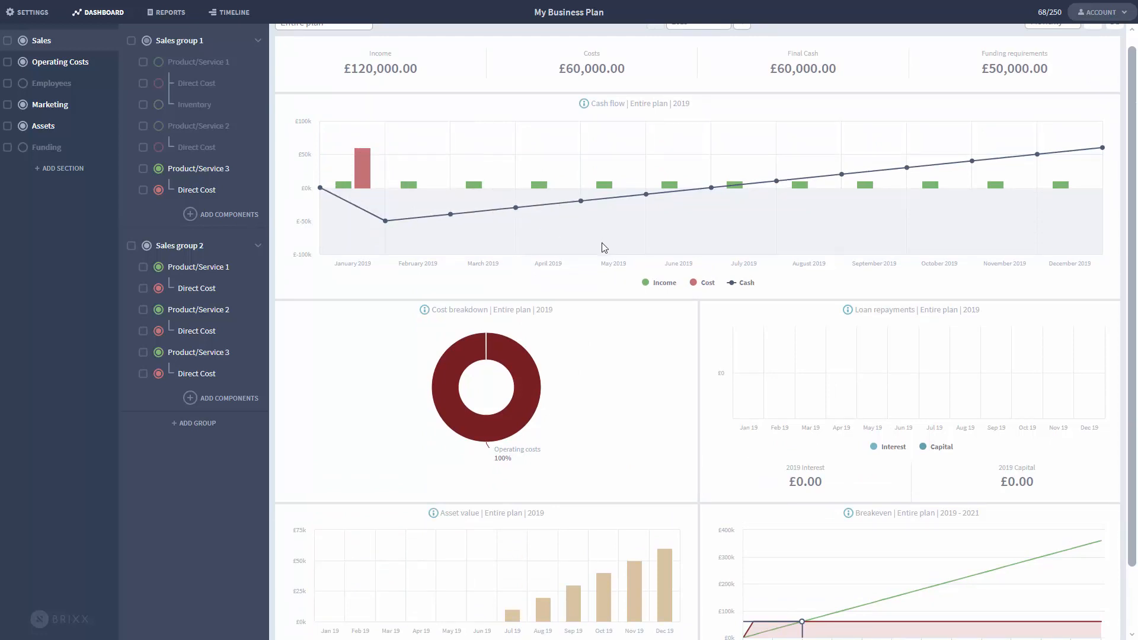
pyautogui.scroll(-3, 604, 247)
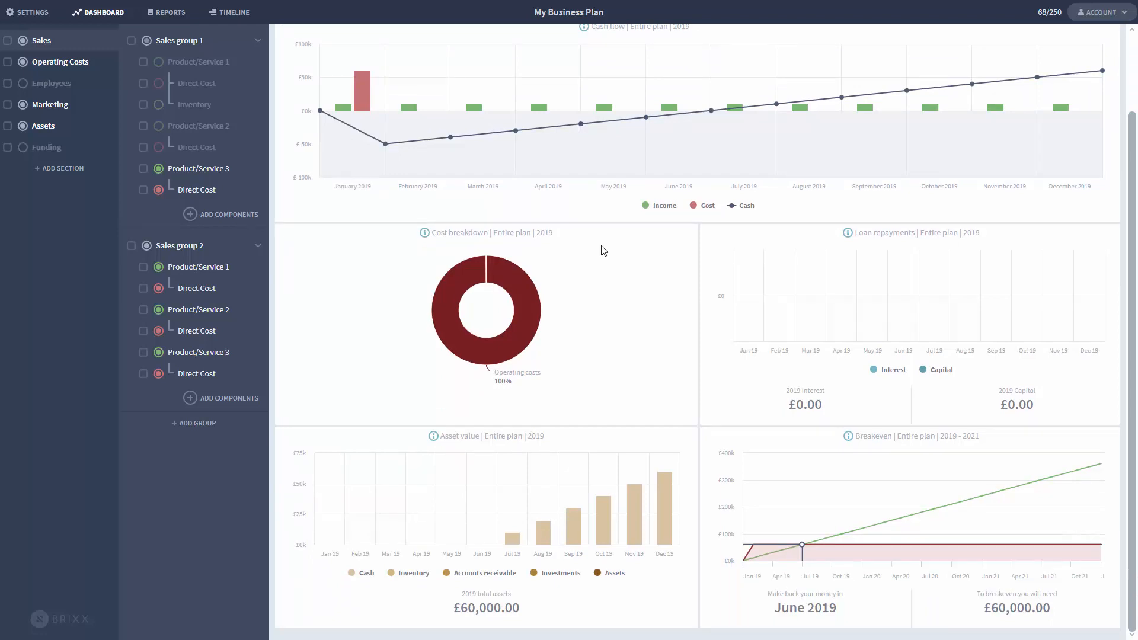
pyautogui.scroll(3, 605, 251)
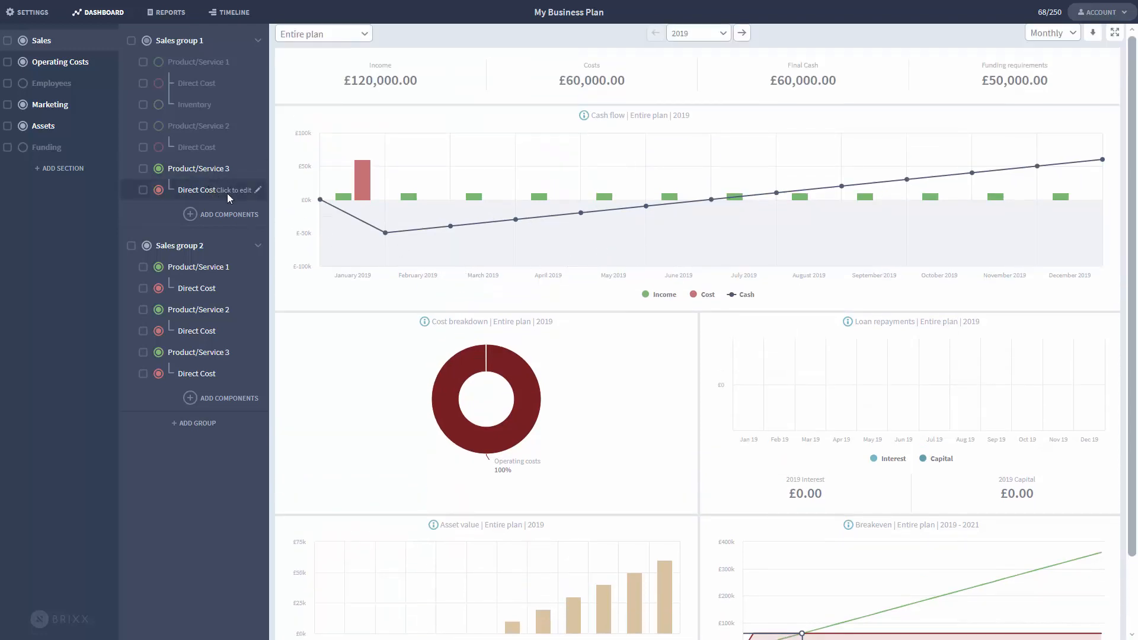
# Step: Set the Direct Cost of Product/Service 3 in Sales group 1 to 50% of income and save it
pyautogui.click(230, 198)
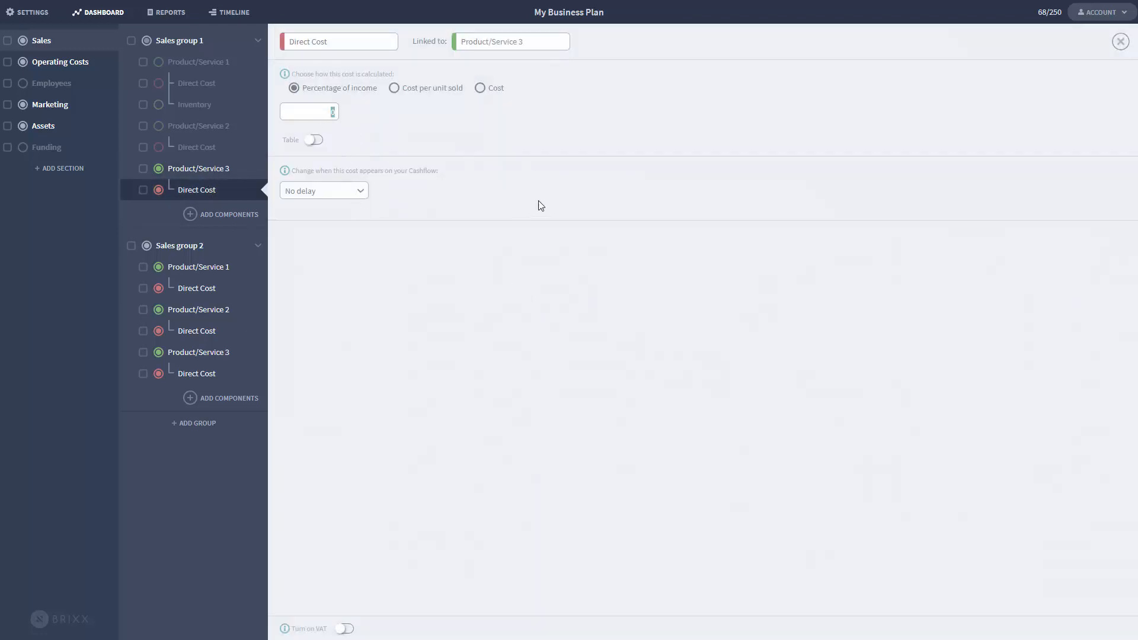
pyautogui.write('50')
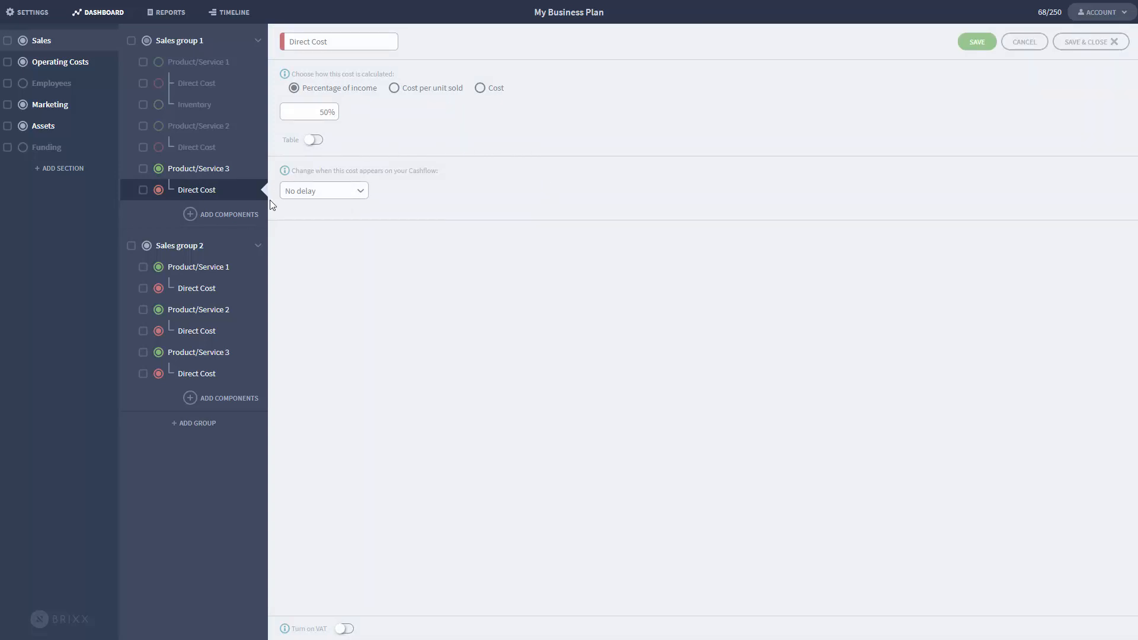
pyautogui.click(1089, 41)
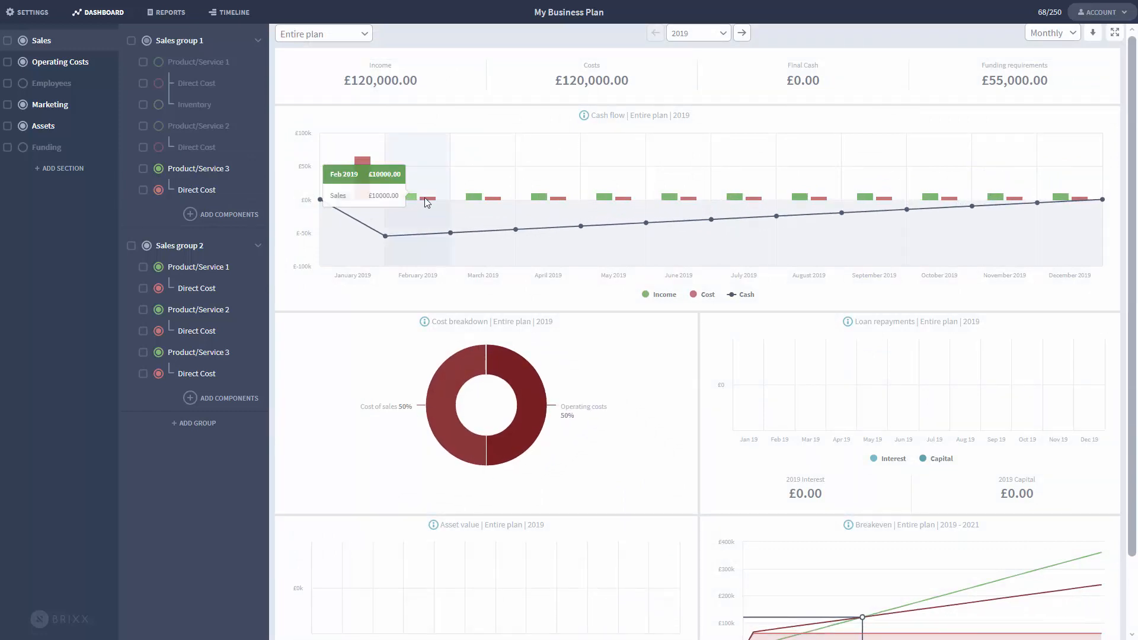
# Step: Compare the monthly direct costs in the cash flow chart with the breakeven date and amount in the breakeven chart
pyautogui.moveTo(433, 198)
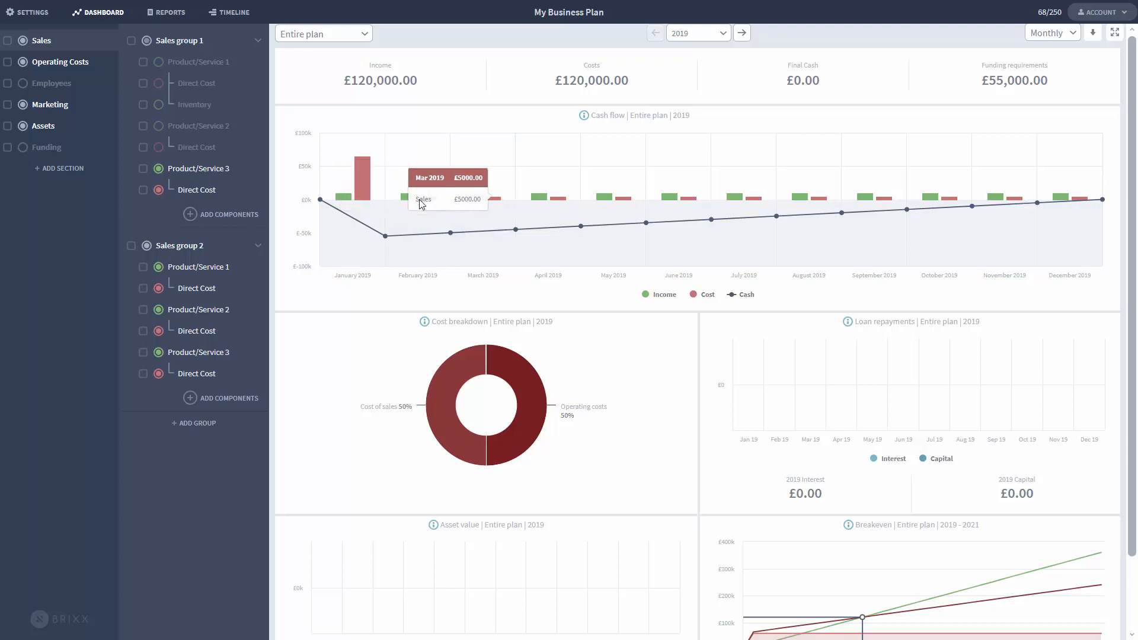
pyautogui.scroll(-2, 550, 239)
pyautogui.moveTo(735, 315)
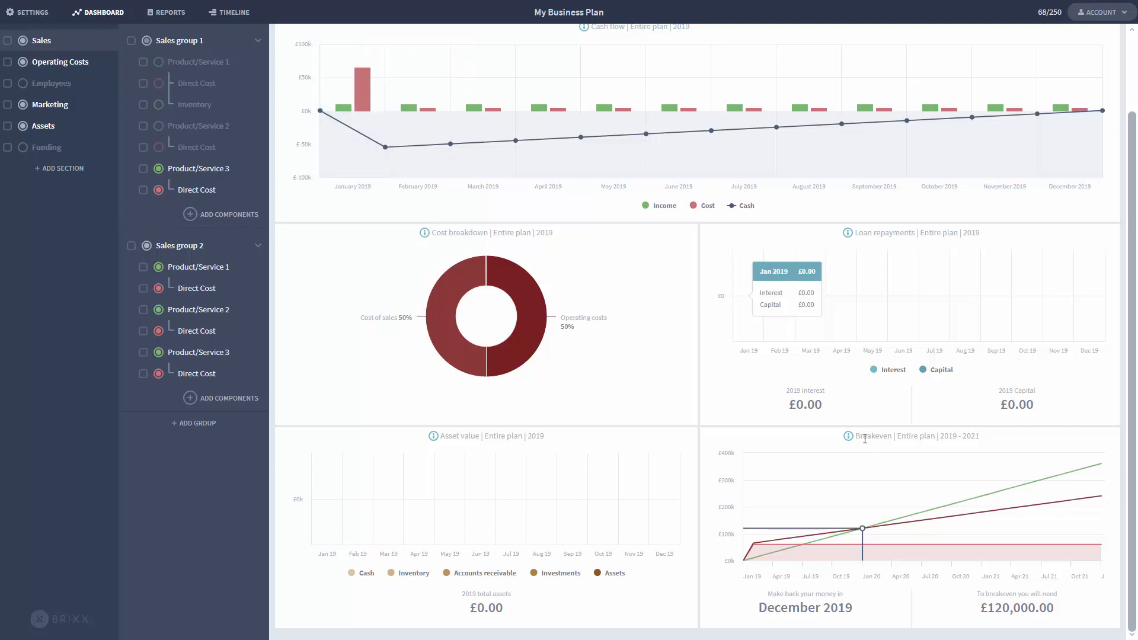
pyautogui.moveTo(991, 608); pyautogui.dragTo(1055, 611)
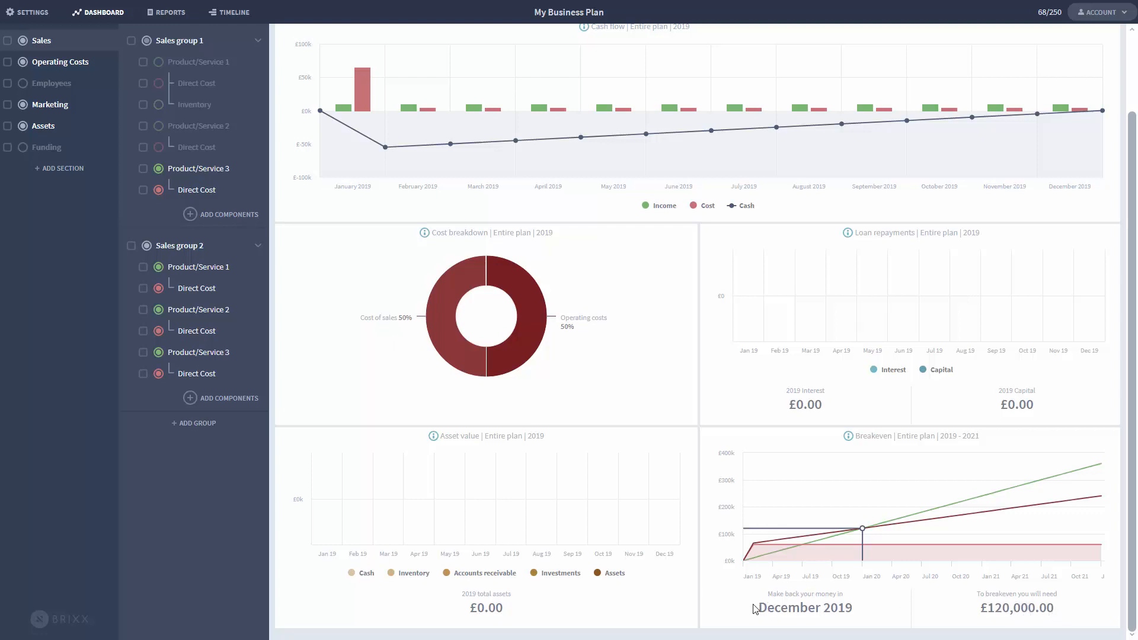
pyautogui.scroll(3, 872, 534)
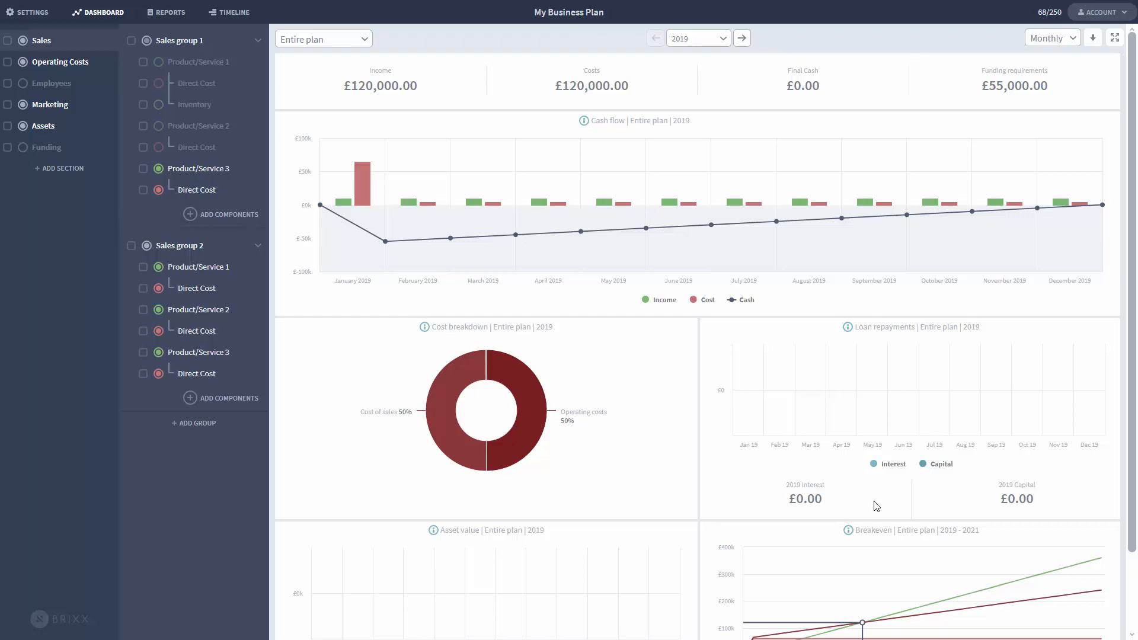
pyautogui.scroll(-2, 898, 479)
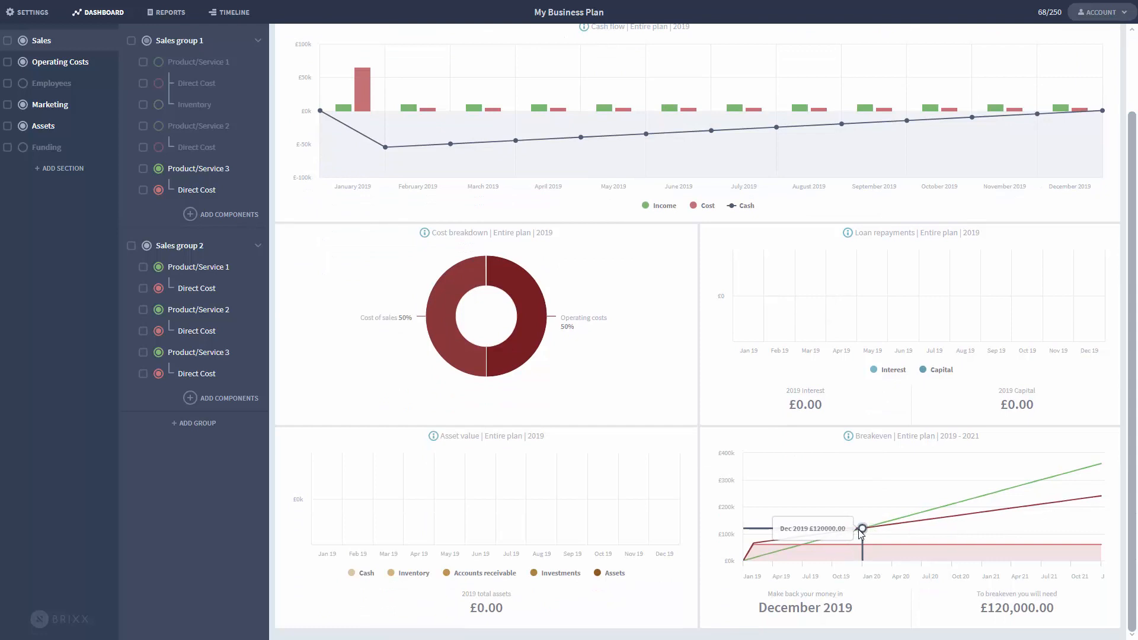
pyautogui.scroll(2, 622, 457)
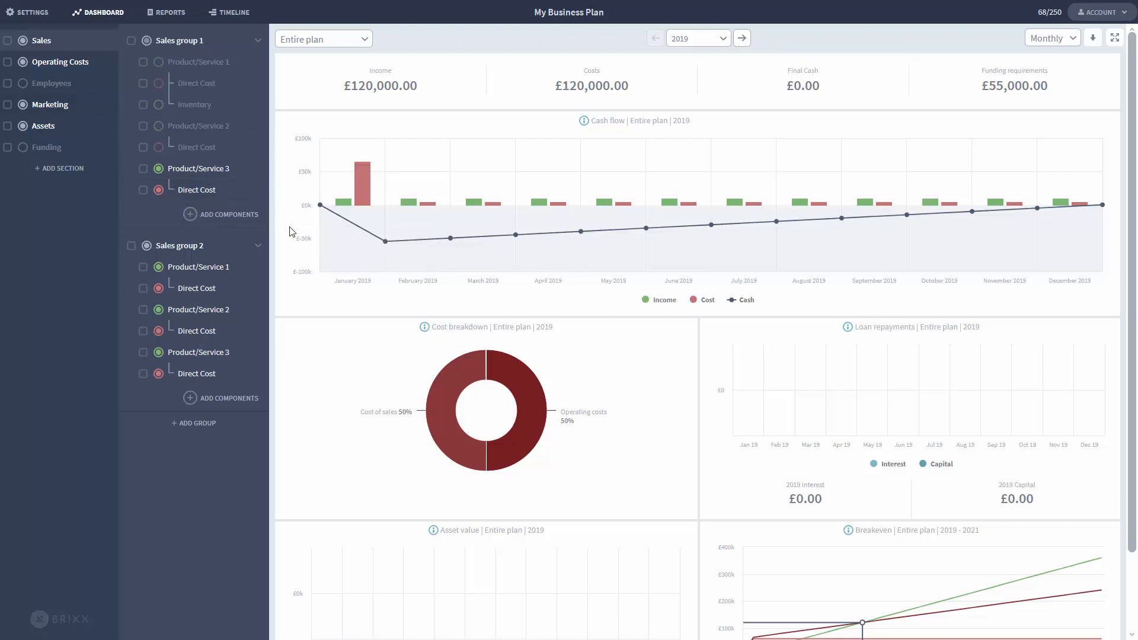
pyautogui.scroll(-2, 431, 342)
pyautogui.scroll(2, 504, 382)
# Step: Switch on the Employees and Funding sections, plus Product/Service 1, its Inventory and Product/Service 2 in Sales group 1
pyautogui.click(22, 83)
pyautogui.click(23, 147)
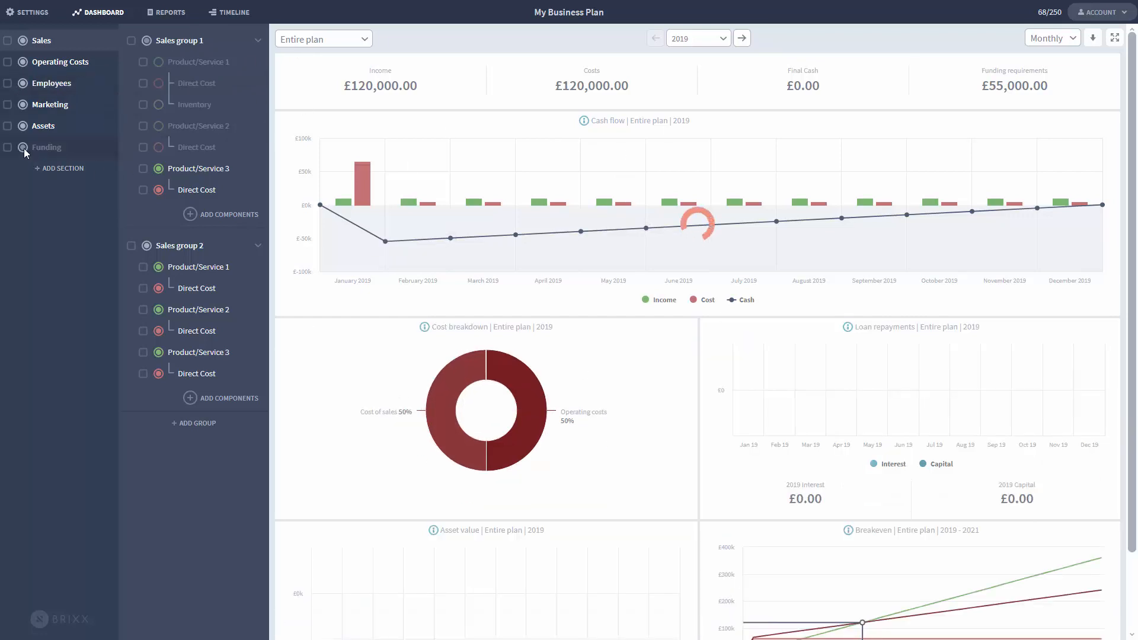
pyautogui.click(158, 125)
pyautogui.click(159, 62)
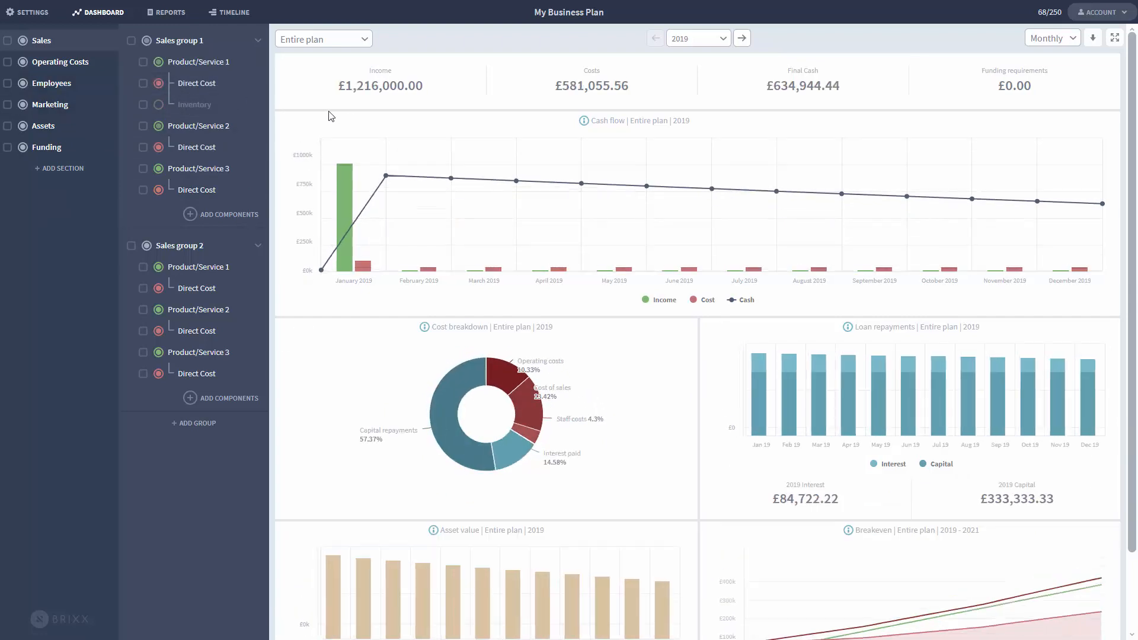
pyautogui.click(158, 105)
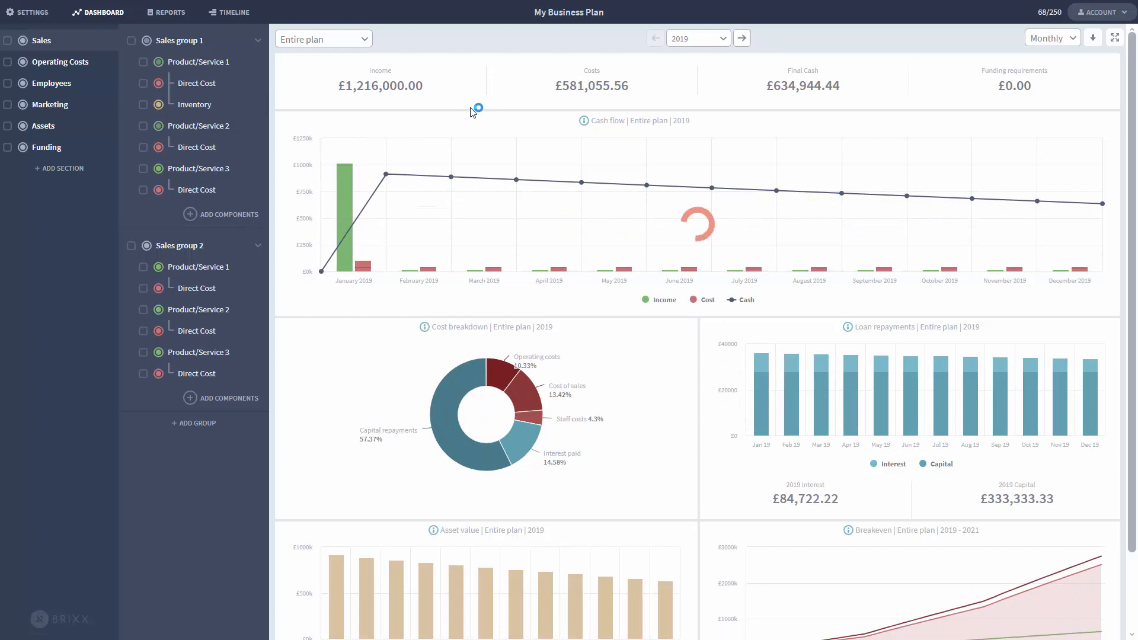
pyautogui.scroll(-3, 691, 409)
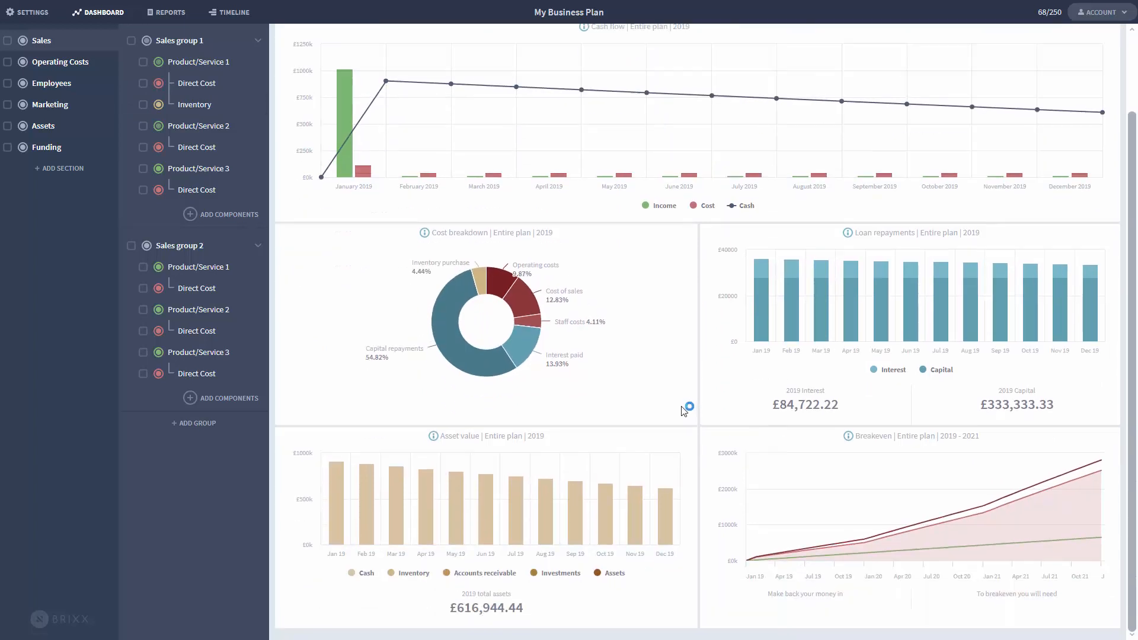
pyautogui.scroll(3, 682, 407)
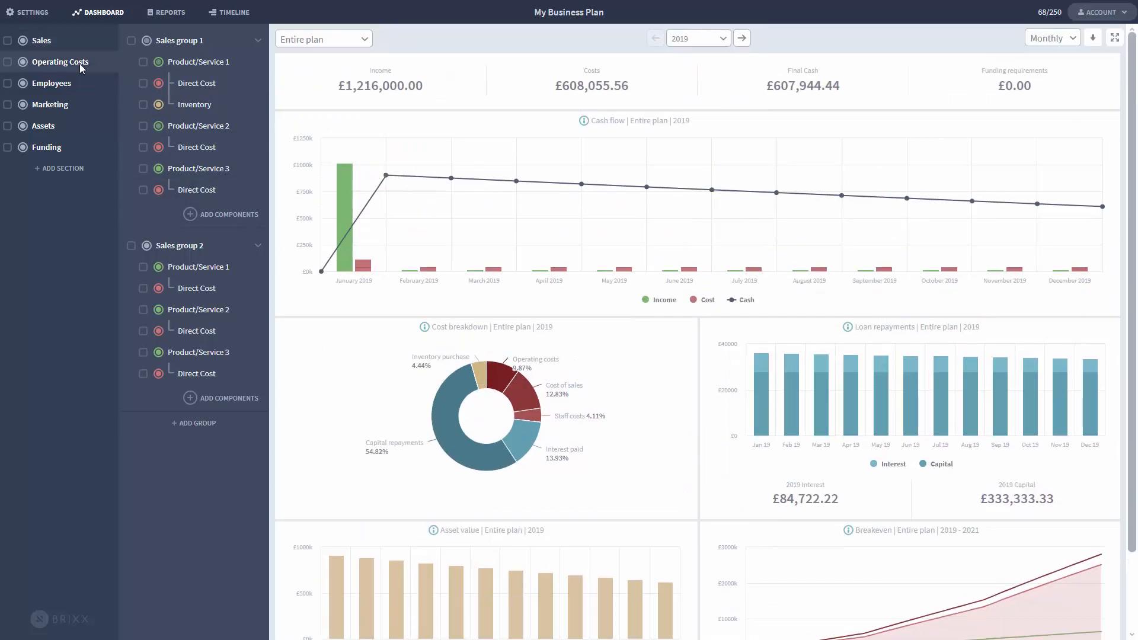
# Step: Switch on the On-site assets group in the Assets section, including its Investment component
pyautogui.click(74, 126)
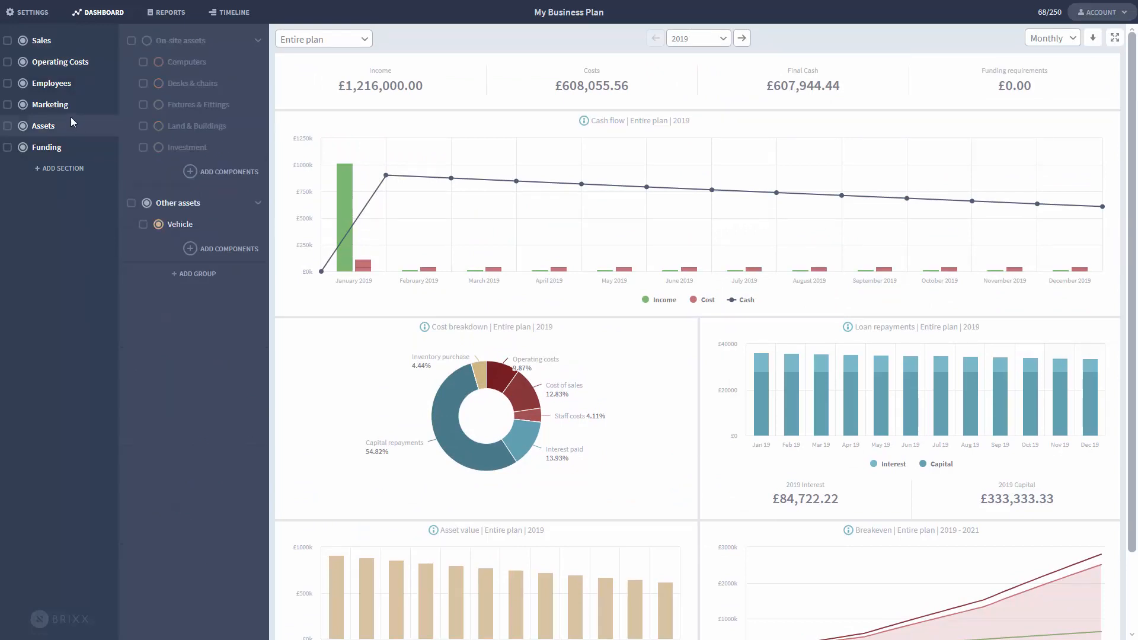
pyautogui.click(82, 67)
pyautogui.click(76, 122)
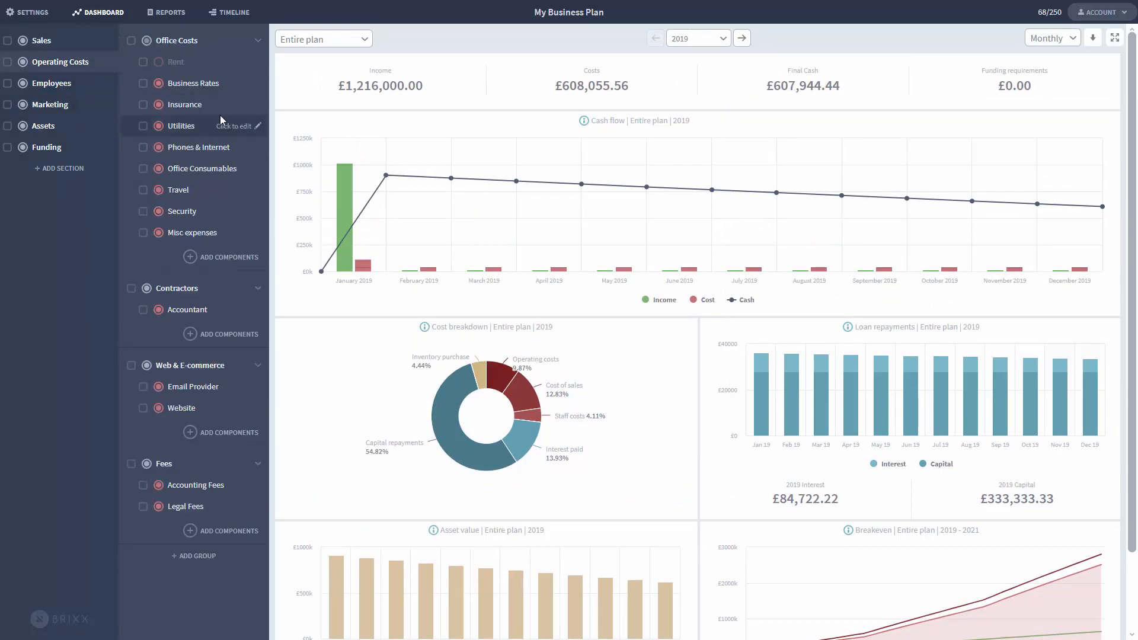
pyautogui.click(147, 41)
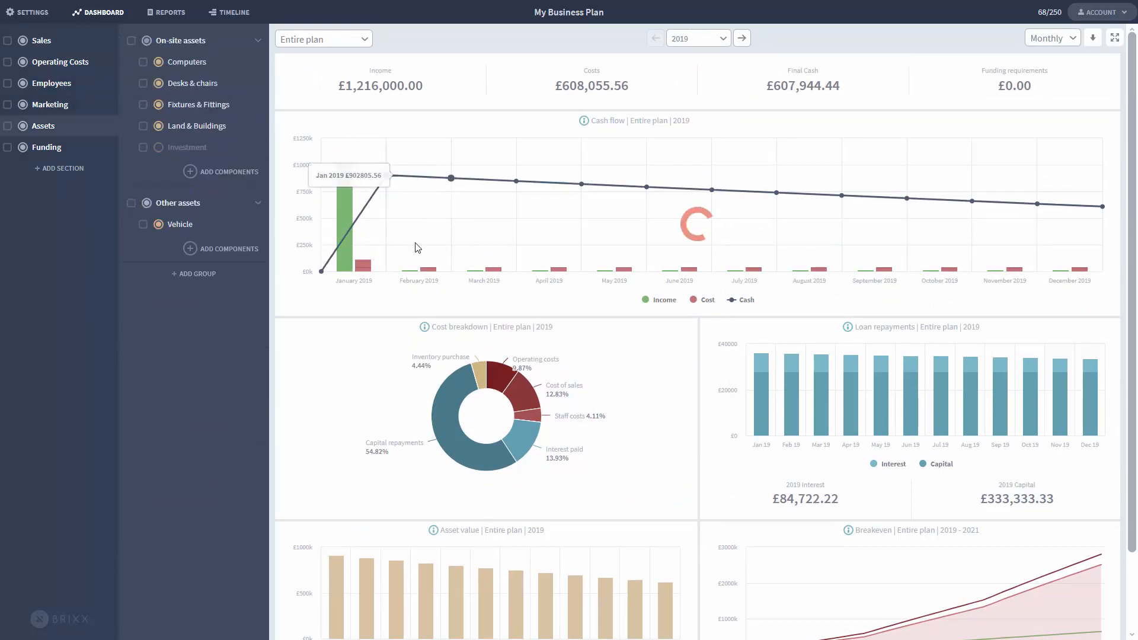
pyautogui.click(169, 156)
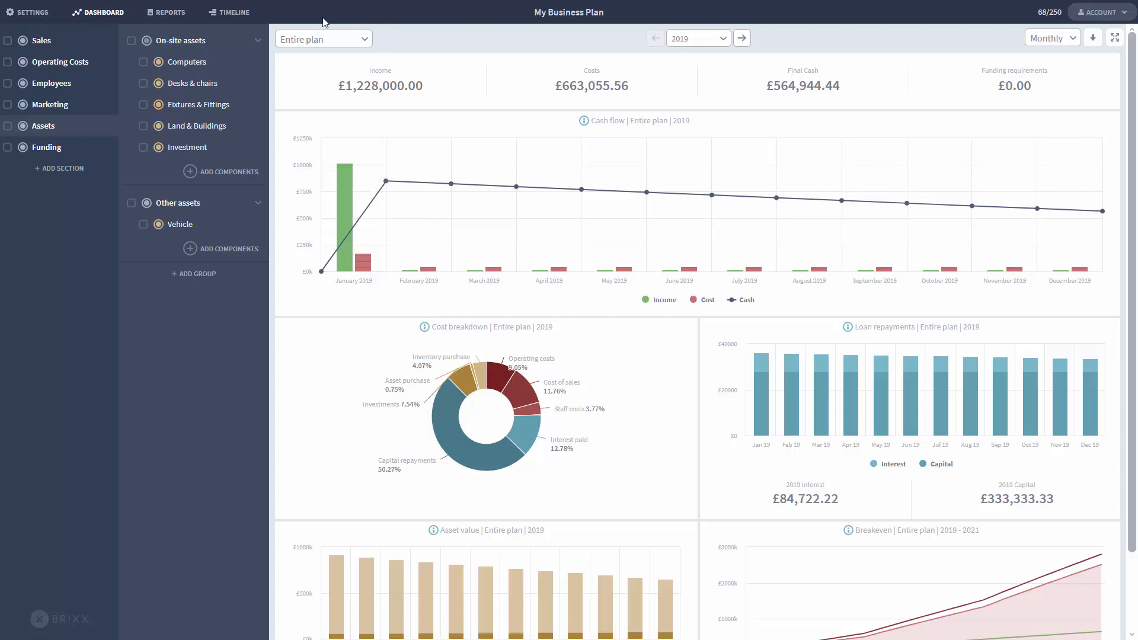
# Step: List the Sales components and filter the dashboard charts from the entire plan to the Sales section
pyautogui.click(64, 41)
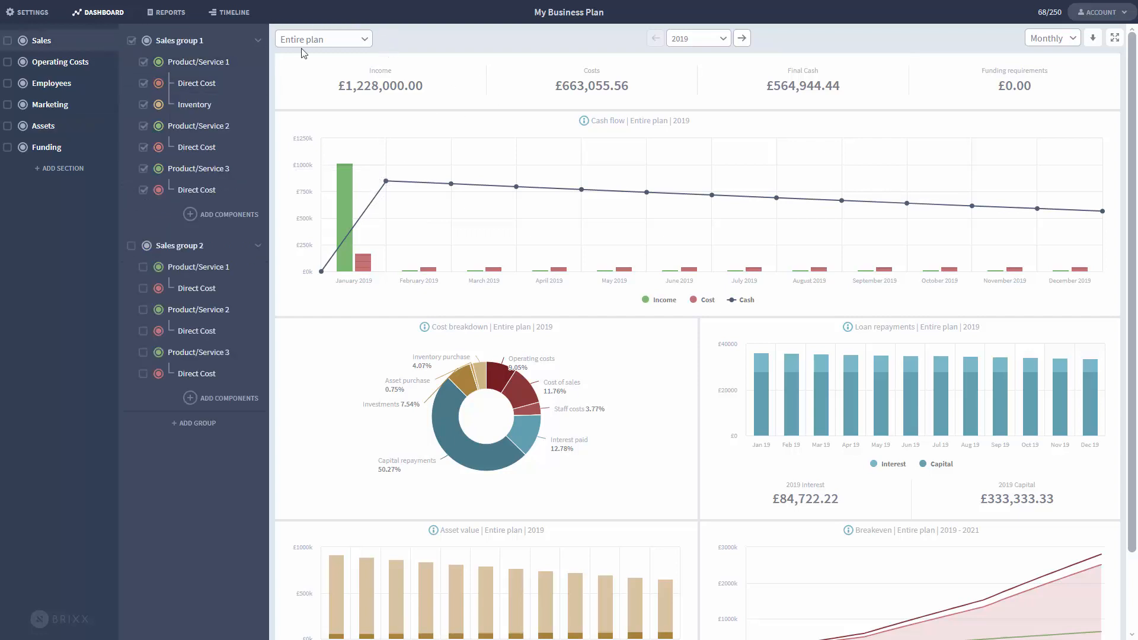
pyautogui.click(342, 47)
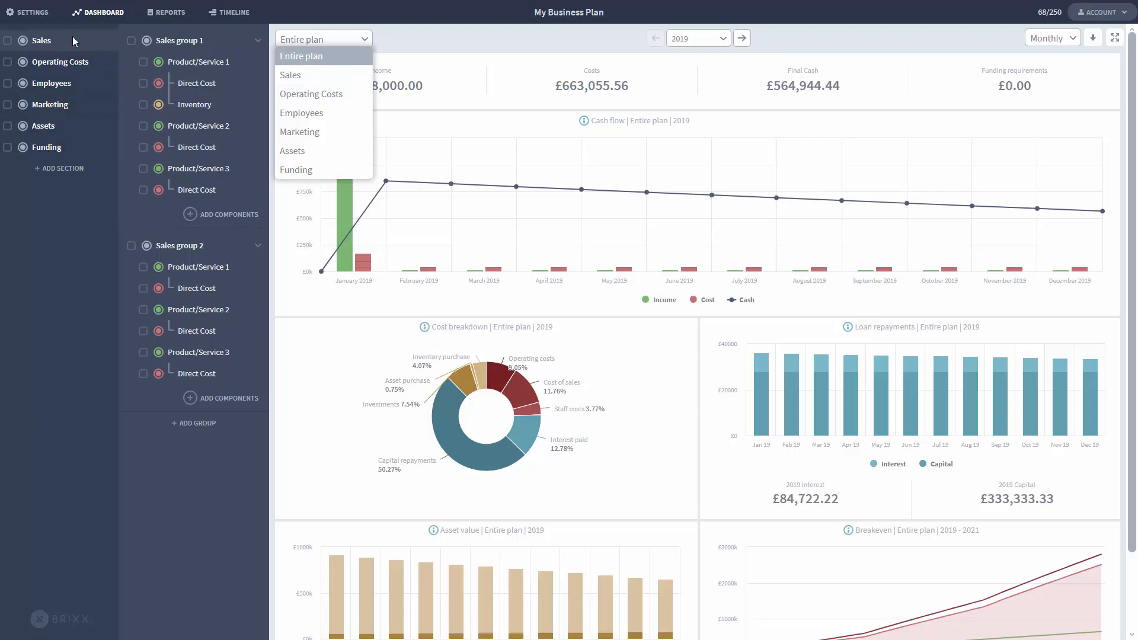
pyautogui.click(337, 77)
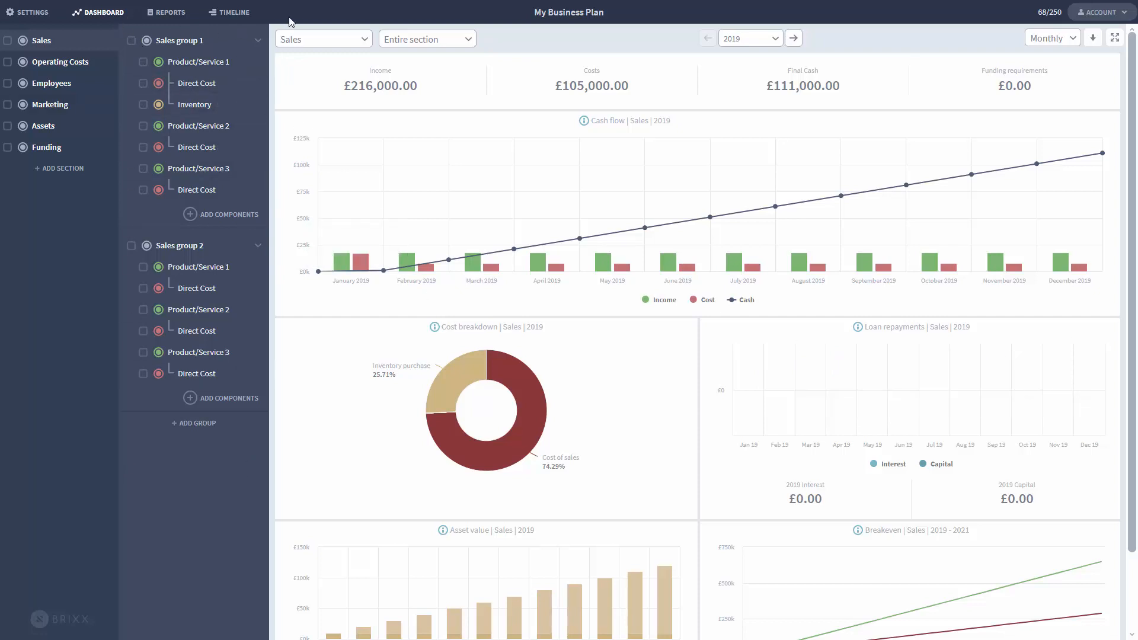
# Step: Filter the dashboard charts to the Funding section and list the Funding components
pyautogui.click(321, 38)
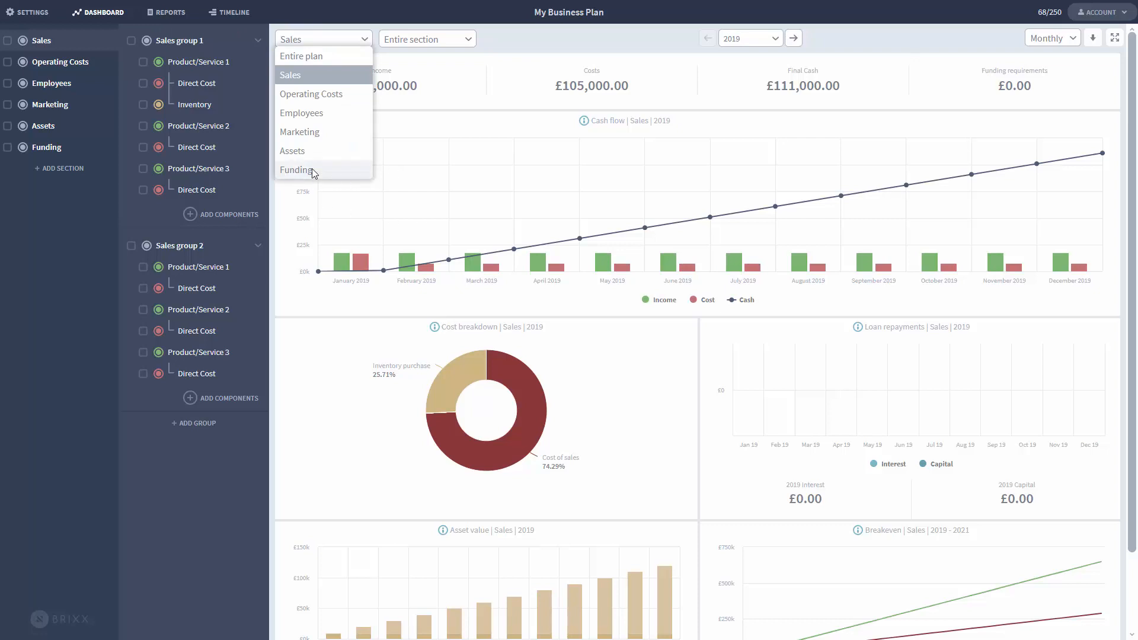
pyautogui.click(297, 170)
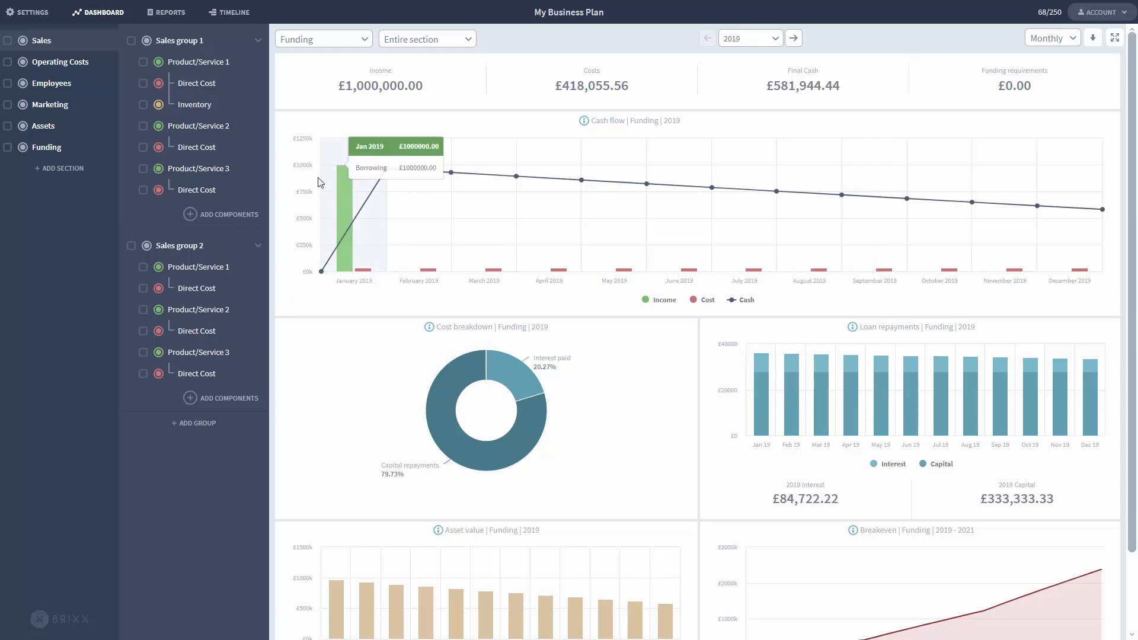
pyautogui.click(72, 151)
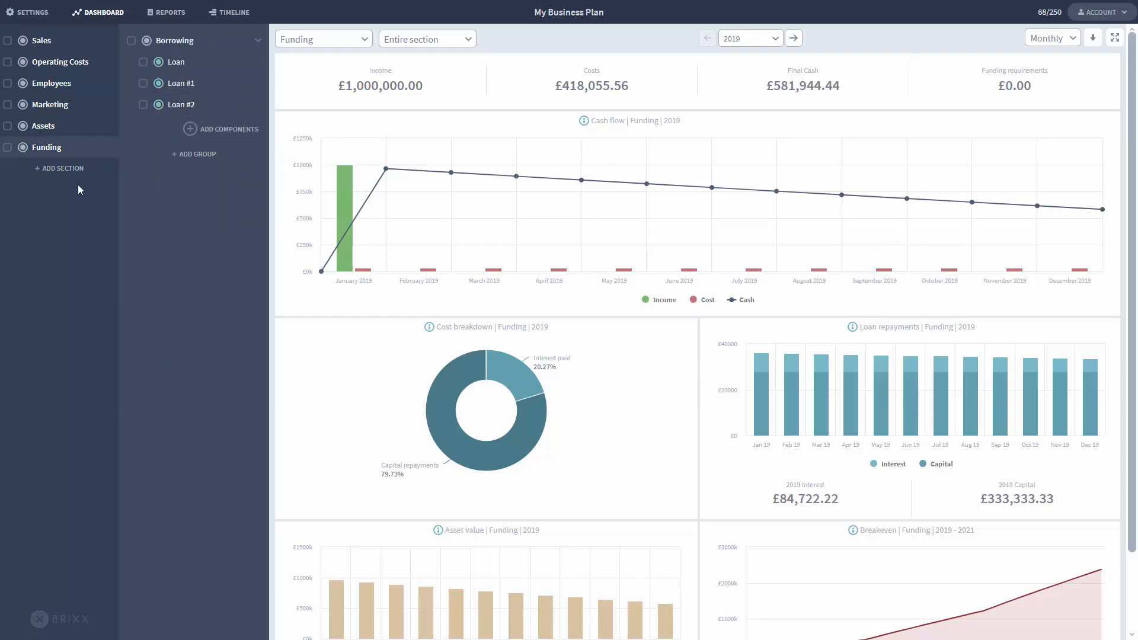
# Step: Filter the dashboard charts to the Assets section, review them, and list the Assets components
pyautogui.click(354, 40)
pyautogui.click(316, 155)
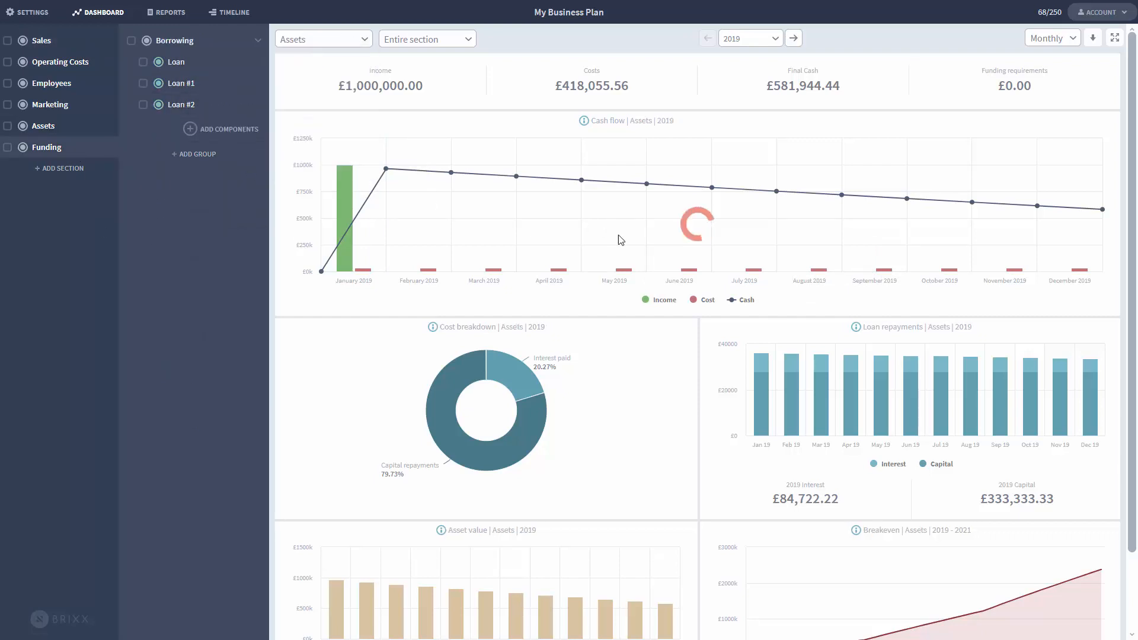
pyautogui.moveTo(371, 193)
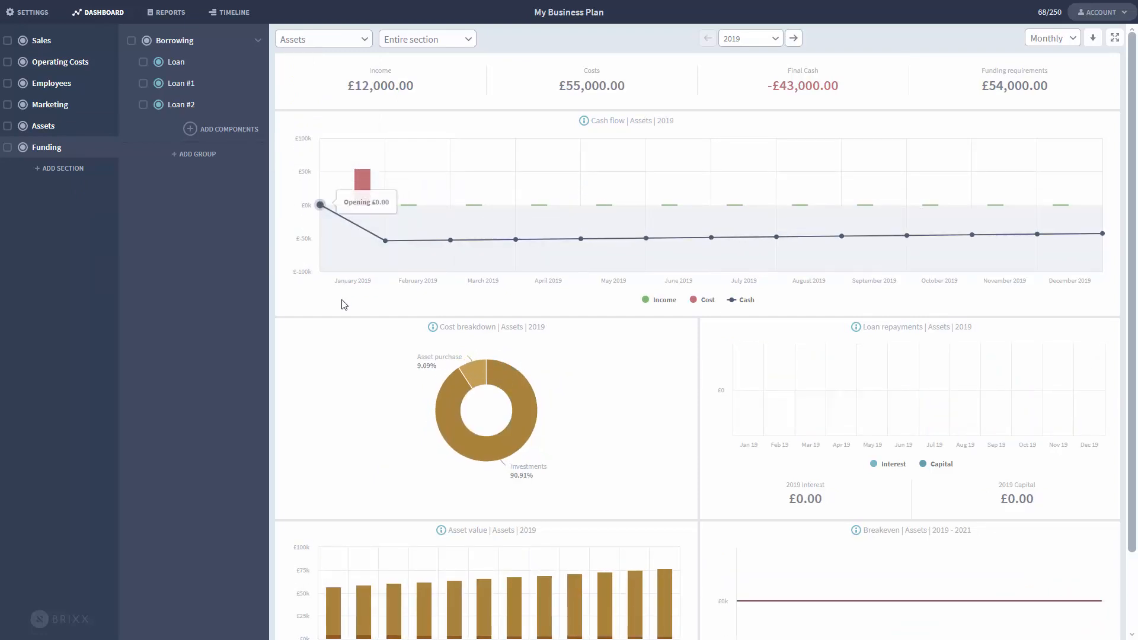
pyautogui.scroll(-2, 345, 299)
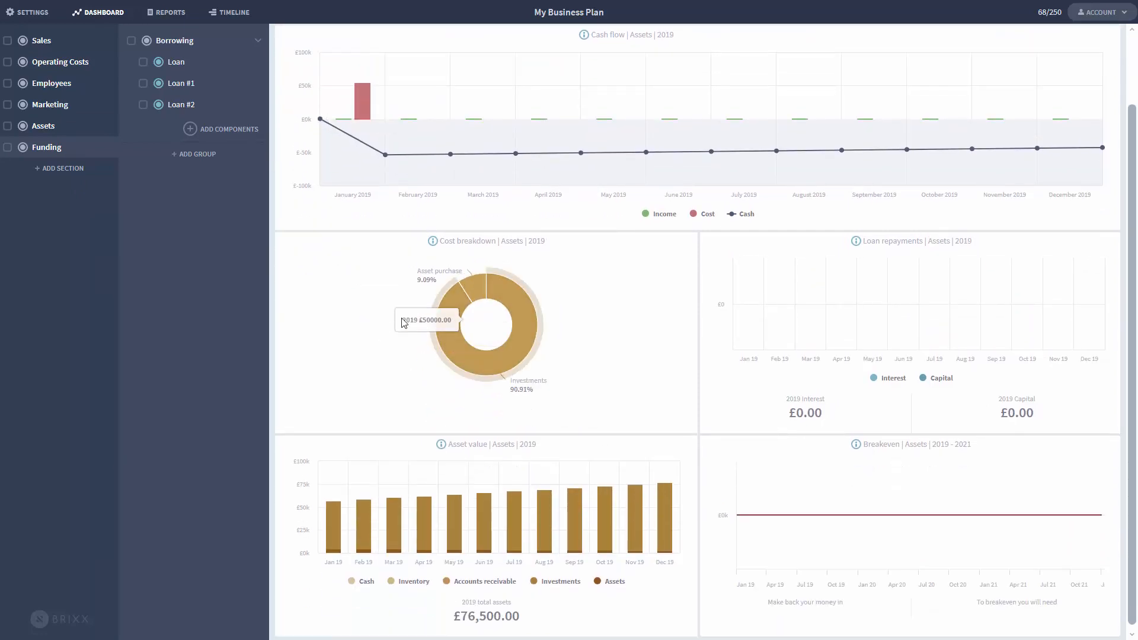
pyautogui.scroll(2, 347, 348)
pyautogui.click(66, 126)
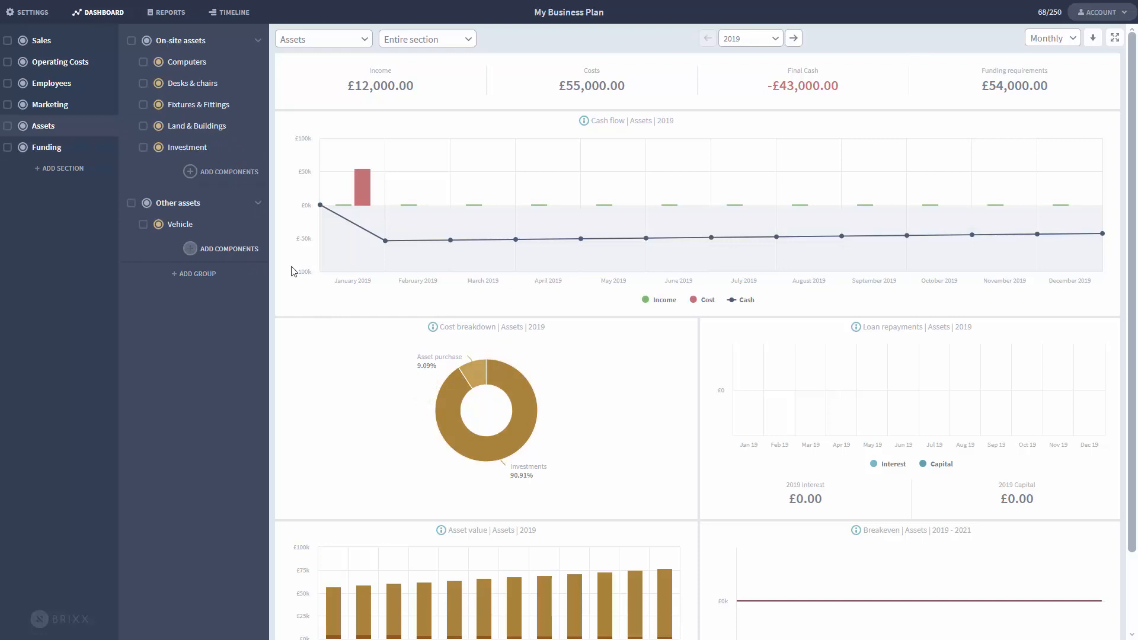
# Step: List the Sales components and switch the dashboard charts from the Assets section back to the Sales section
pyautogui.click(63, 42)
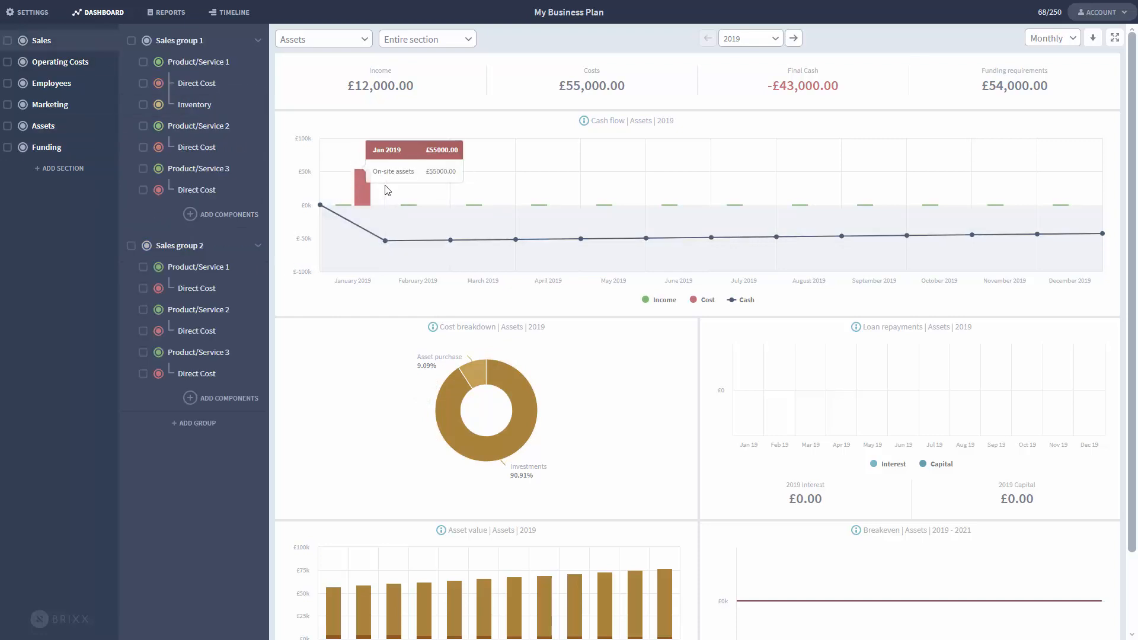
pyautogui.click(447, 39)
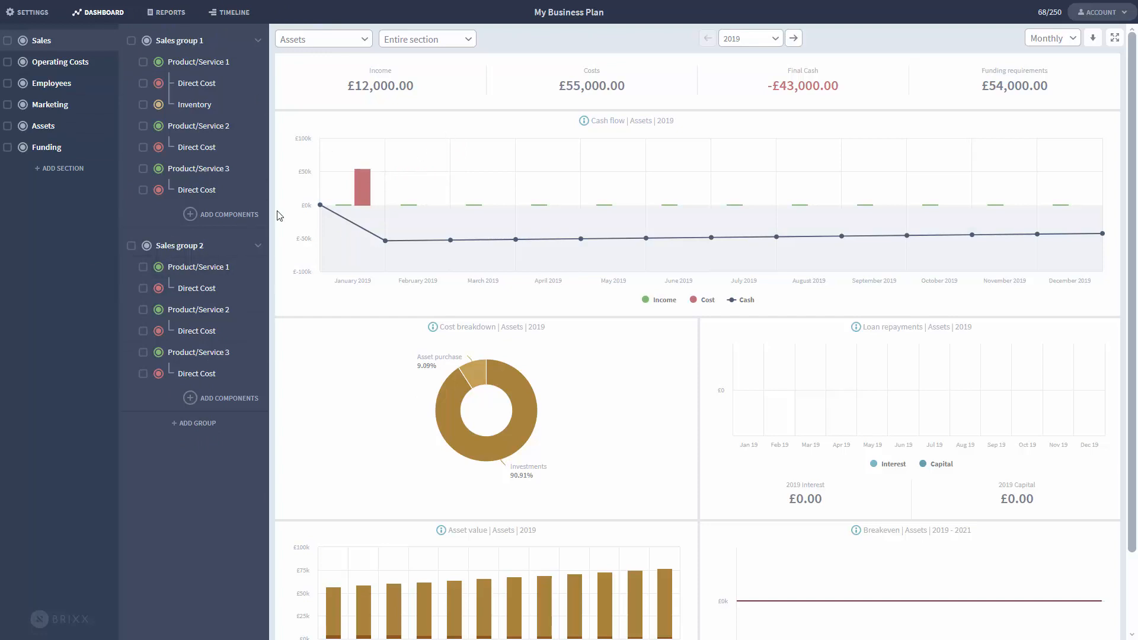
pyautogui.click(306, 43)
pyautogui.click(320, 74)
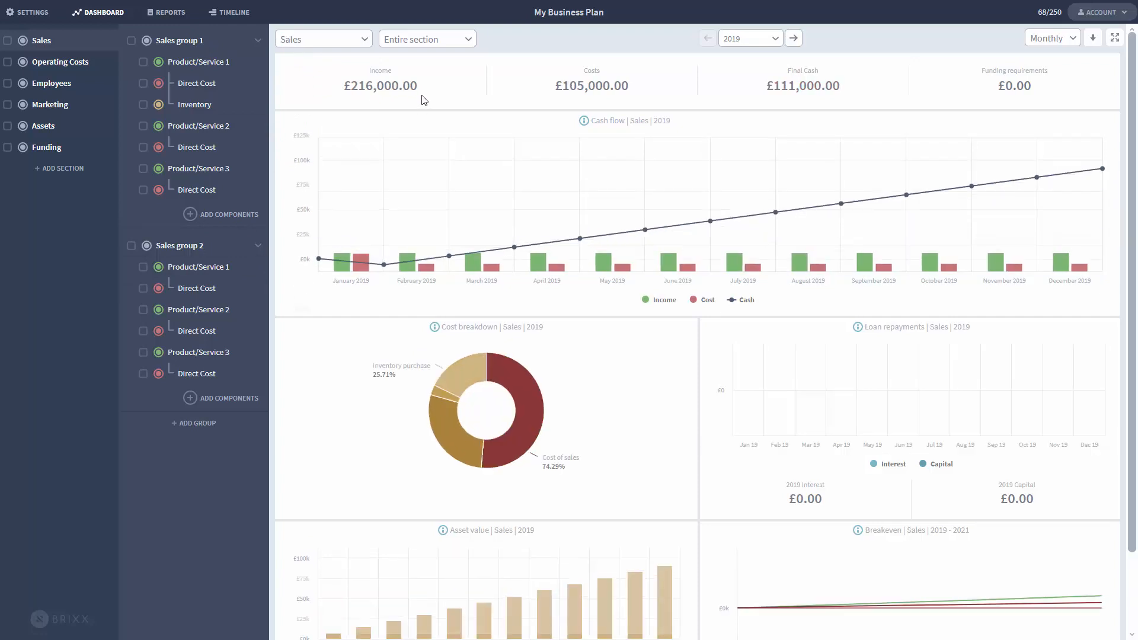
# Step: Set the income forecast of Product/Service 1 in Sales group 2 to 5000 per month and save it
pyautogui.click(204, 268)
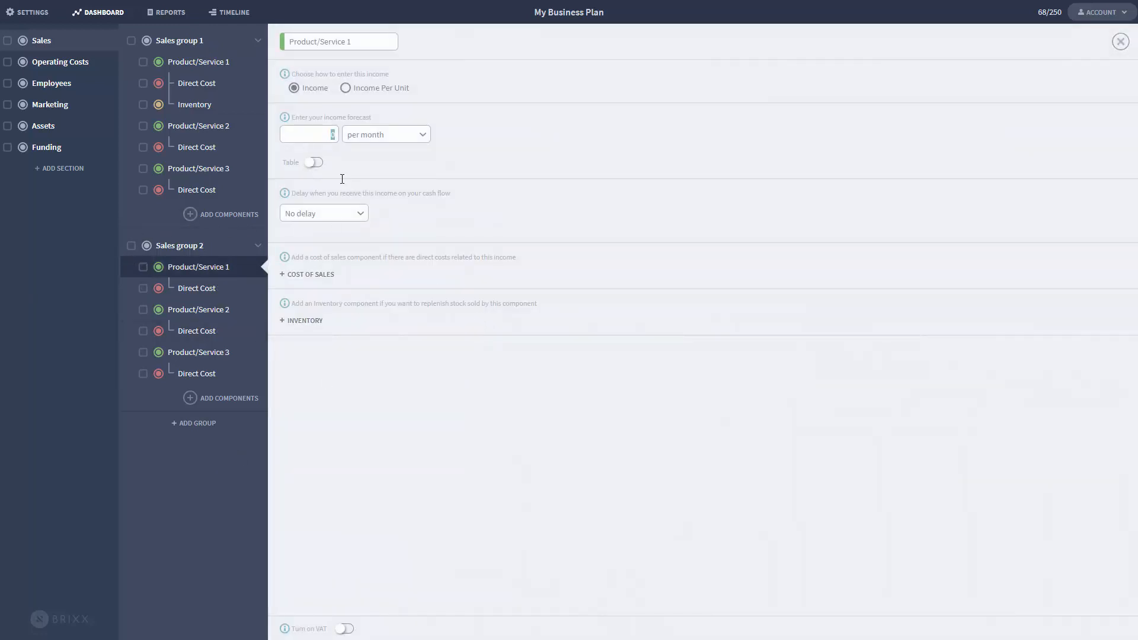
pyautogui.write('5000')
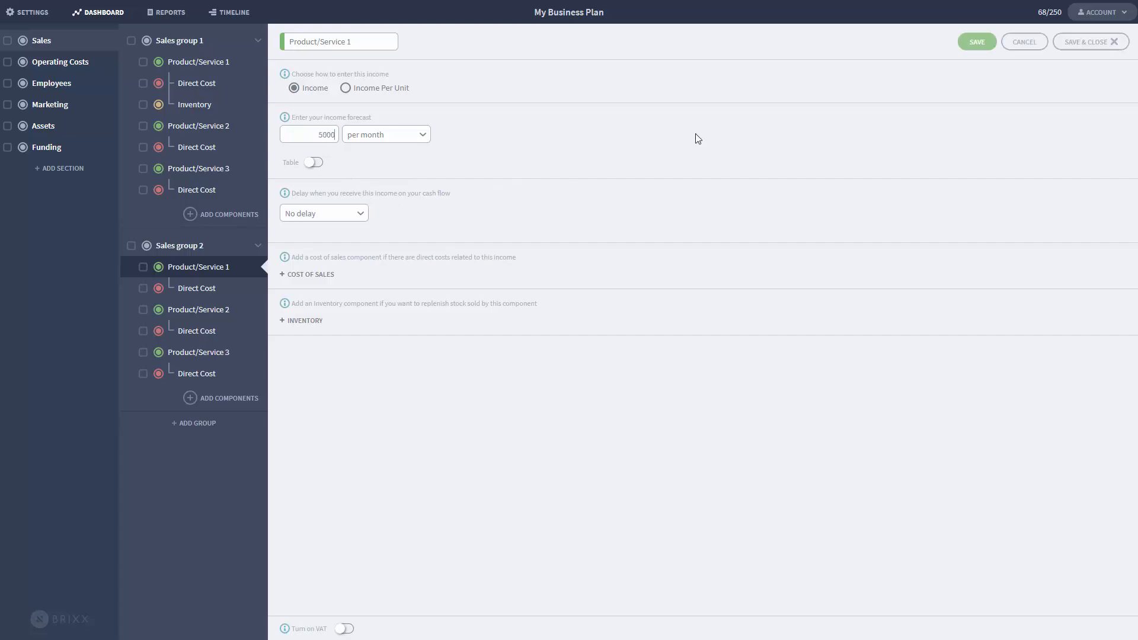
pyautogui.click(1089, 41)
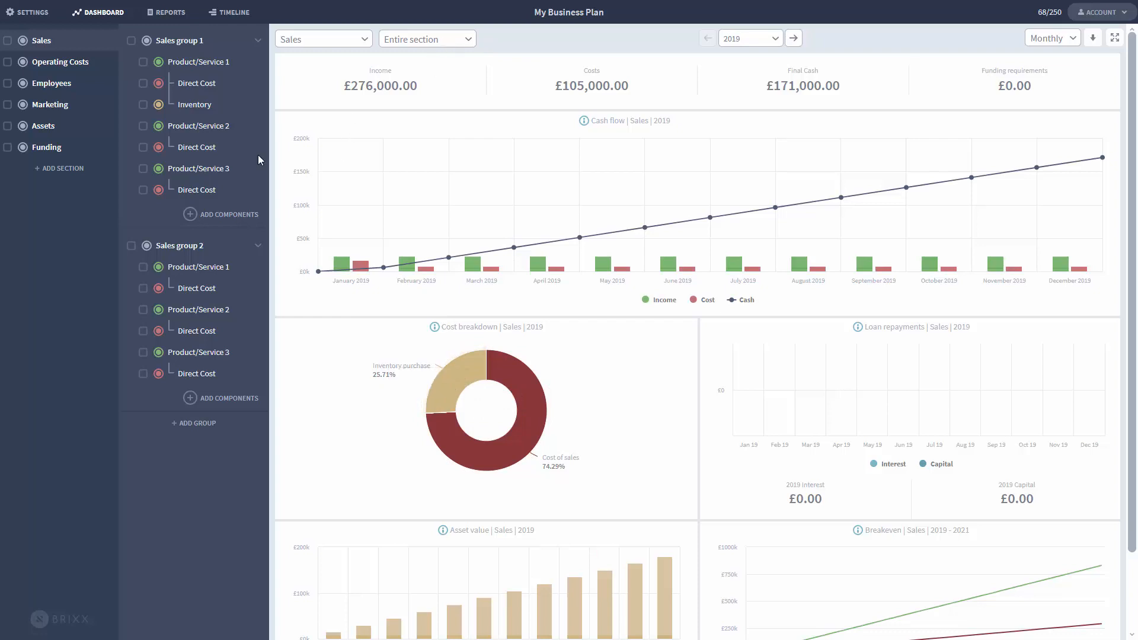
pyautogui.moveTo(536, 270)
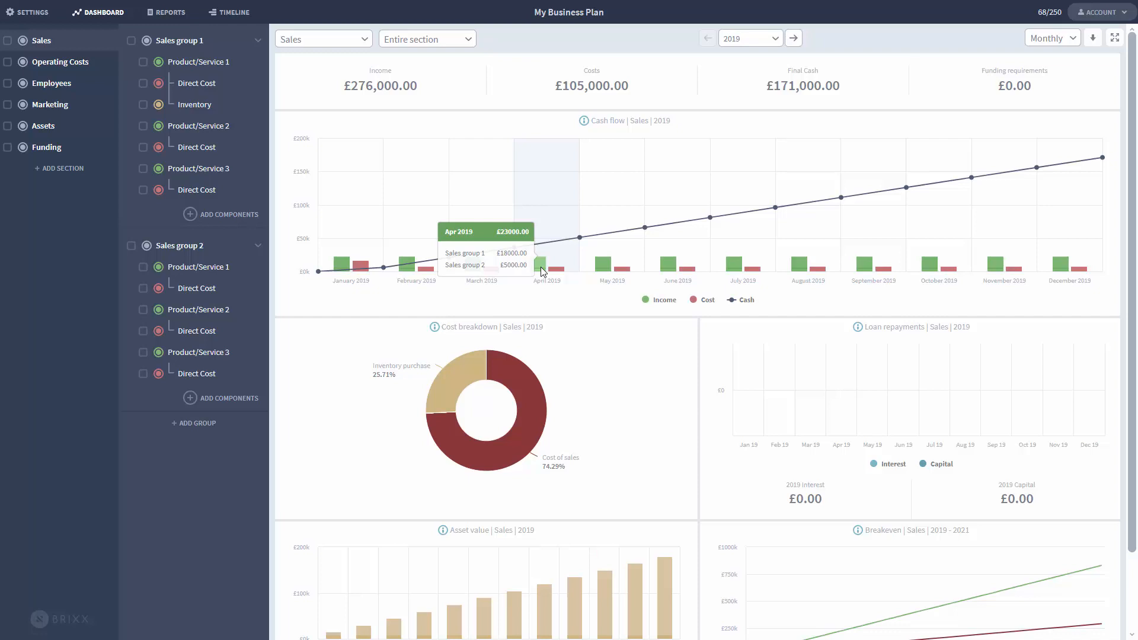
# Step: Narrow the Sales charts to Sales group 1 and inspect its monthly income and cost by product in the cash flow chart
pyautogui.click(417, 38)
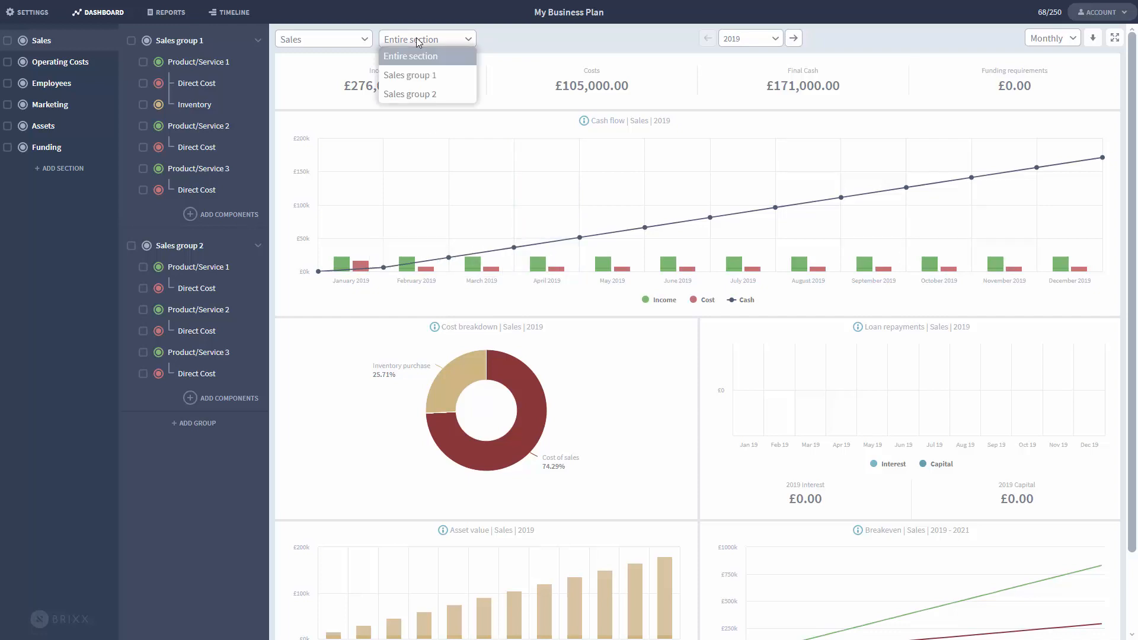
pyautogui.click(449, 76)
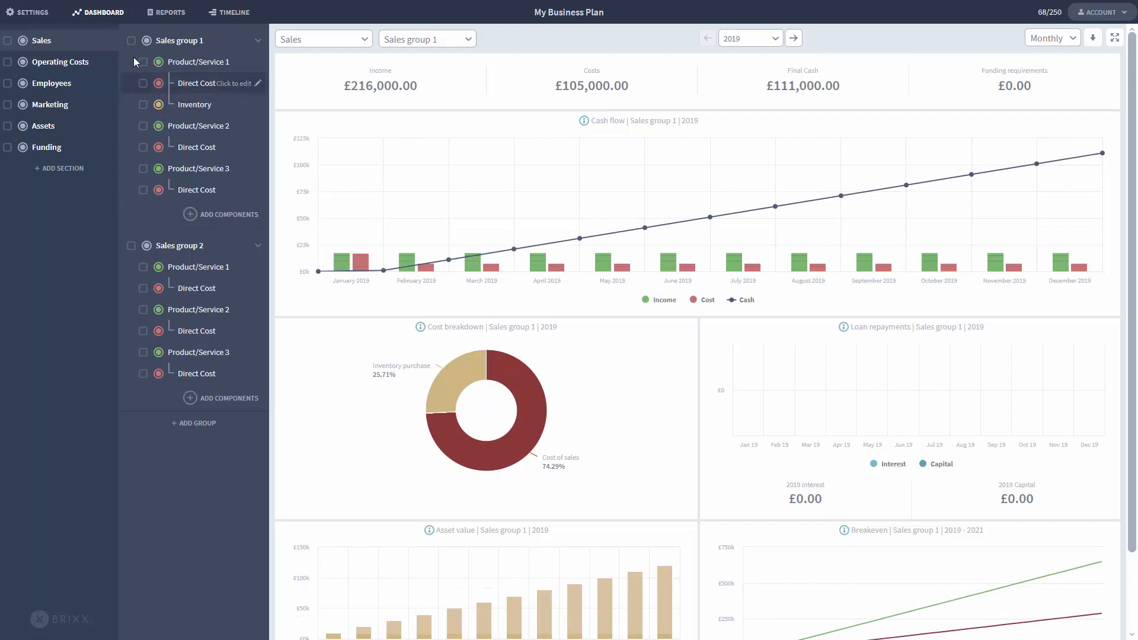
pyautogui.moveTo(408, 259)
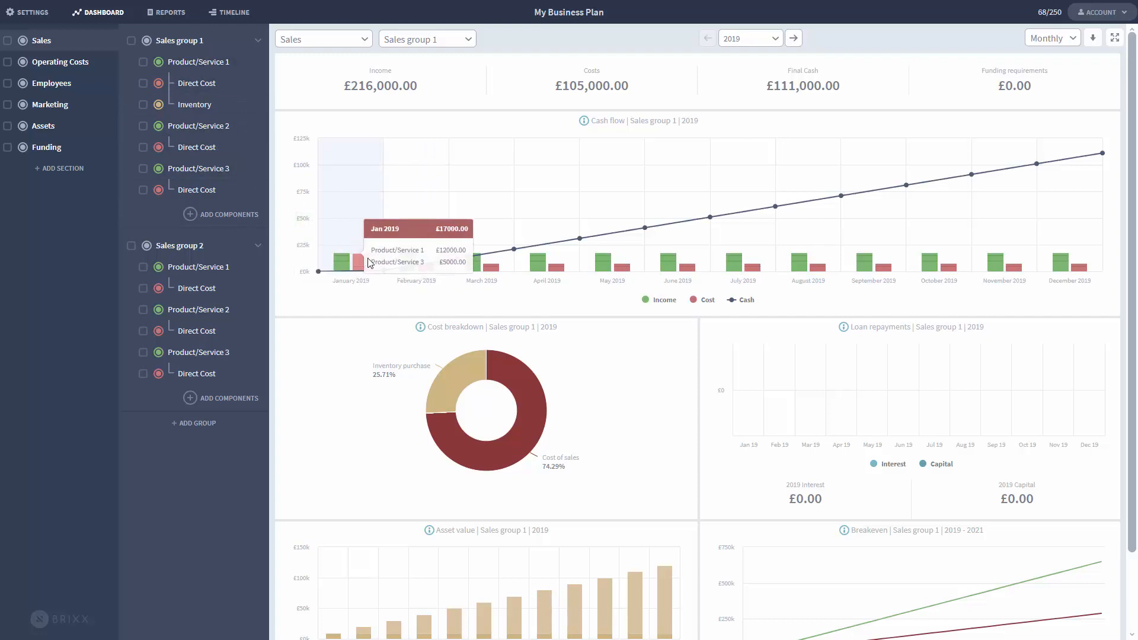
pyautogui.moveTo(342, 267)
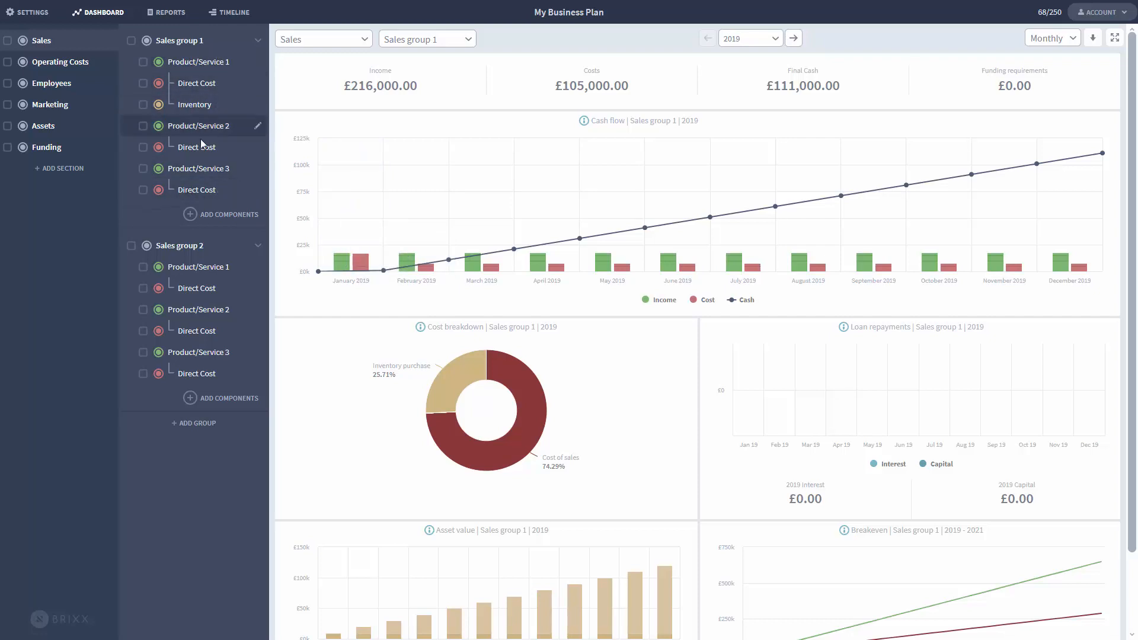
# Step: Narrow the Sales charts to Sales group 2 and inspect its monthly income by product in the cash flow chart
pyautogui.click(427, 39)
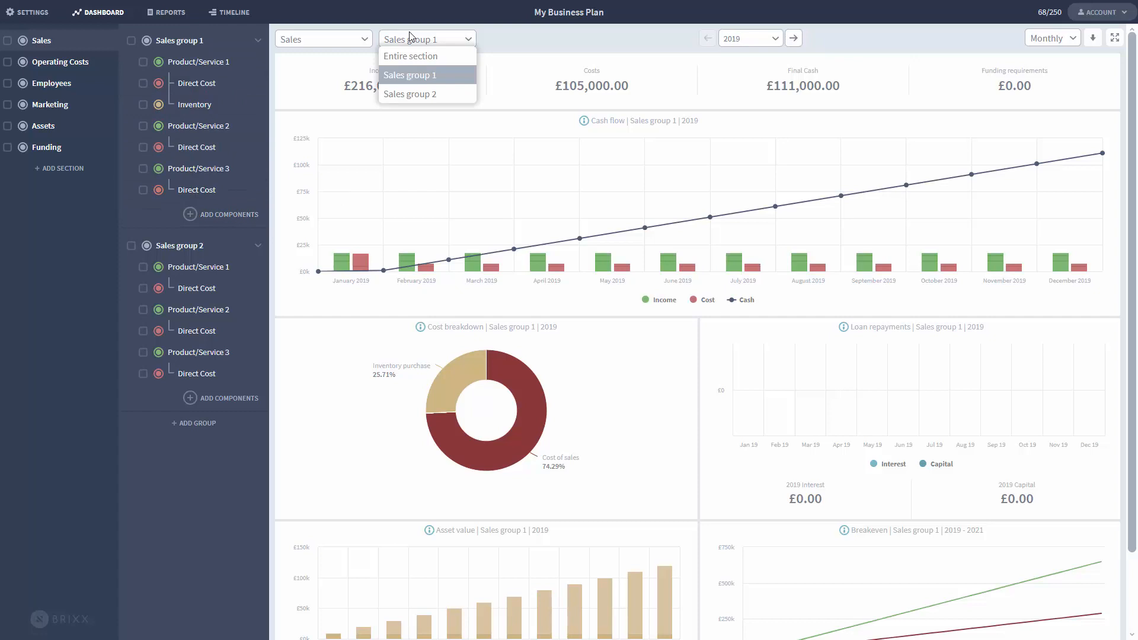
pyautogui.click(440, 94)
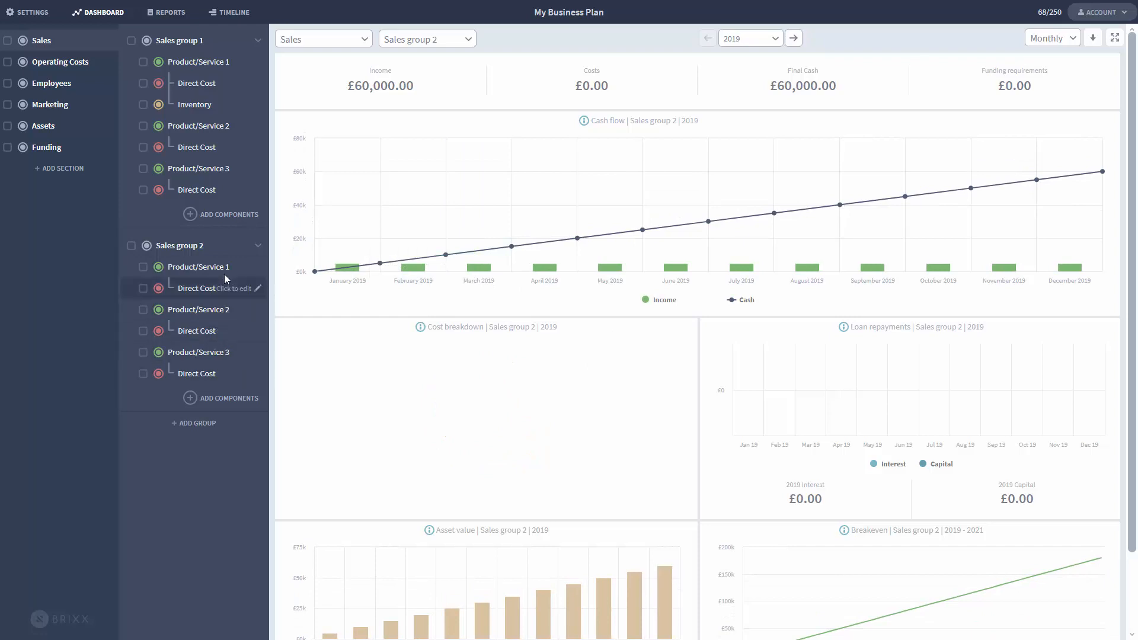
pyautogui.moveTo(481, 270)
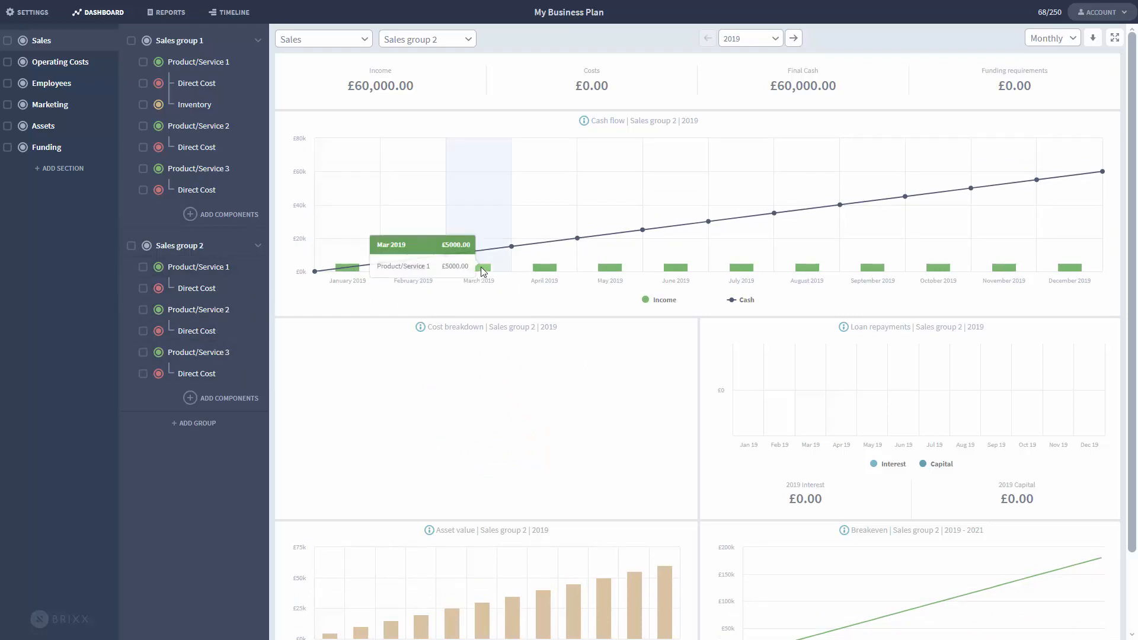
# Step: Show the charts for the entire plan, look them over, and change the displayed year to 2020
pyautogui.click(326, 41)
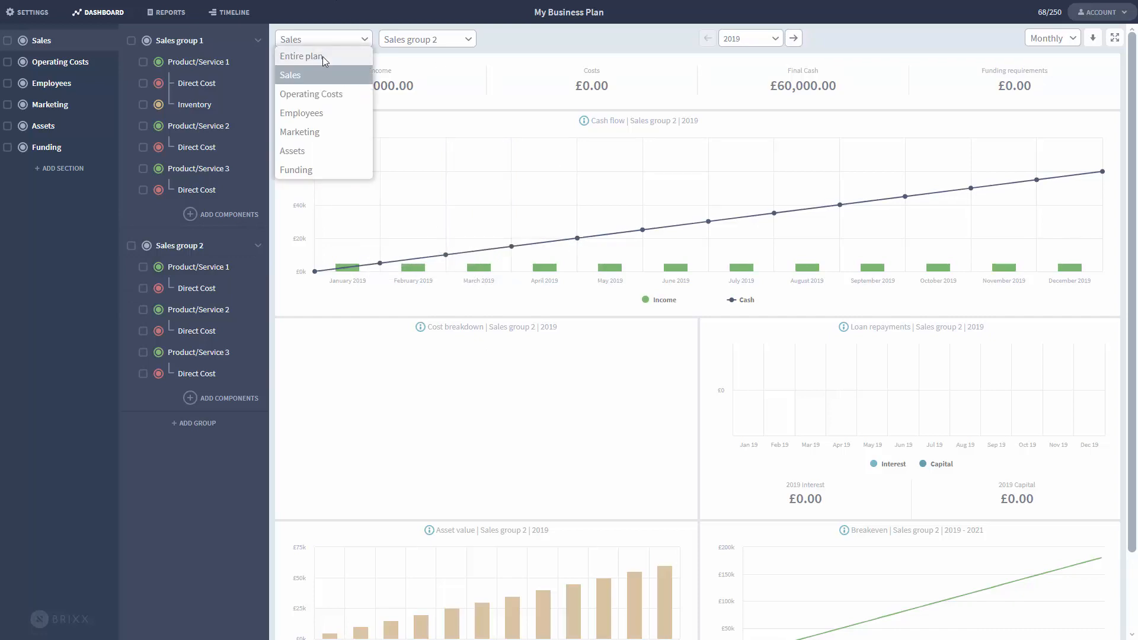
pyautogui.click(304, 56)
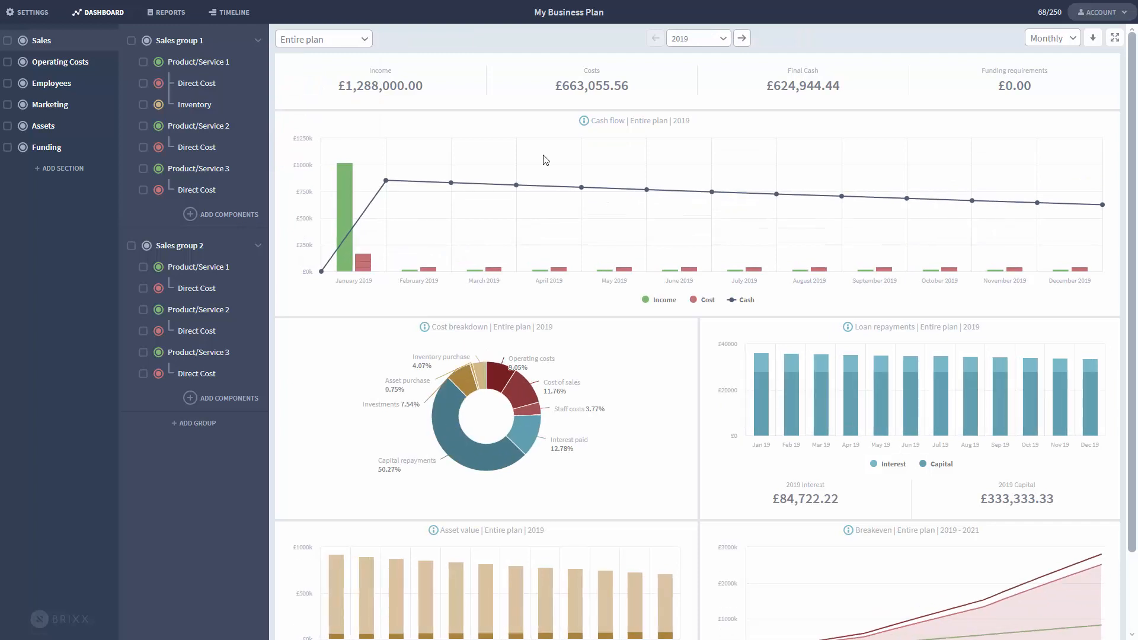
pyautogui.scroll(-2, 651, 435)
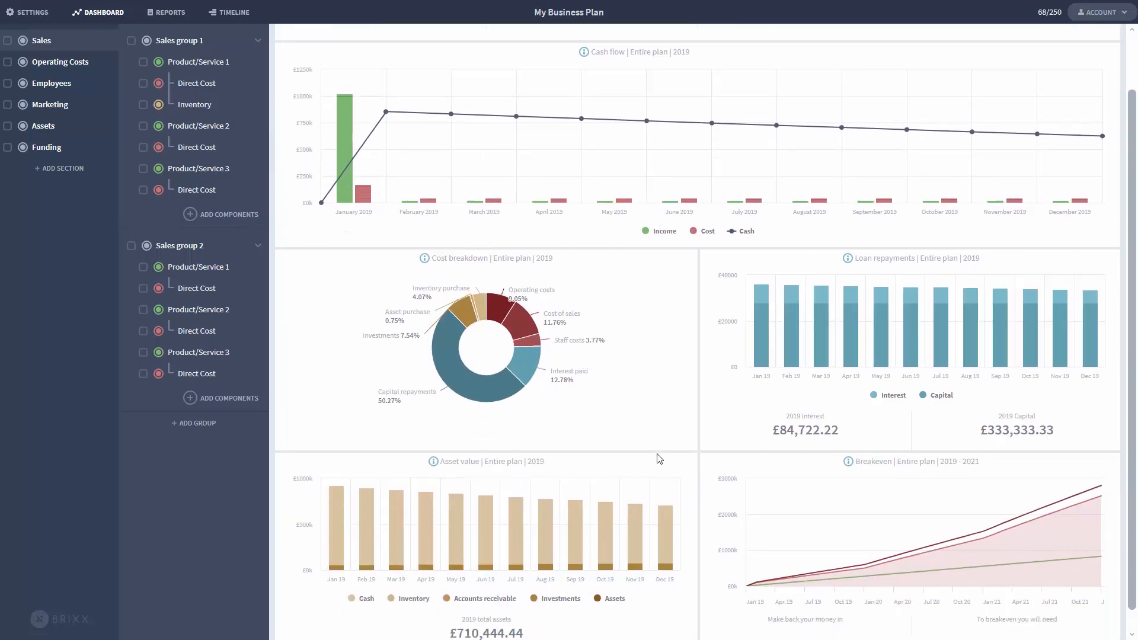
pyautogui.scroll(2, 676, 475)
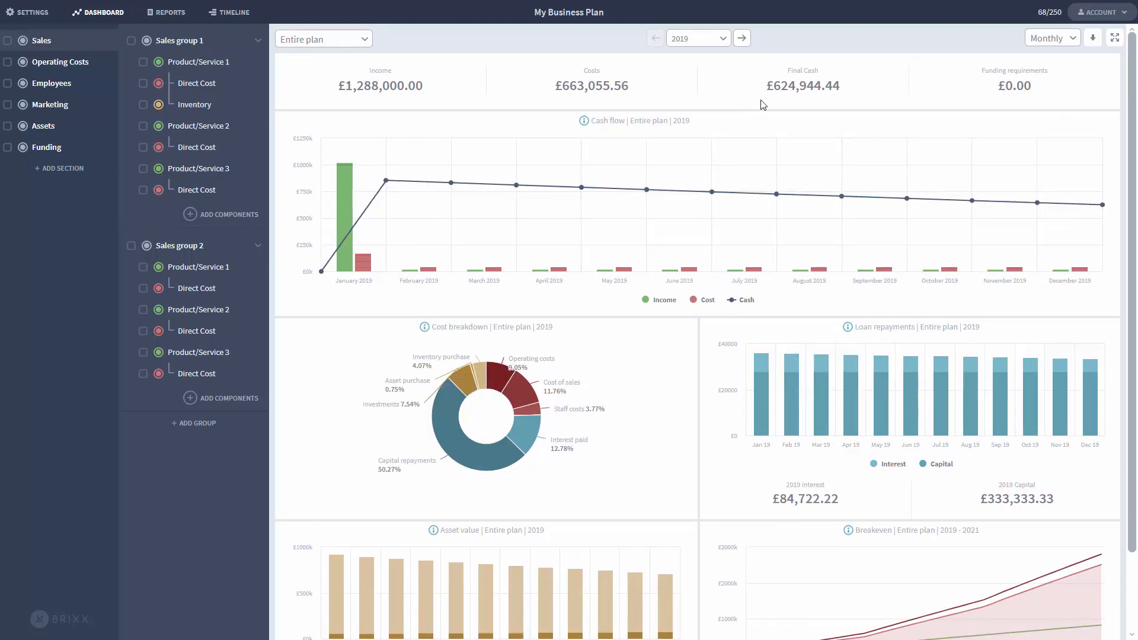
pyautogui.click(723, 39)
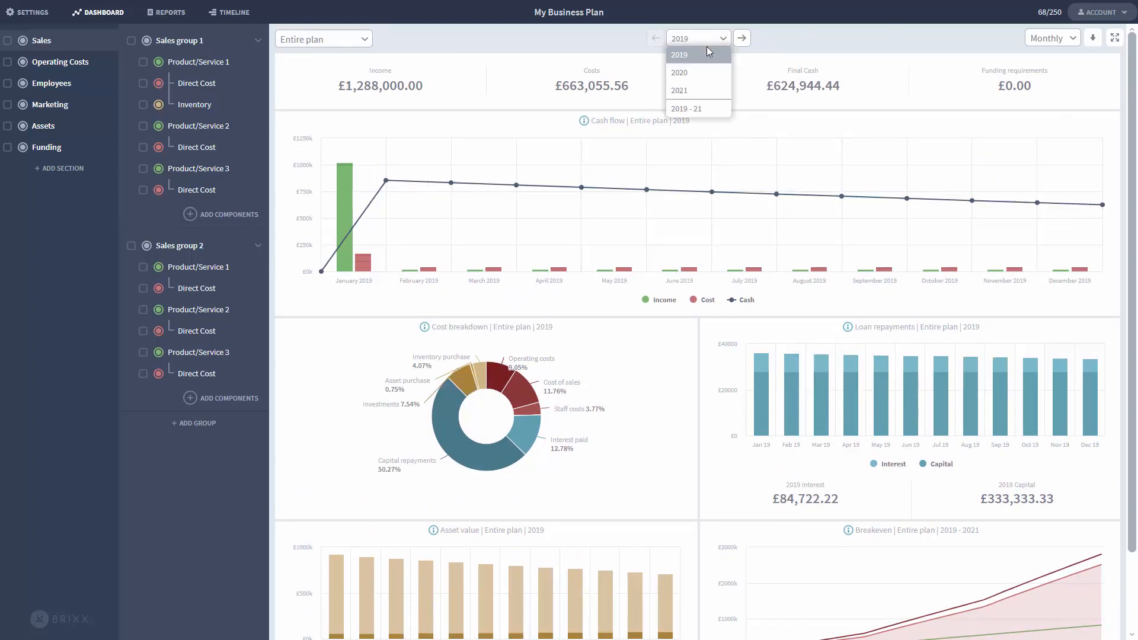
pyautogui.click(705, 79)
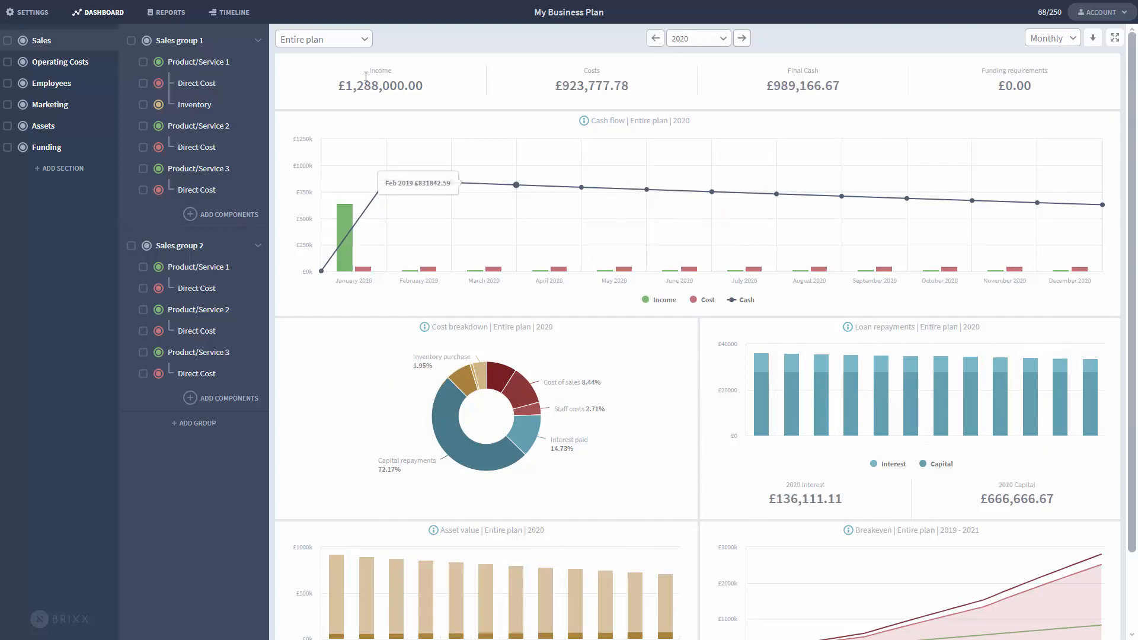
# Step: Filter the 2020 charts to the Sales section and display them in quarterly periods
pyautogui.click(341, 39)
pyautogui.click(337, 79)
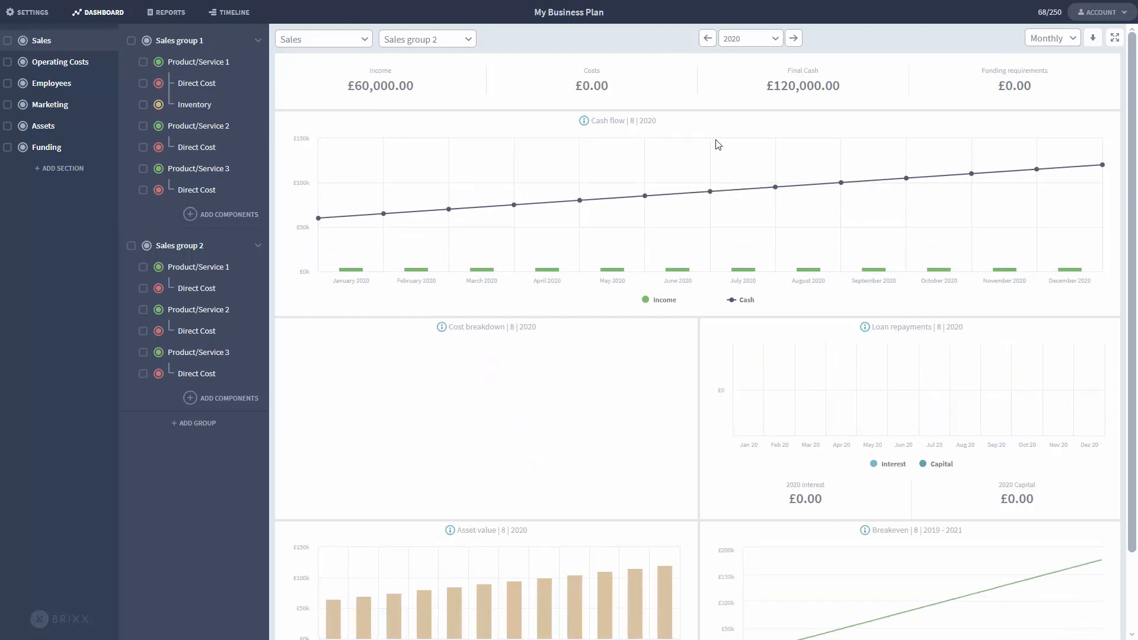
pyautogui.click(1046, 40)
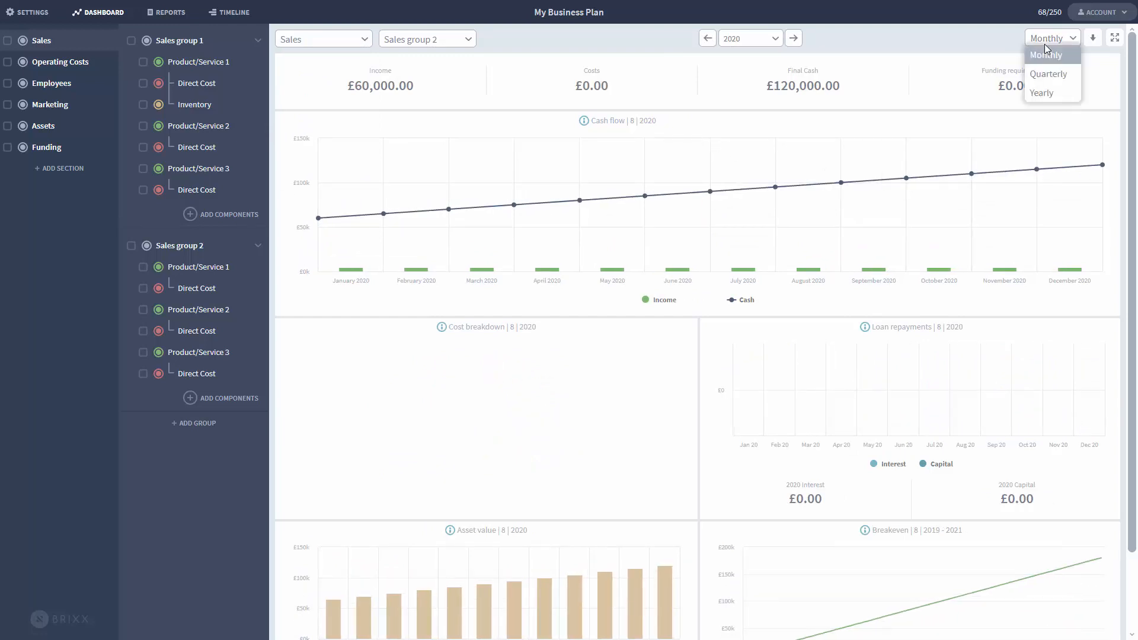
pyautogui.click(1048, 73)
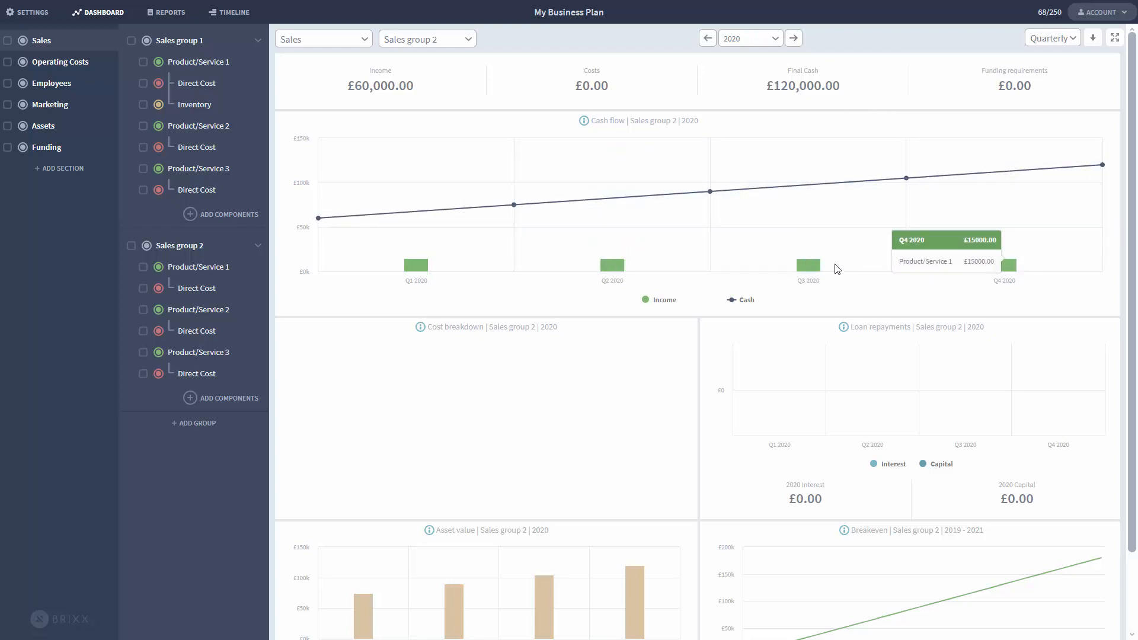
# Step: Return the quarterly dashboard charts to the entire plan and set the displayed year to 2019
pyautogui.click(332, 39)
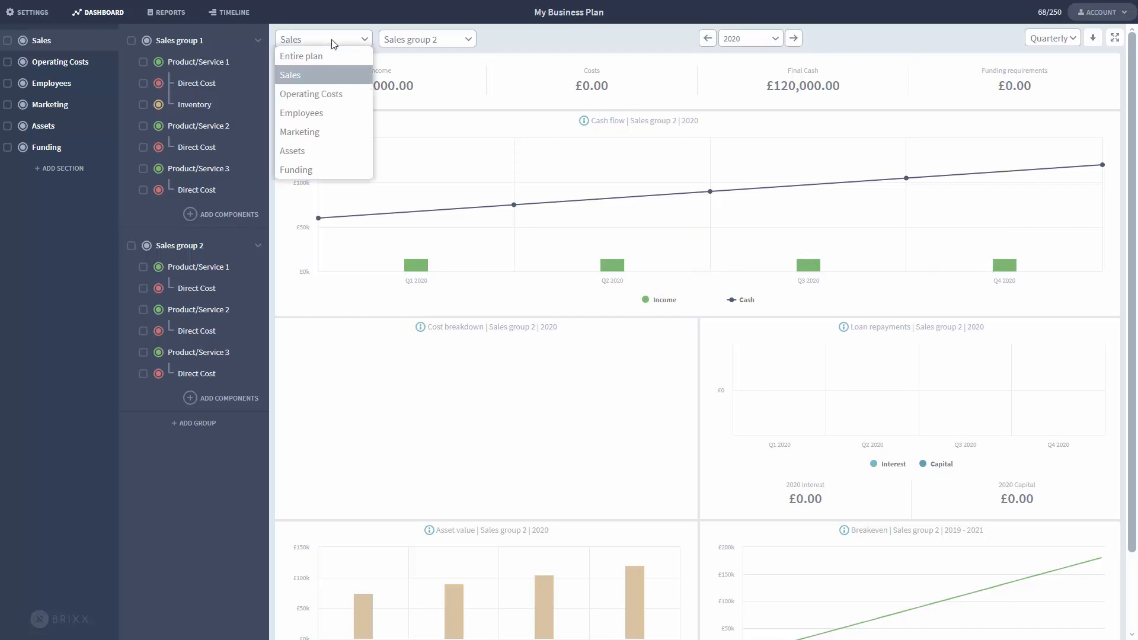
pyautogui.click(314, 54)
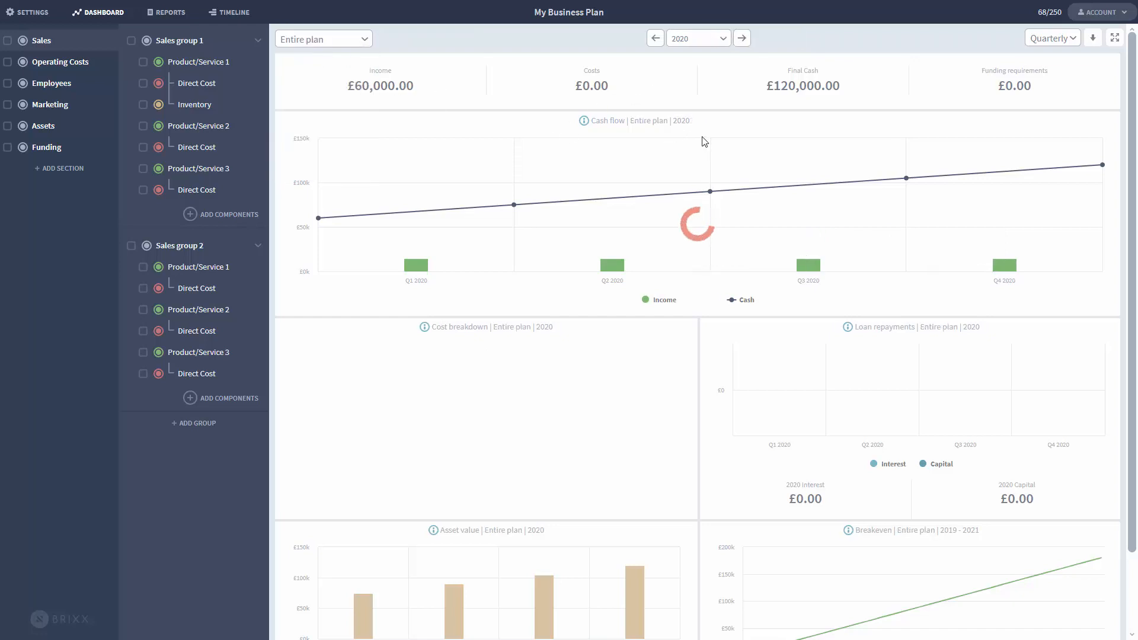
pyautogui.click(707, 39)
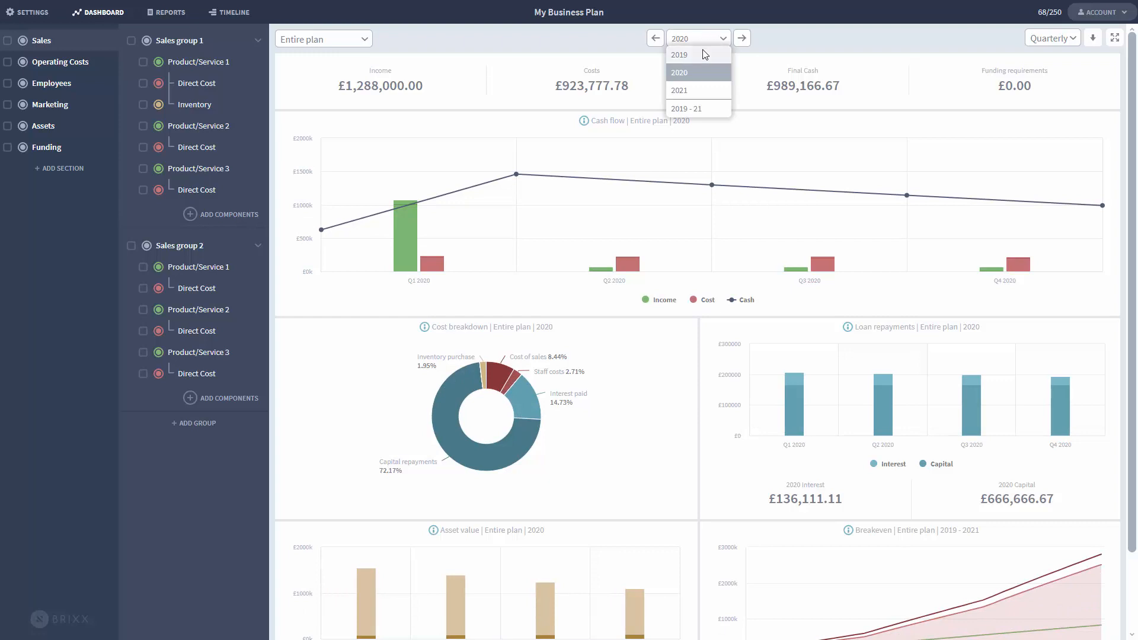
pyautogui.click(695, 55)
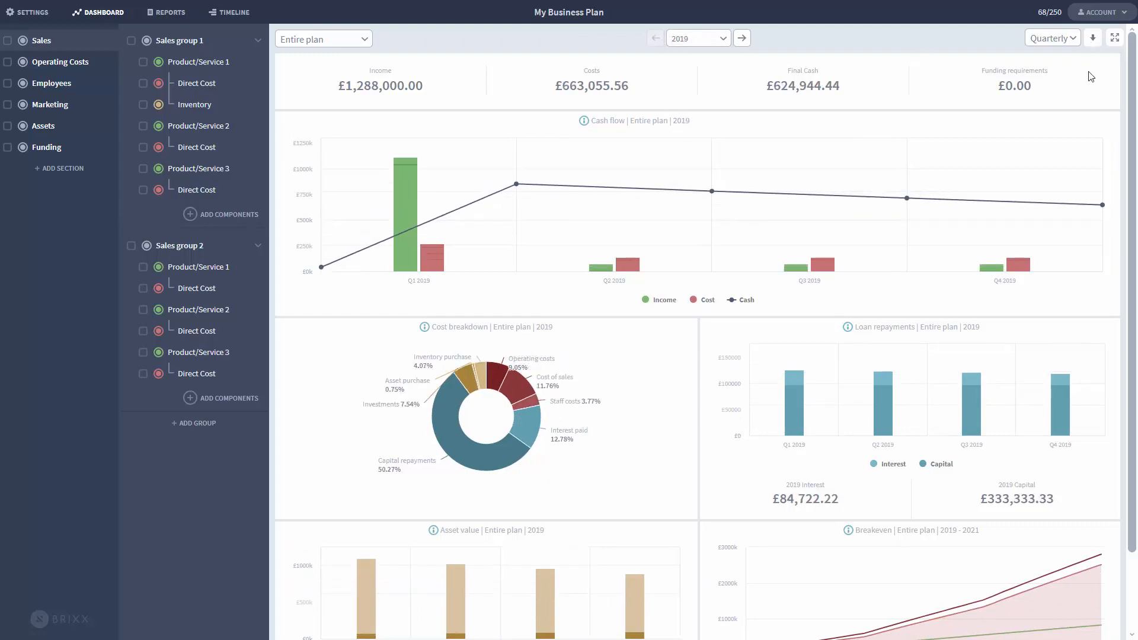
# Step: Review the chart download options without downloading, and inspect the Q1 2019 income breakdown in the cash flow chart
pyautogui.click(1093, 38)
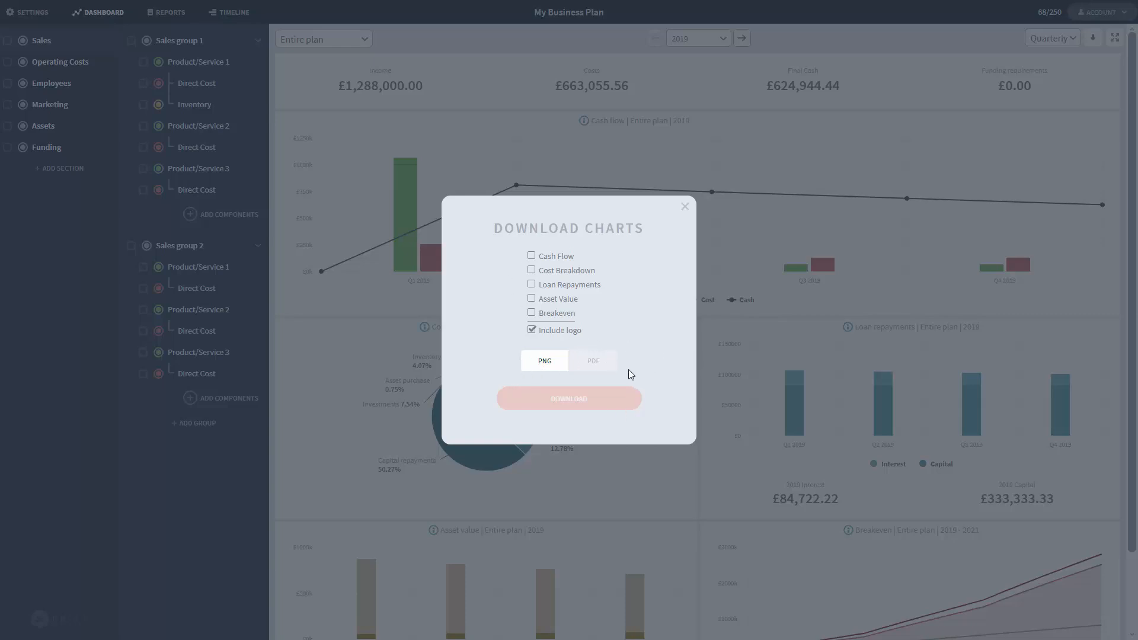
pyautogui.click(685, 206)
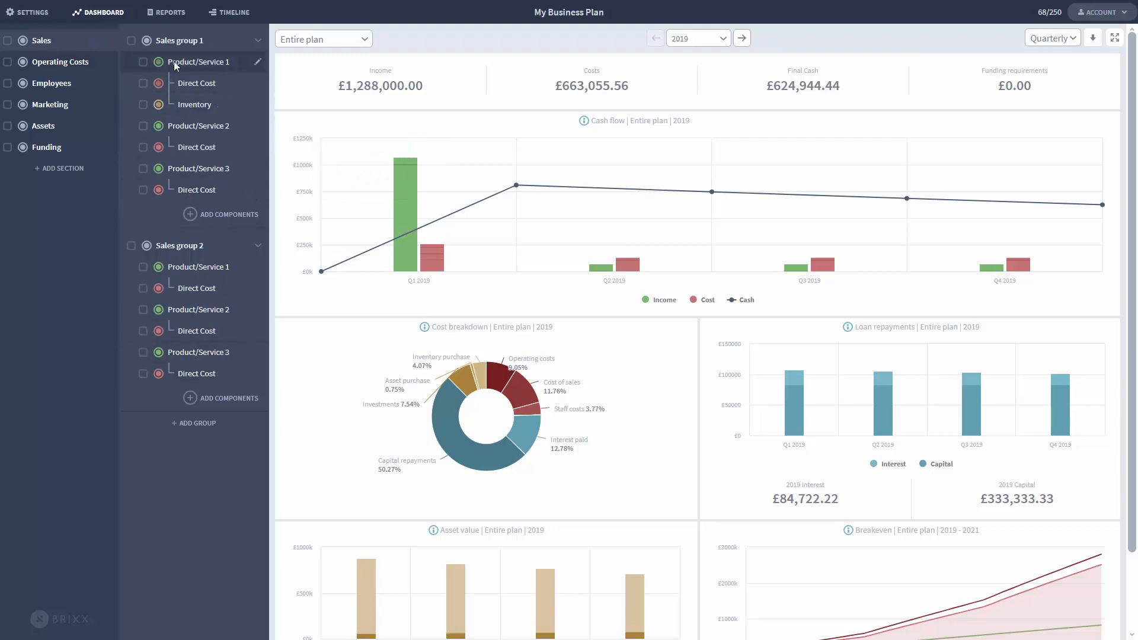
pyautogui.moveTo(406, 172)
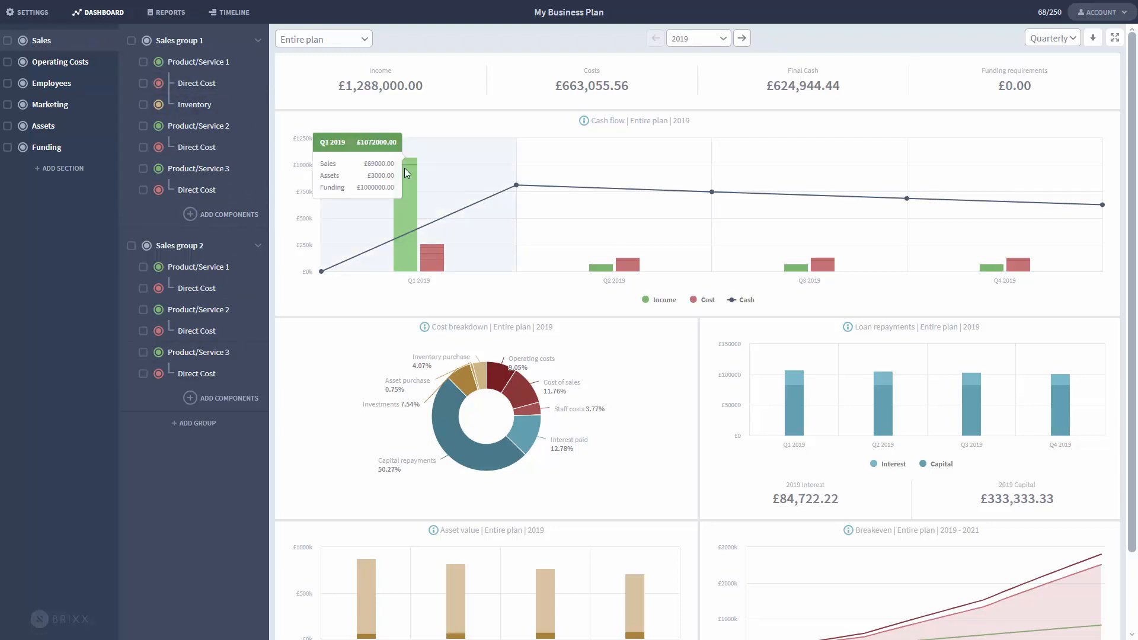